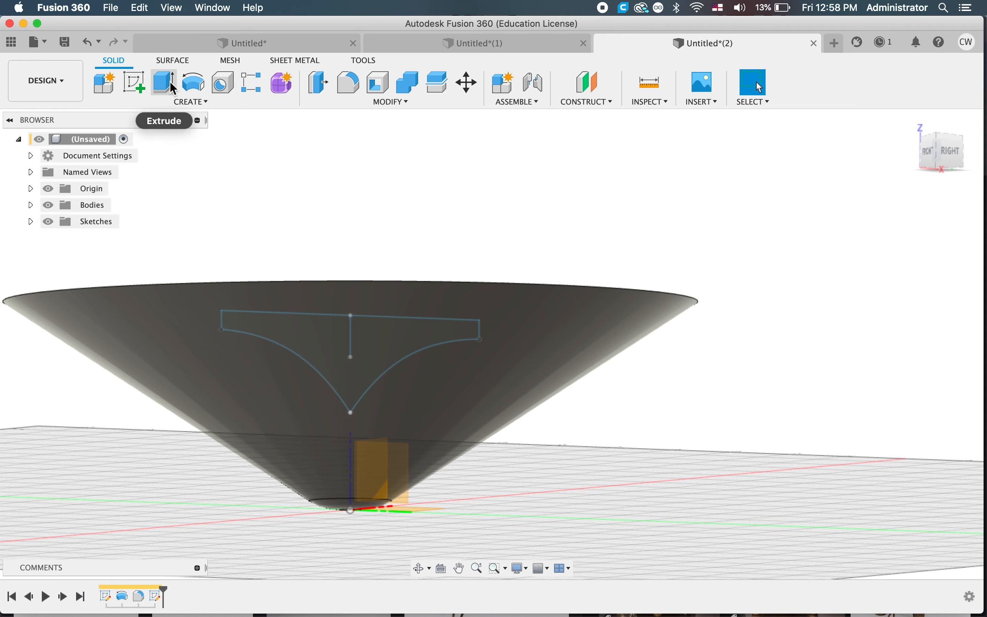
Step: Extrude the pointed bracket profile 240 mm outward past the bowl wall, using the Join operation
drag(359, 365, 529, 375)
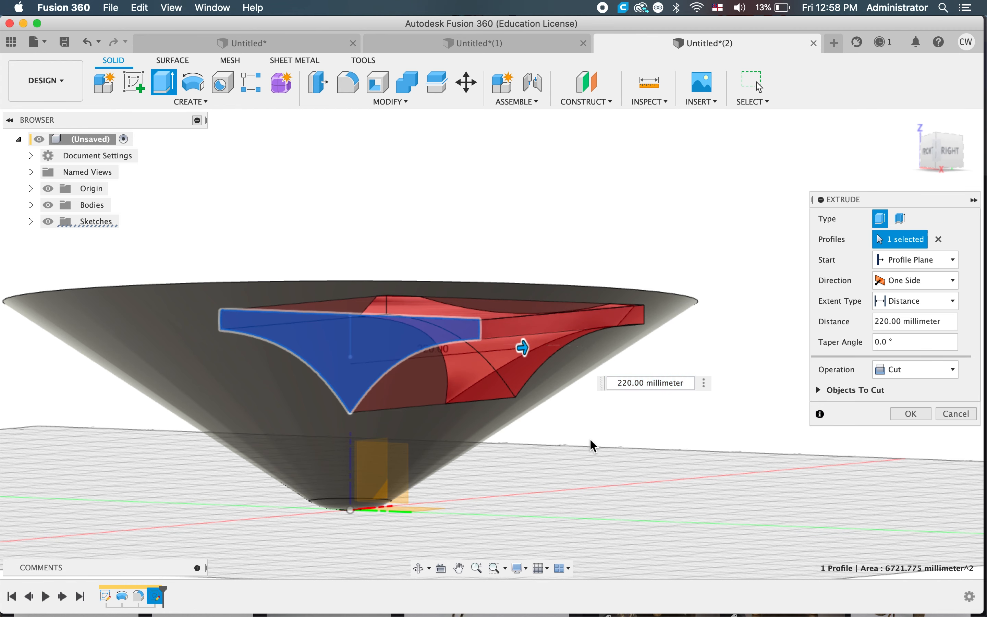
click(918, 371)
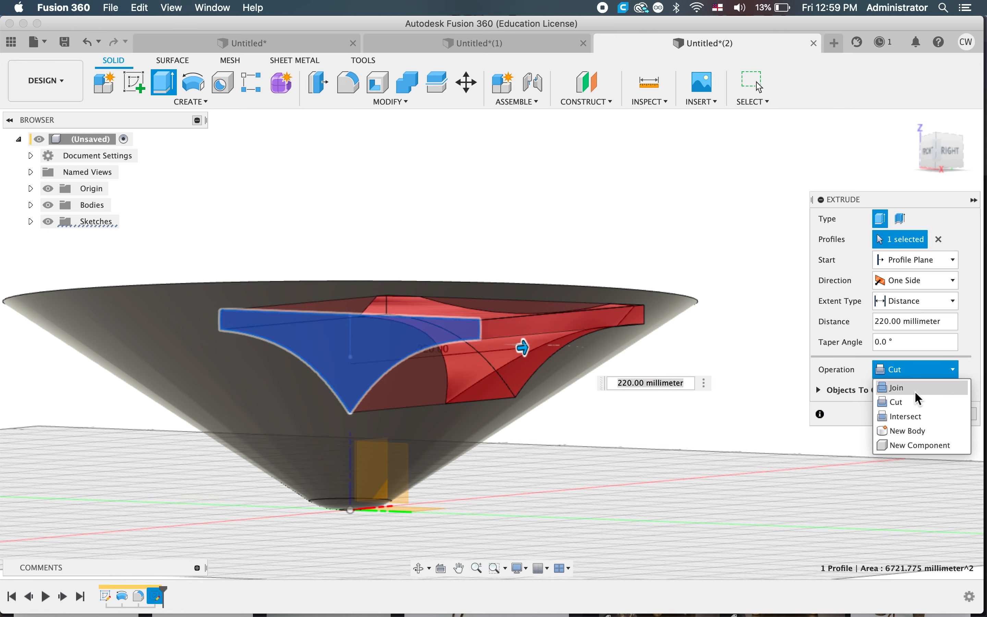
click(918, 392)
shift+middle_drag(655, 428, 553, 408)
mouse_move(552, 407)
mouse_down()
mouse_move(572, 414)
mouse_move(524, 410)
mouse_move(568, 414)
mouse_up()
shift+scroll(567, 414, left, 5)
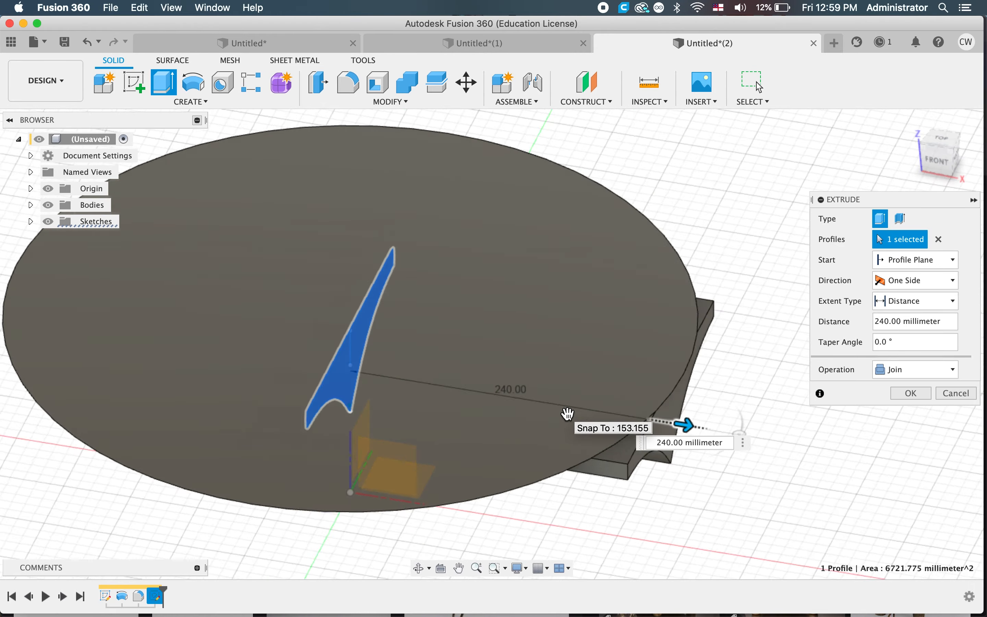
Step: Switch to Brave to check the bracket in the kava bowl reference photo, and return to Fusion 360
key(ctrl+Up)
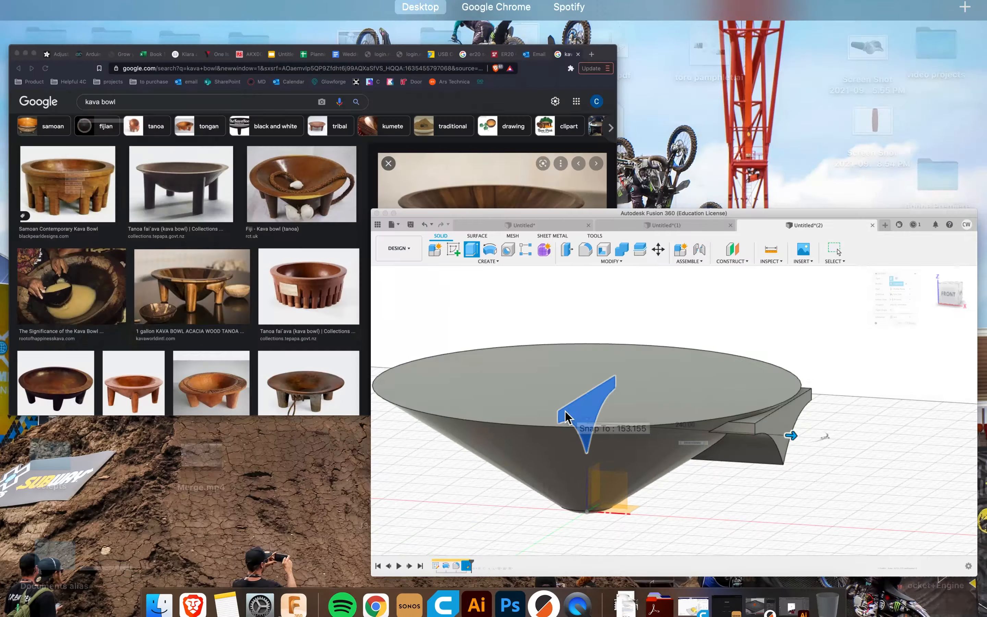
click(450, 294)
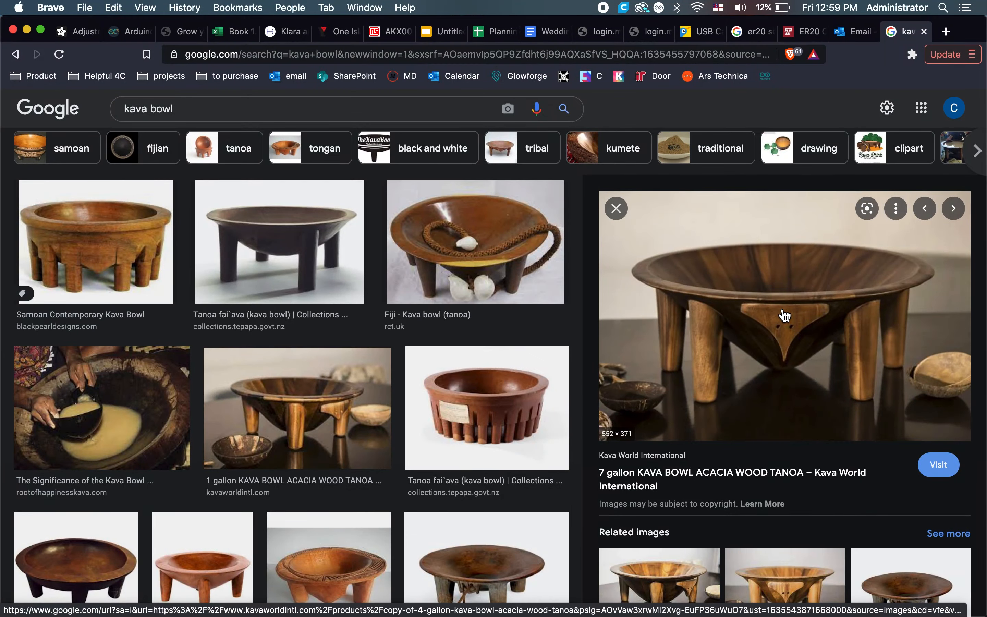
key(ctrl+Up)
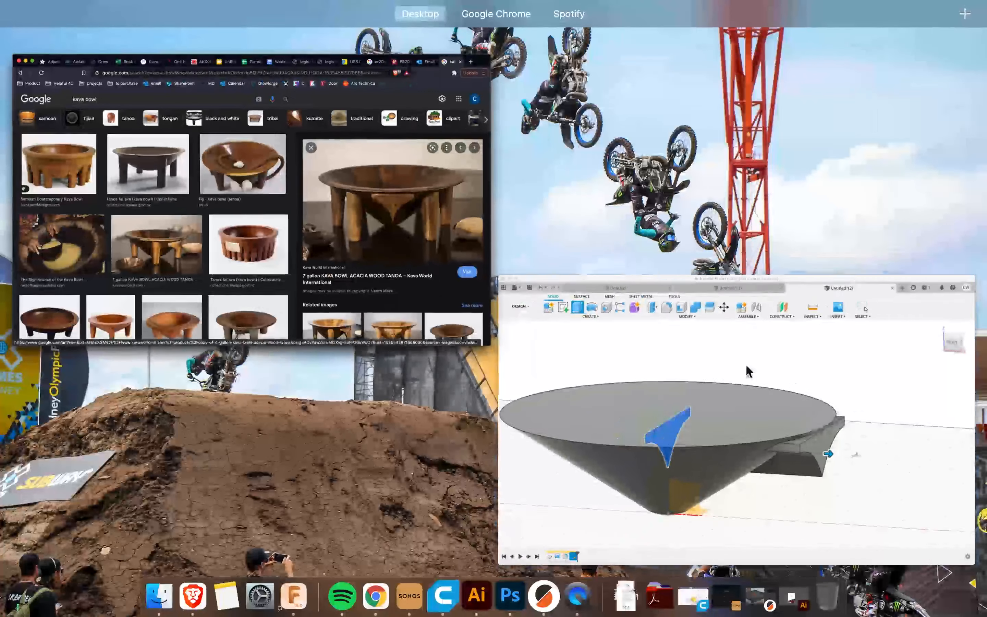
click(768, 469)
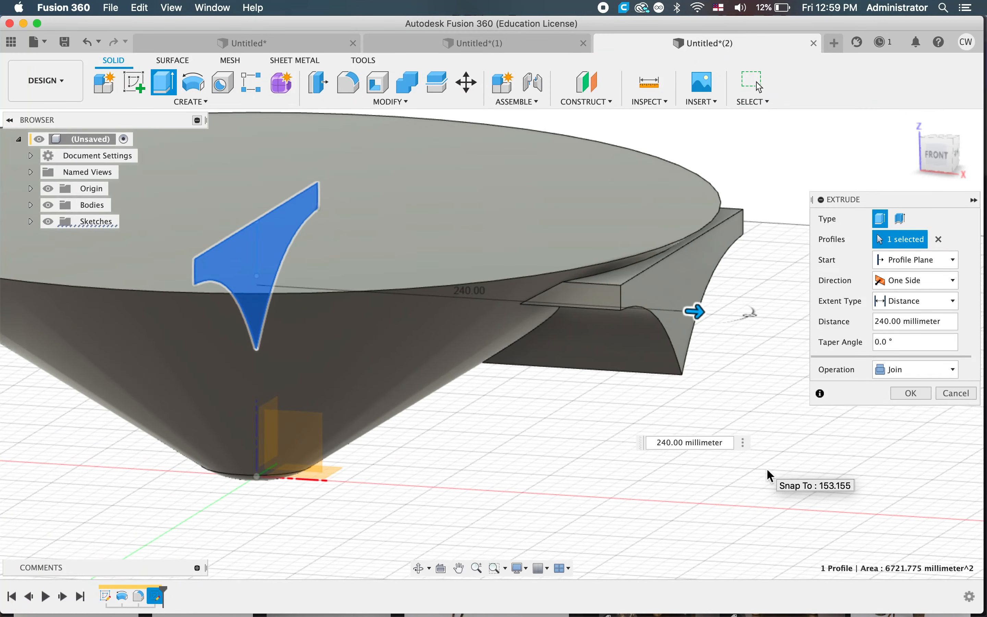
Step: Lengthen the bracket's joined extrusion to 270 mm and apply it
scroll(768, 469, up, 2)
click(701, 320)
drag(702, 320, 741, 326)
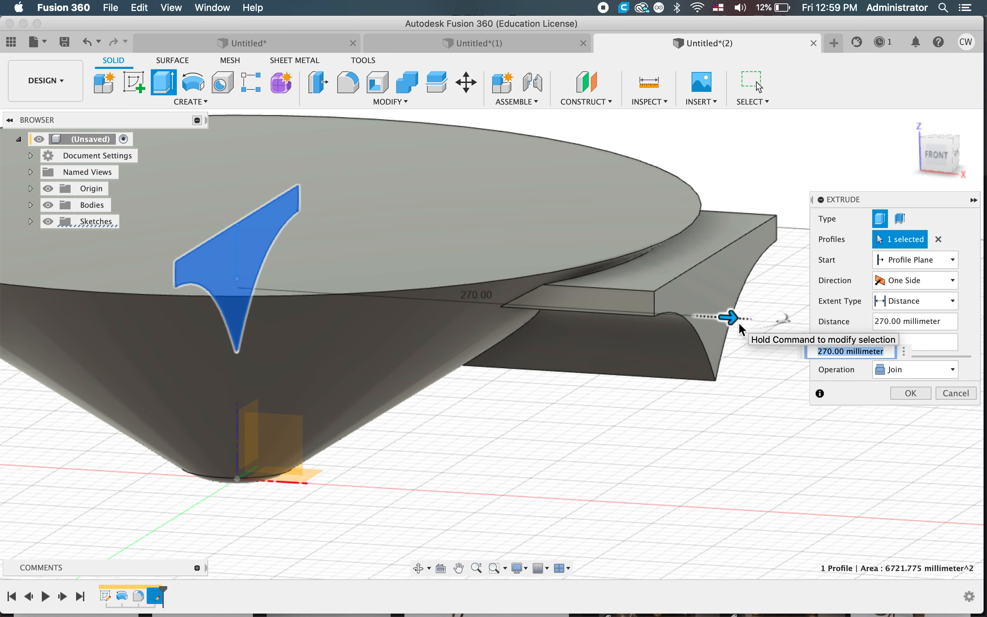
shift+middle_drag(738, 321, 682, 430)
shift+scroll(682, 430, down, 5)
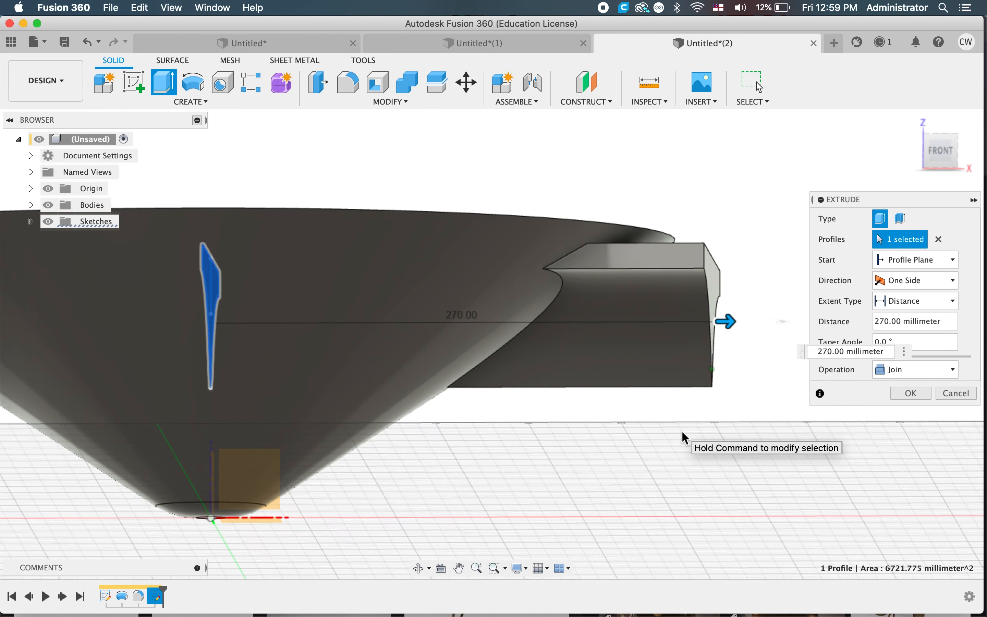
shift+scroll(682, 431, up, 5)
click(912, 394)
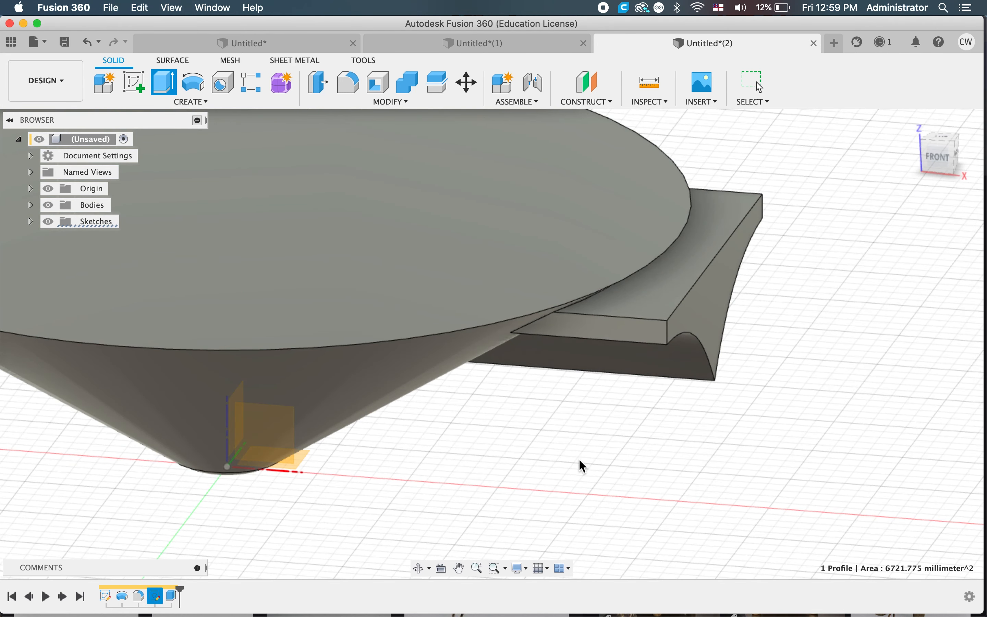
Step: Sketch a circle on the bowl's top face, centred on the origin and large enough to enclose the protruding bracket
shift+scroll(579, 459, down, 5)
shift+scroll(565, 478, up, 5)
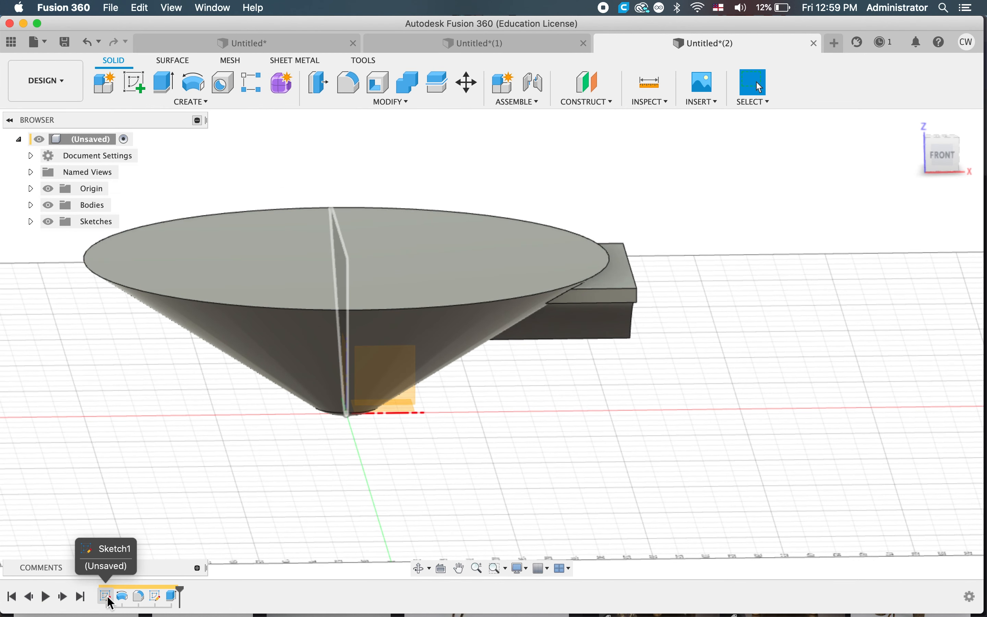
click(144, 86)
click(401, 254)
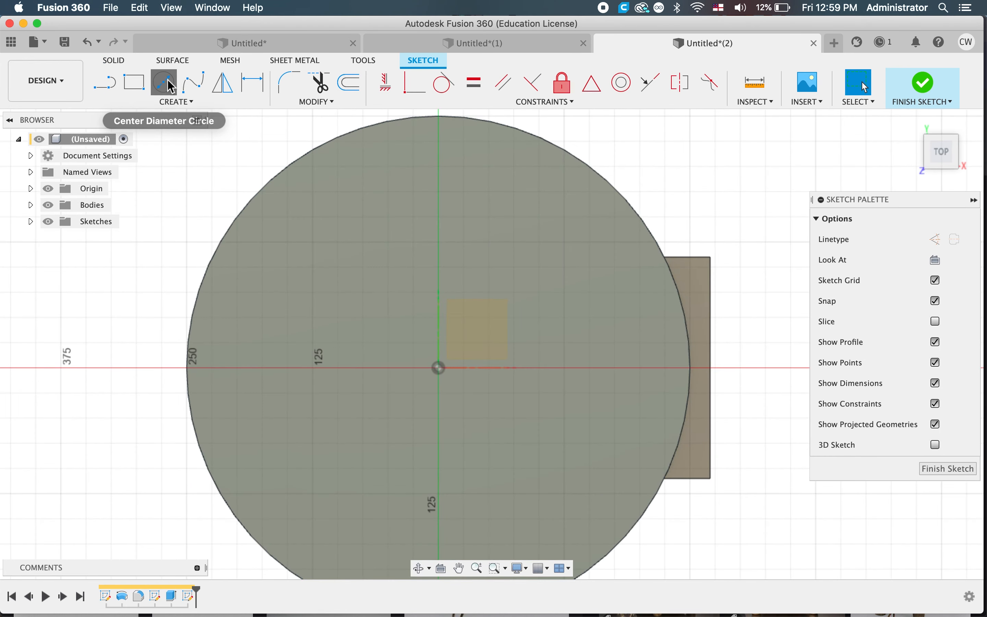
click(163, 82)
click(440, 368)
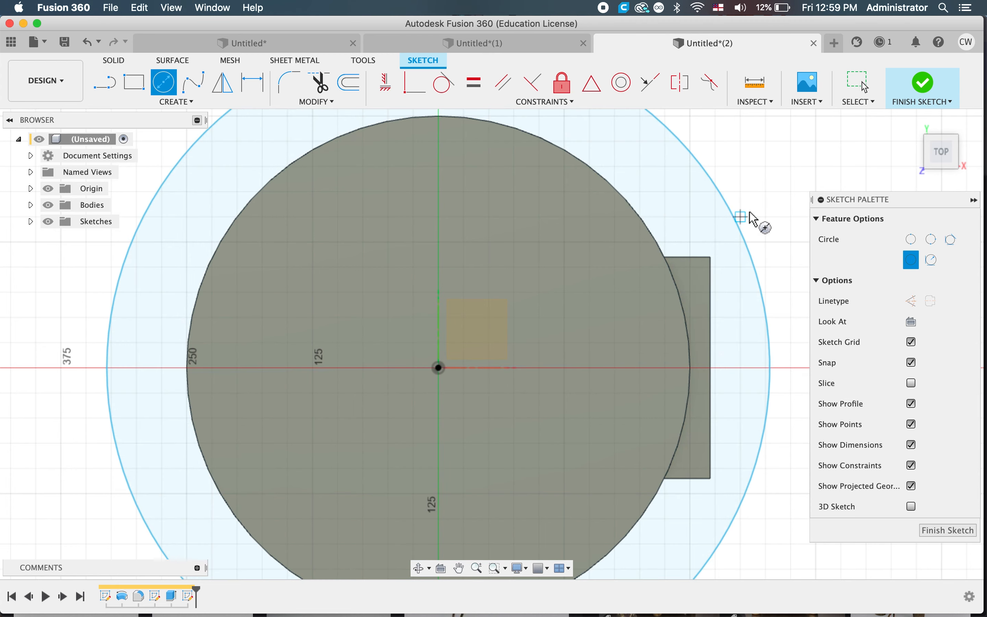
click(957, 532)
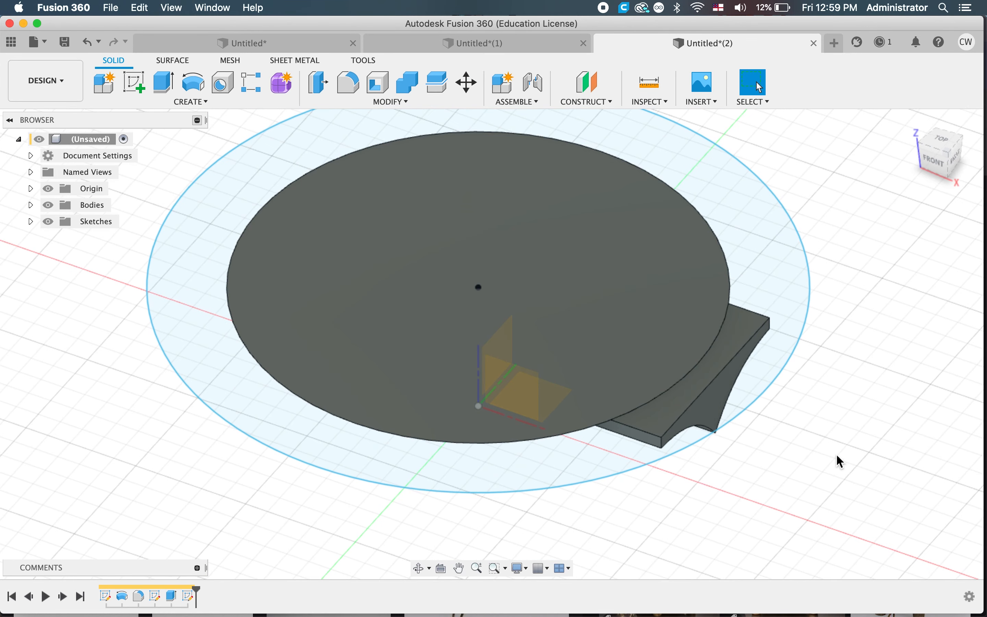
Step: Cut the ring between the bowl rim and the outer circle by -250 mm to trim the bracket's outer end
click(163, 82)
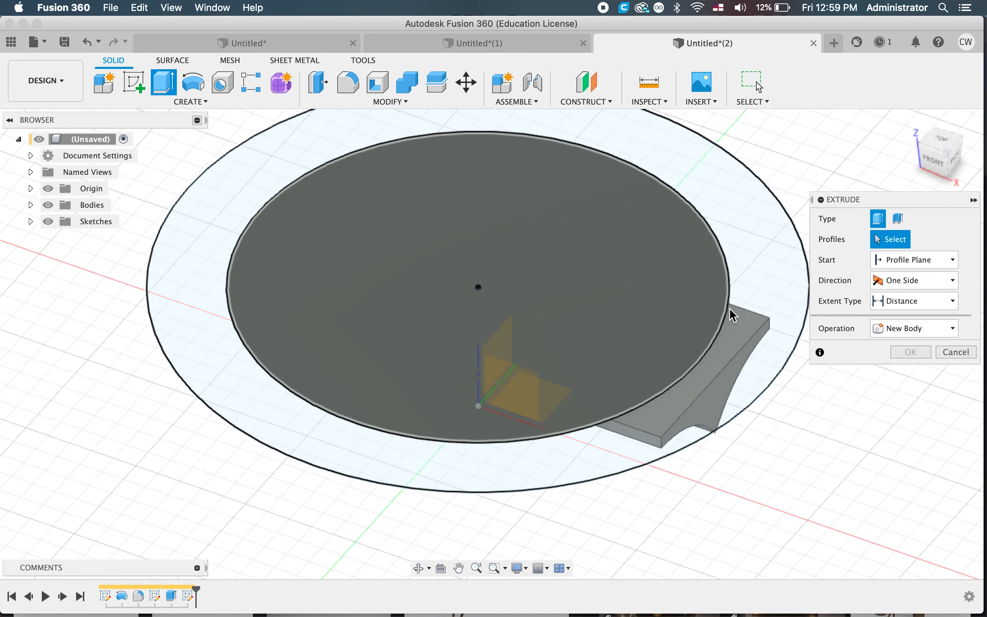
click(760, 269)
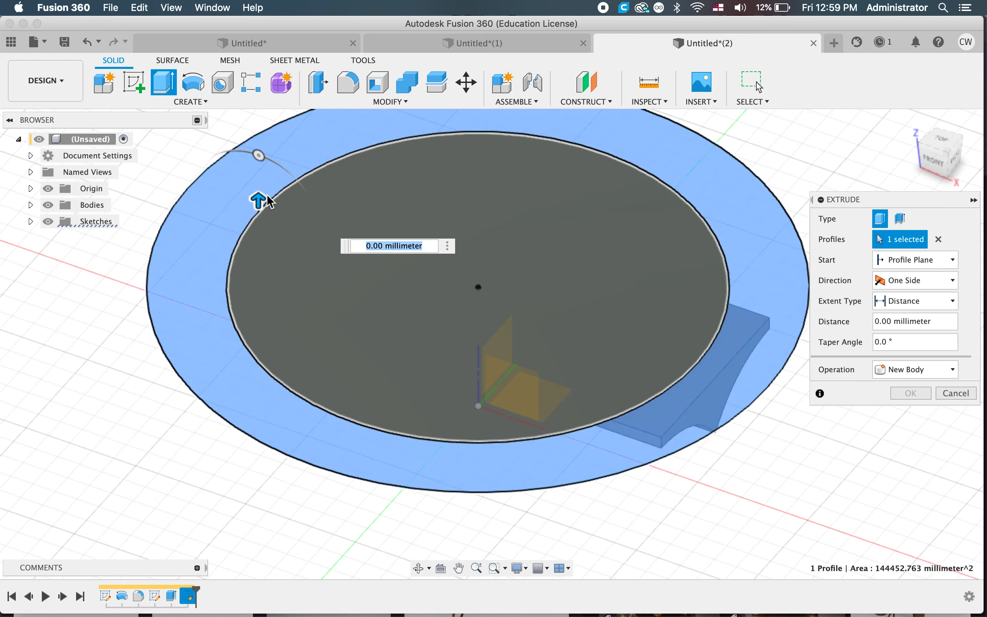
drag(269, 202, 261, 422)
click(923, 417)
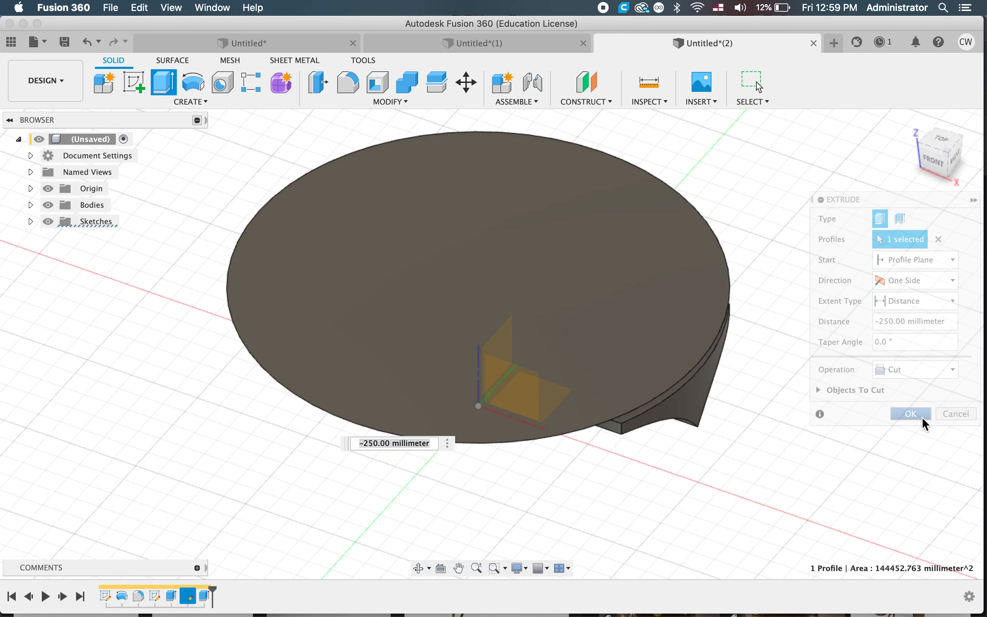
Step: Extrude the bracket's curved top face 10 mm up to the bowl rim, using the Join operation
shift+scroll(840, 452, down, 5)
shift+scroll(844, 460, down, 10)
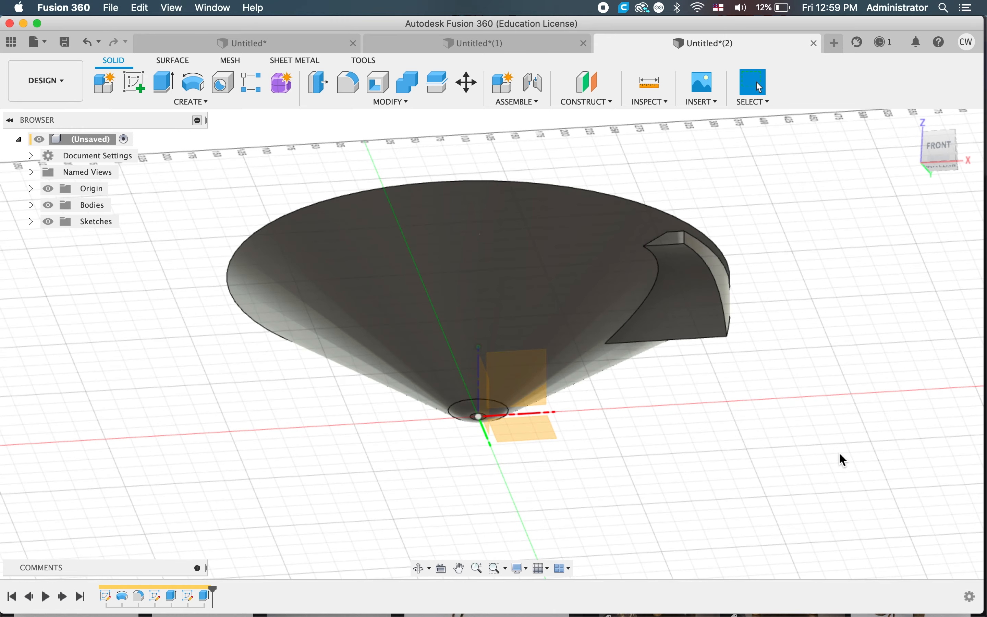
shift+scroll(844, 461, down, 10)
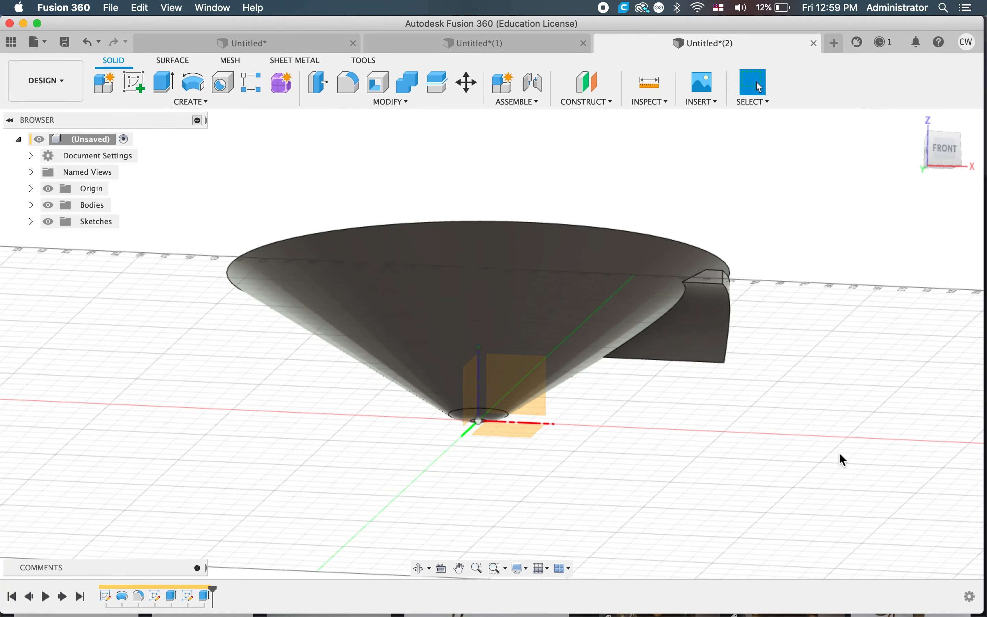
shift+scroll(844, 460, down, 10)
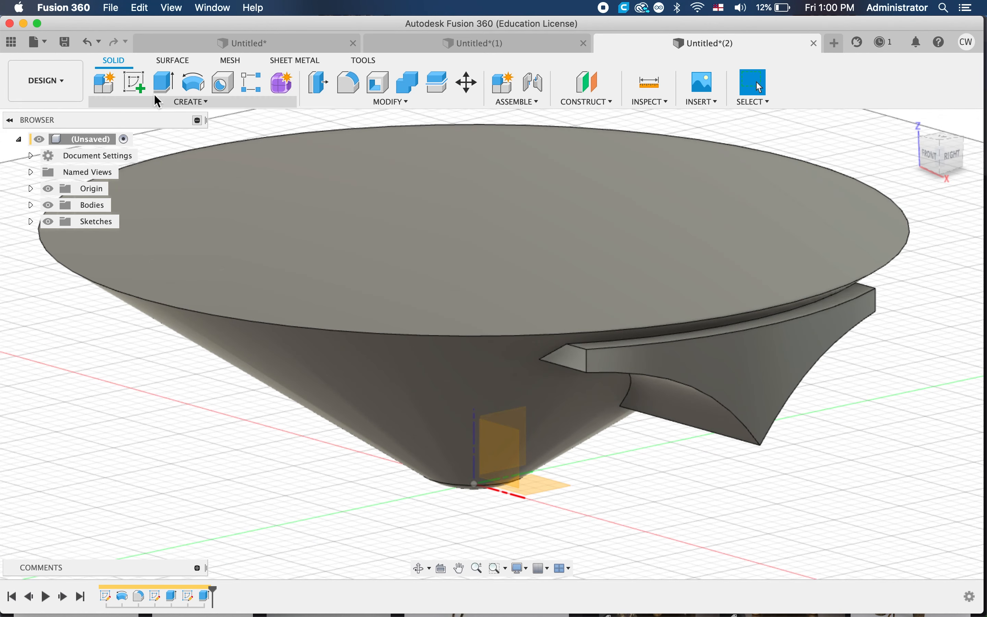
click(164, 82)
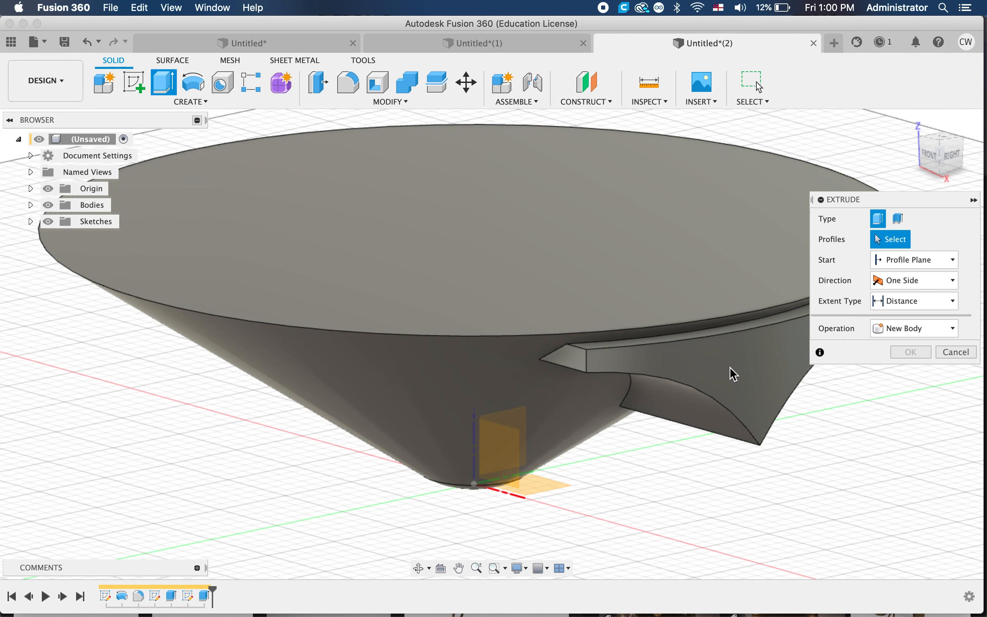
click(703, 334)
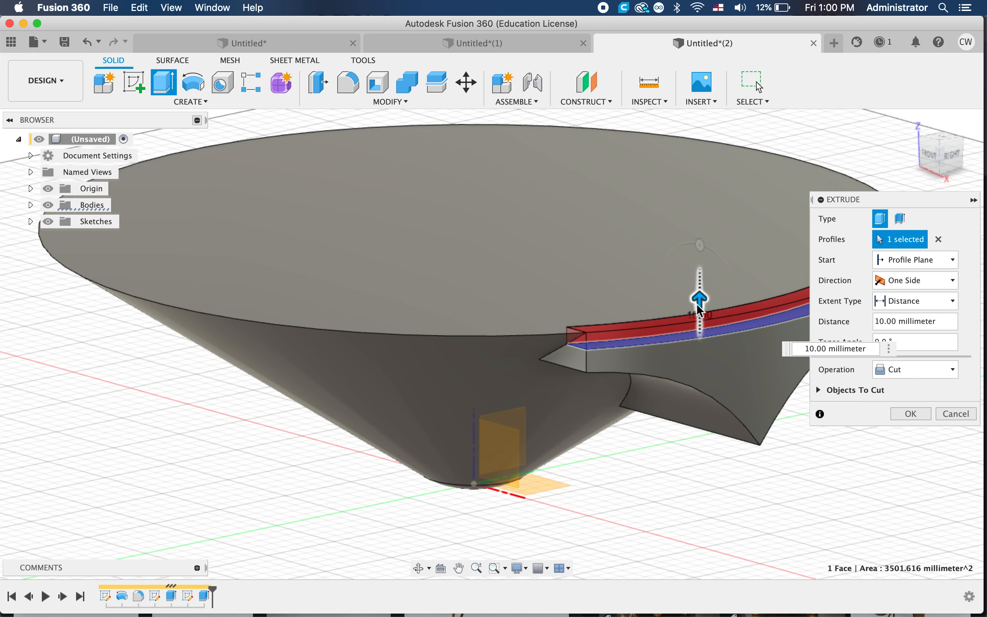
click(914, 369)
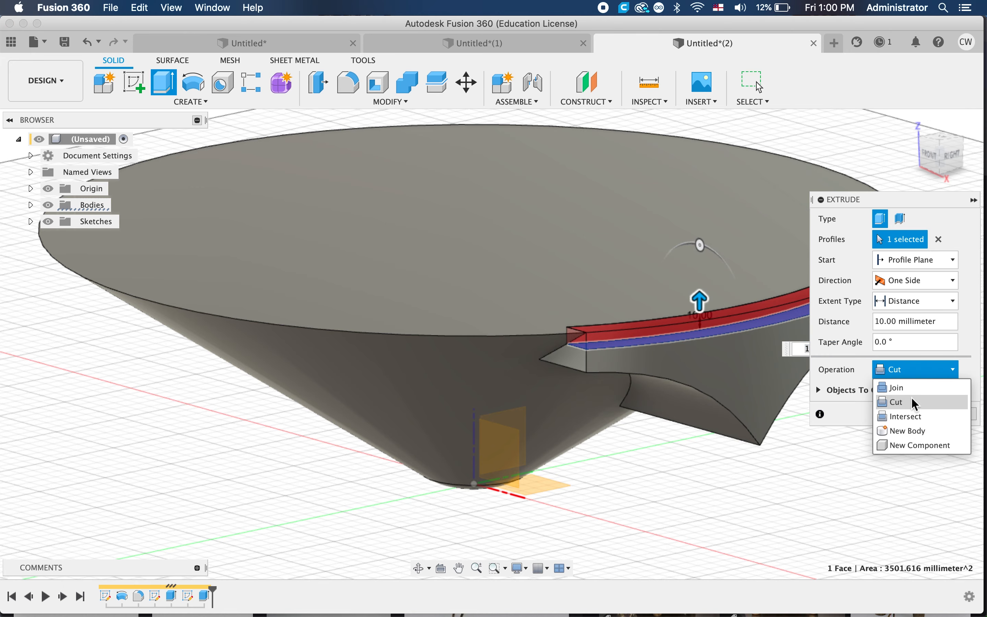
click(913, 388)
shift+scroll(654, 432, up, 5)
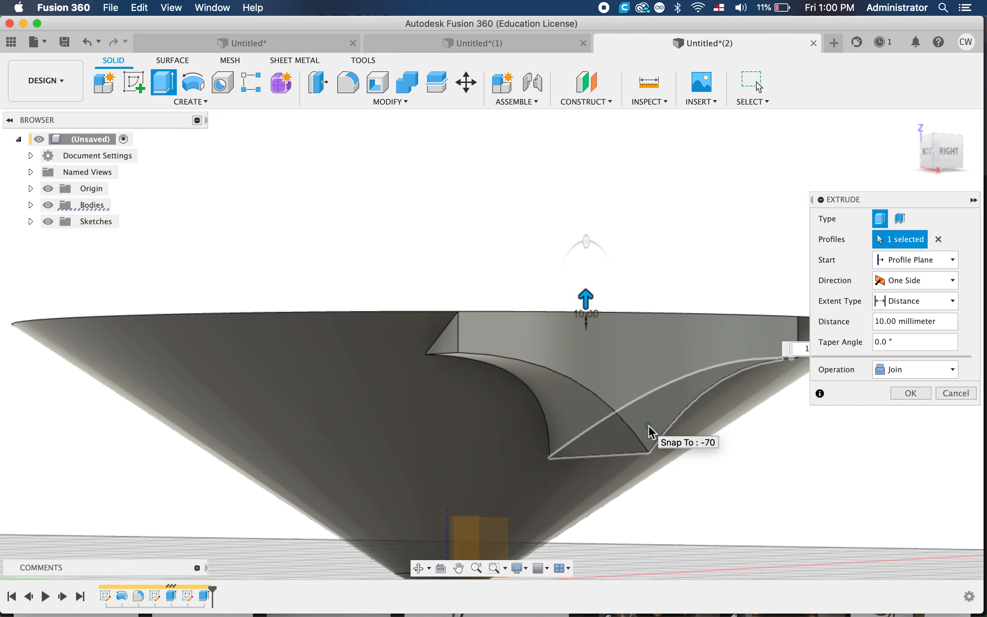
shift+scroll(653, 432, down, 5)
key(Return)
Step: Try to fillet the two curved edges where the underside of the bracket meets the bowl
shift+scroll(778, 494, up, 10)
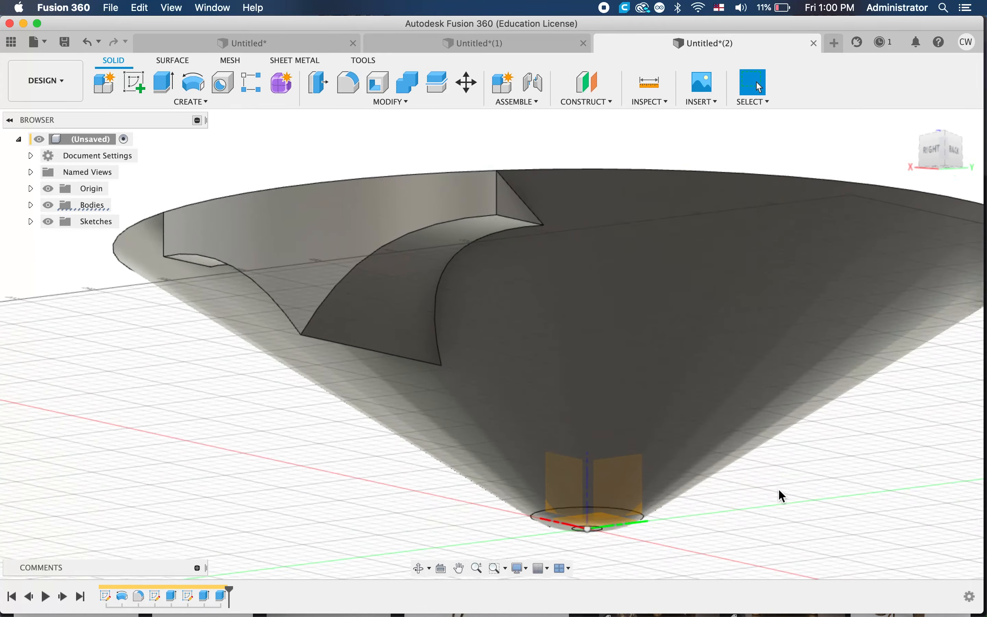
shift+scroll(784, 496, up, 5)
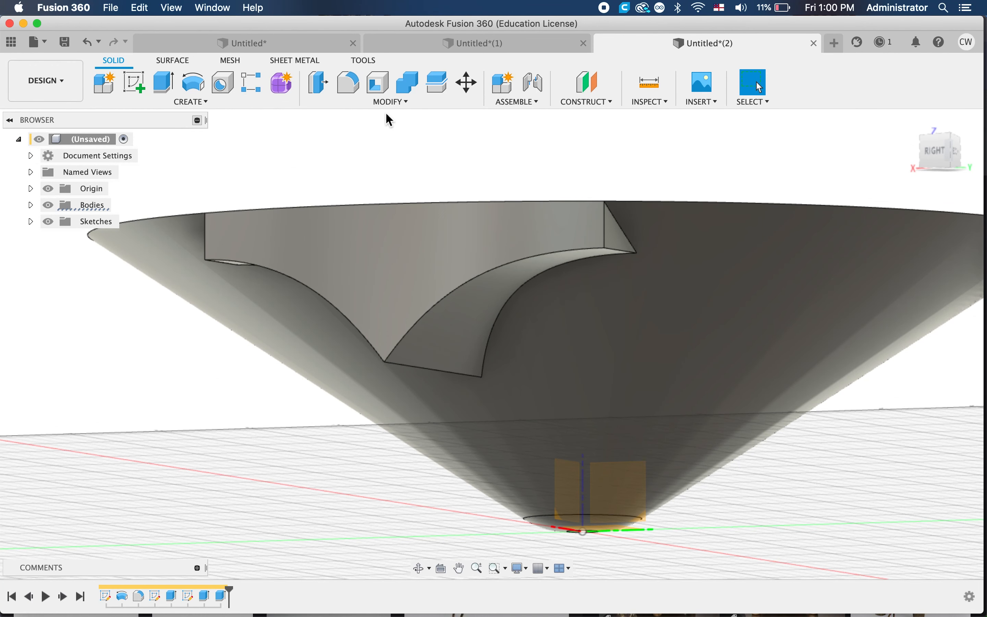
click(357, 93)
click(506, 324)
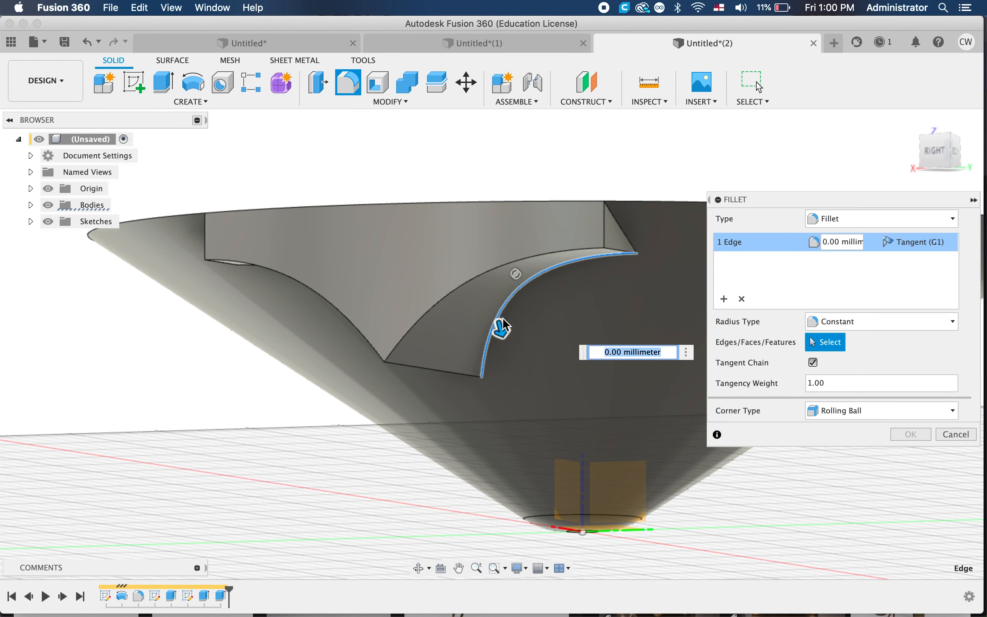
shift+scroll(431, 381, up, 5)
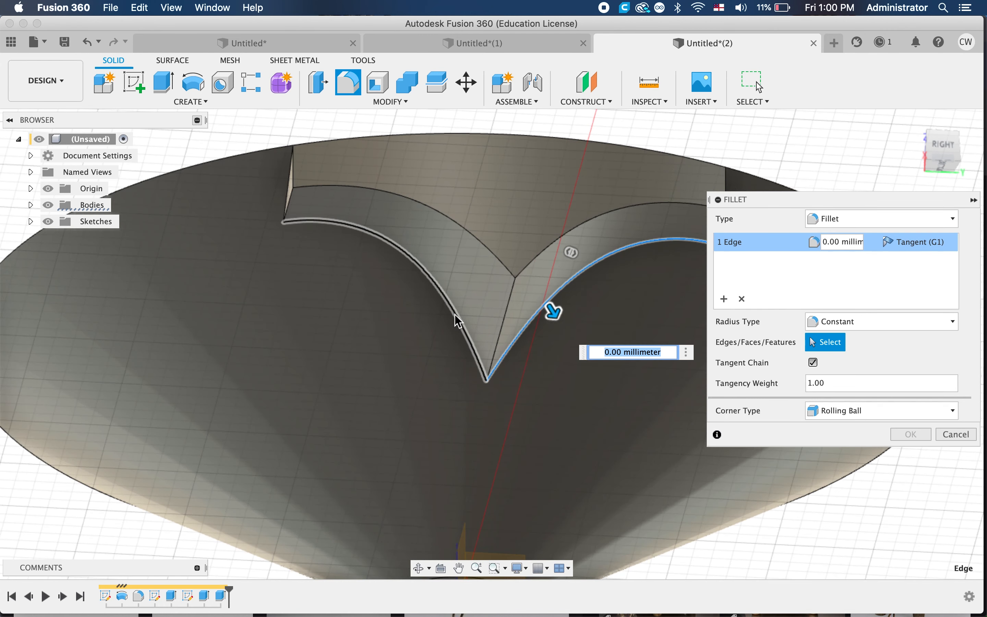
click(453, 325)
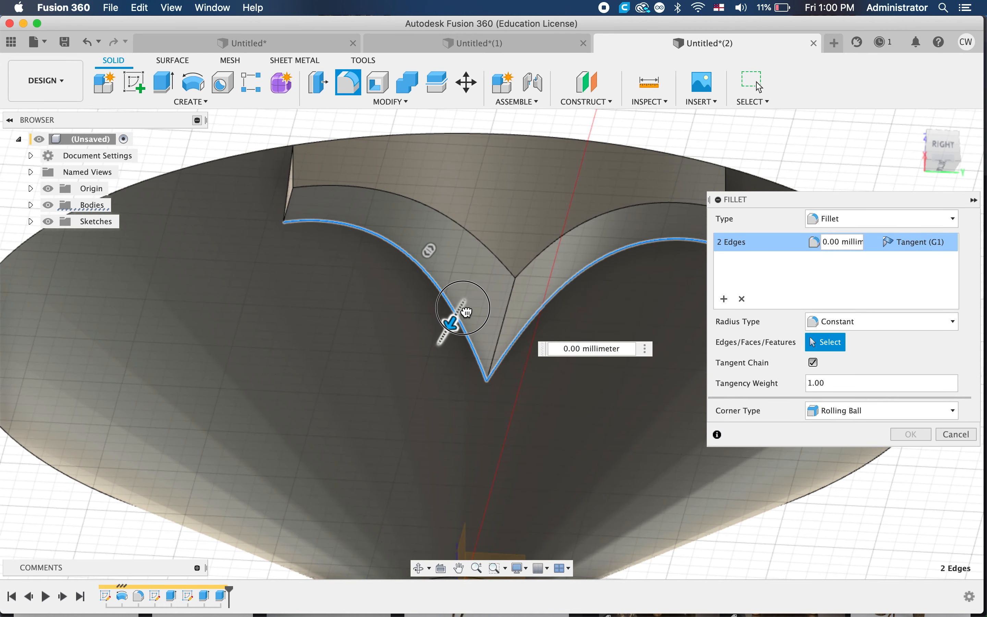
drag(456, 317, 450, 342)
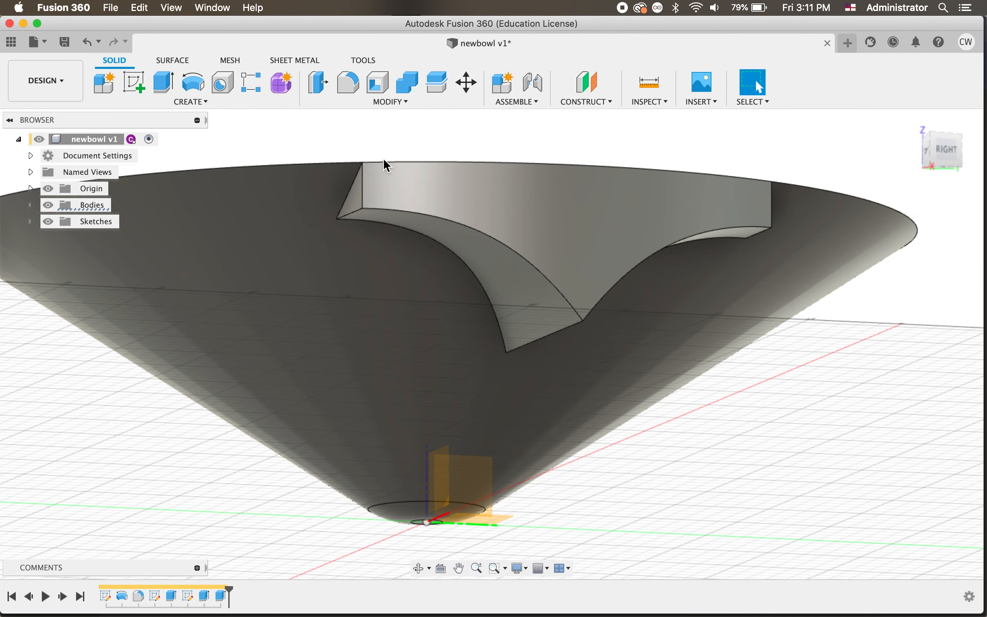
Step: Fillet the two curved edges where the underside of the bracket meets the bowl with a 30 mm radius
click(354, 90)
click(487, 293)
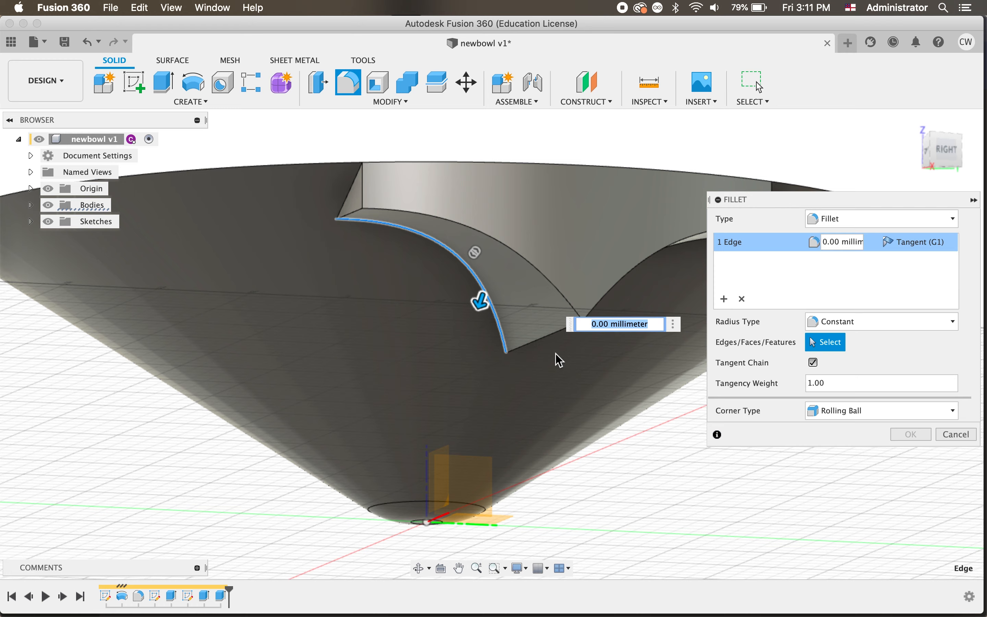
shift+scroll(564, 365, right, 2)
click(311, 198)
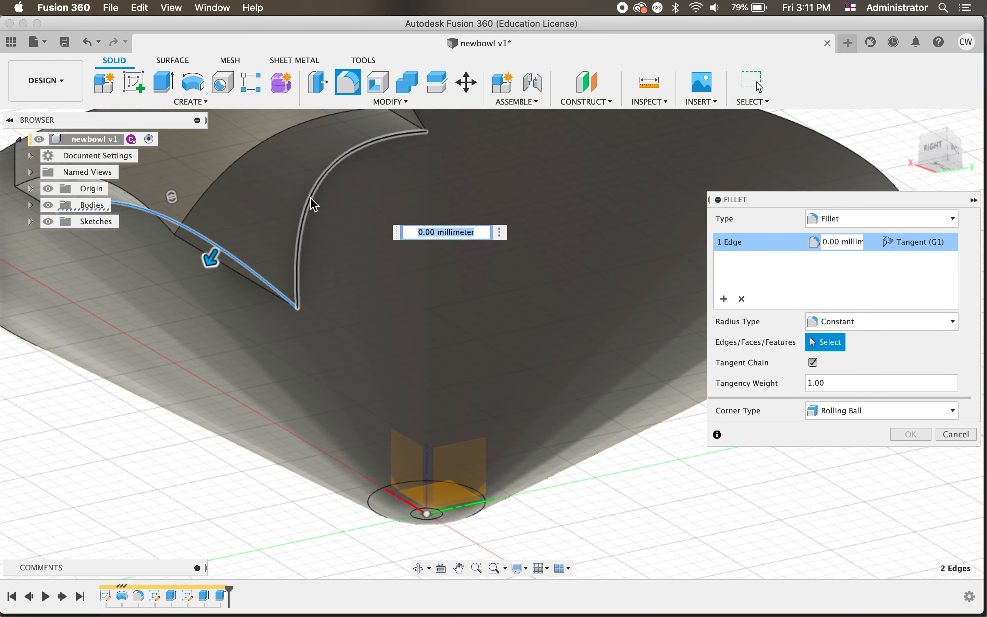
scroll(390, 347, left, 3)
shift+scroll(390, 347, left, 3)
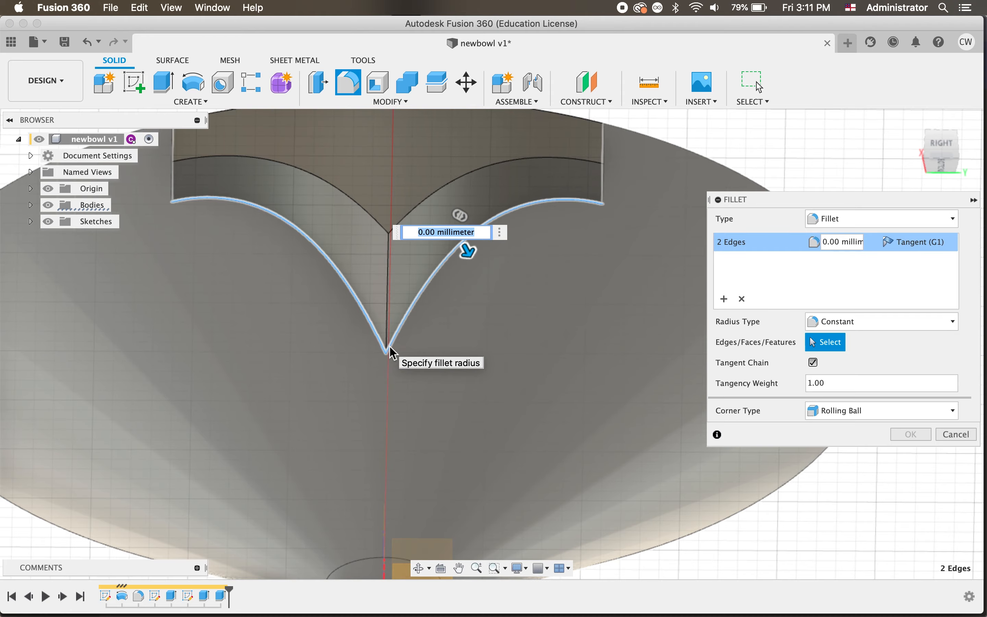
text(30)
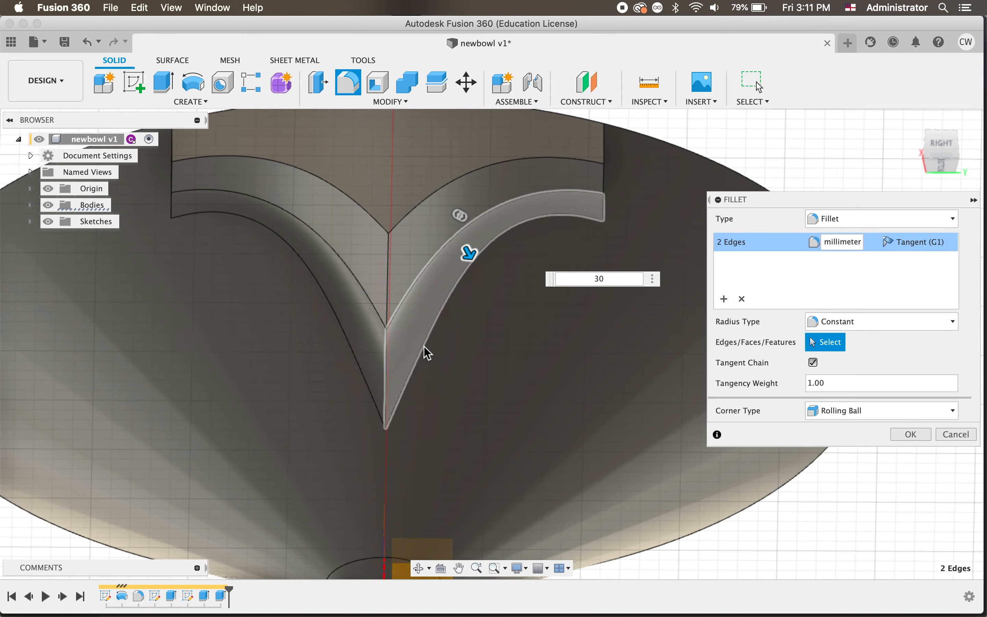
scroll(424, 348, down, 3)
shift+scroll(425, 347, left, 5)
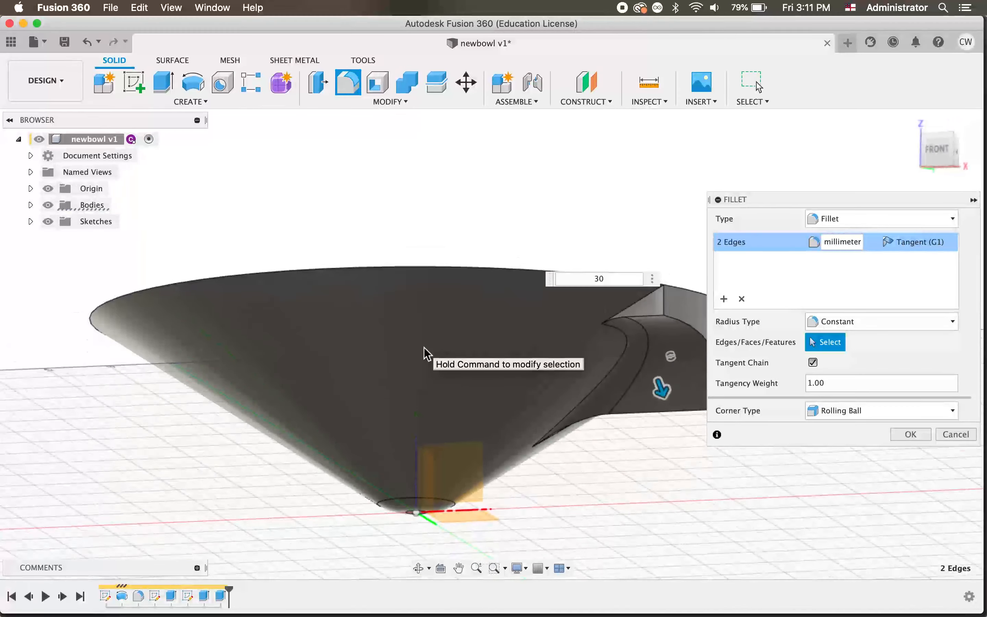
shift+scroll(425, 347, right, 2)
shift+scroll(535, 423, right, 4)
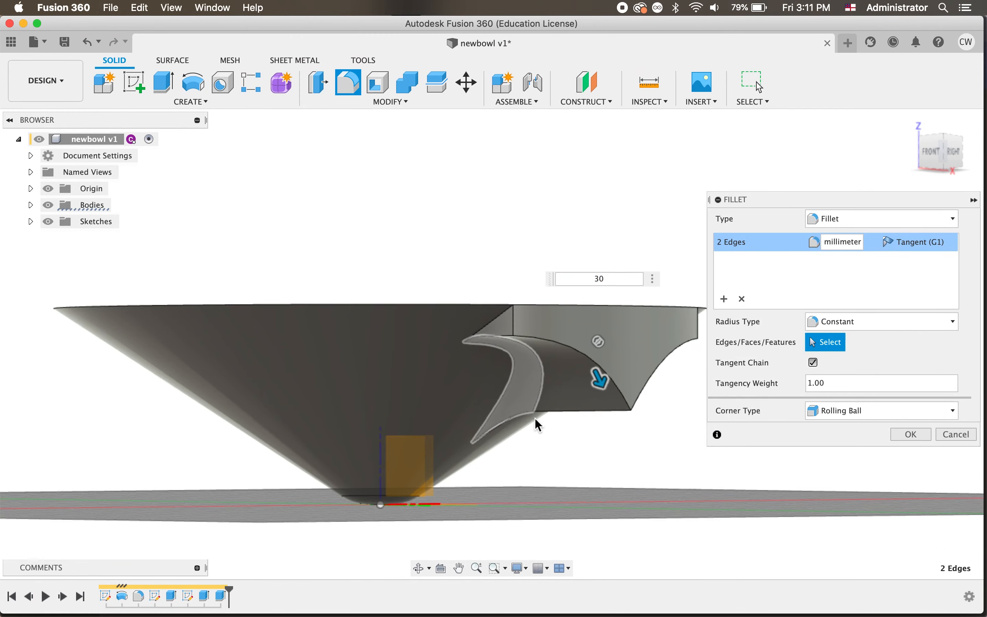
click(912, 435)
Step: Fillet the two curved lower edges of the bracket's outer face with a 5 mm radius
shift+scroll(639, 386, left, 10)
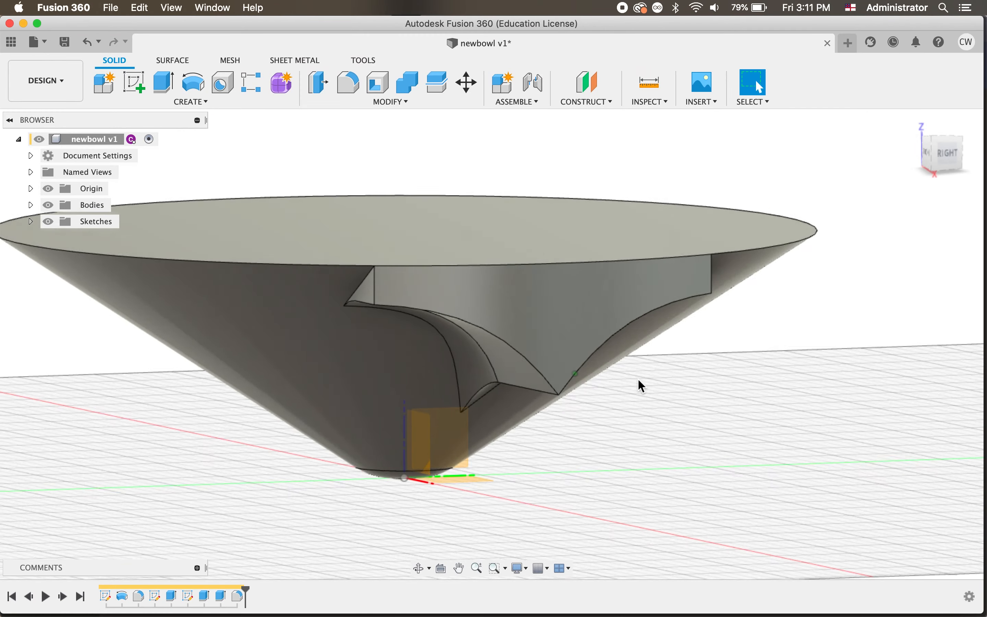
shift+scroll(639, 384, down, 6)
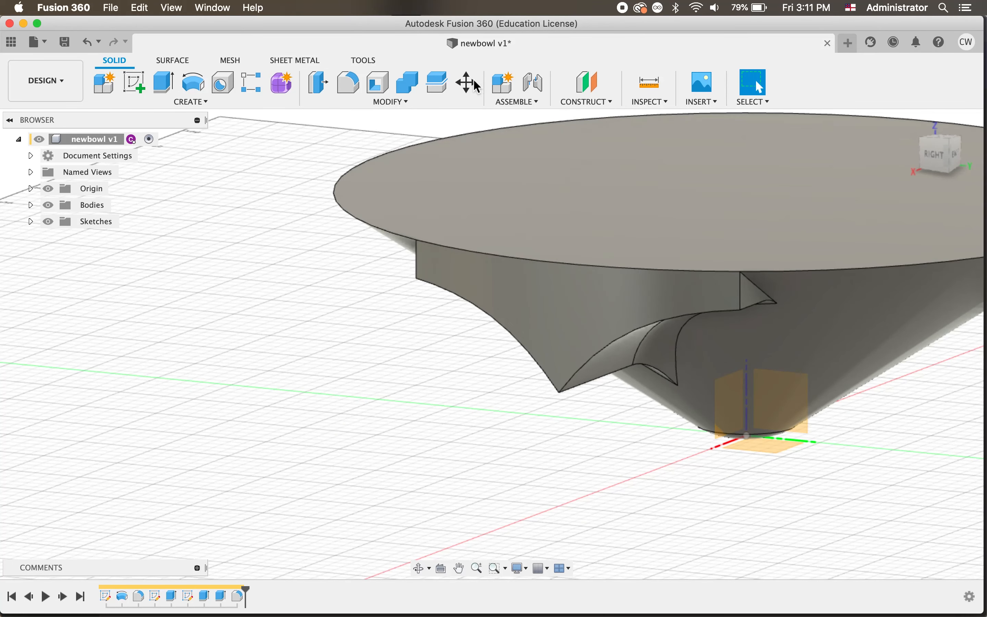
shift+scroll(421, 333, down, 4)
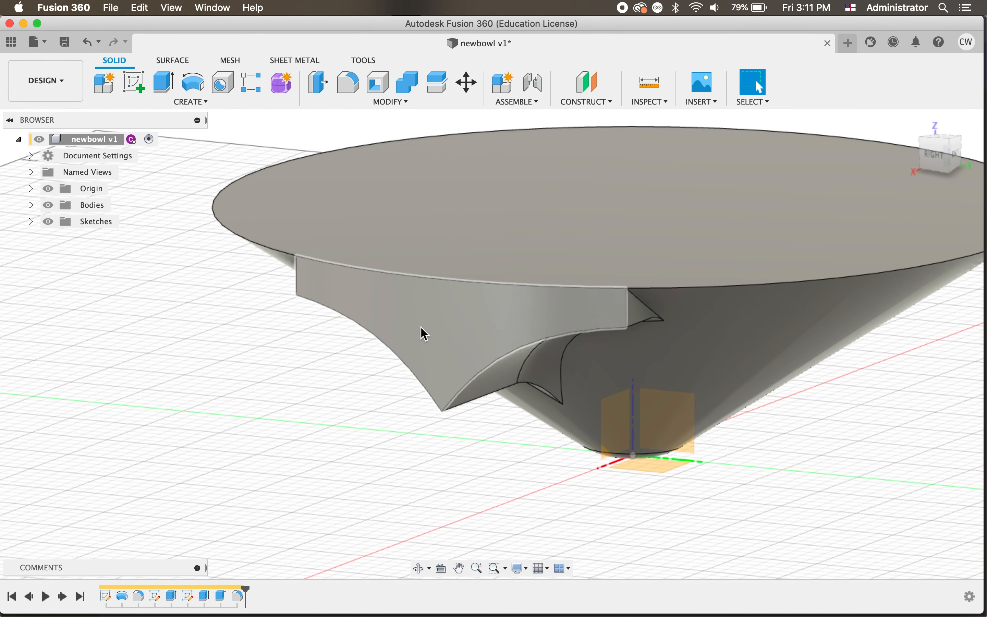
click(349, 82)
click(482, 379)
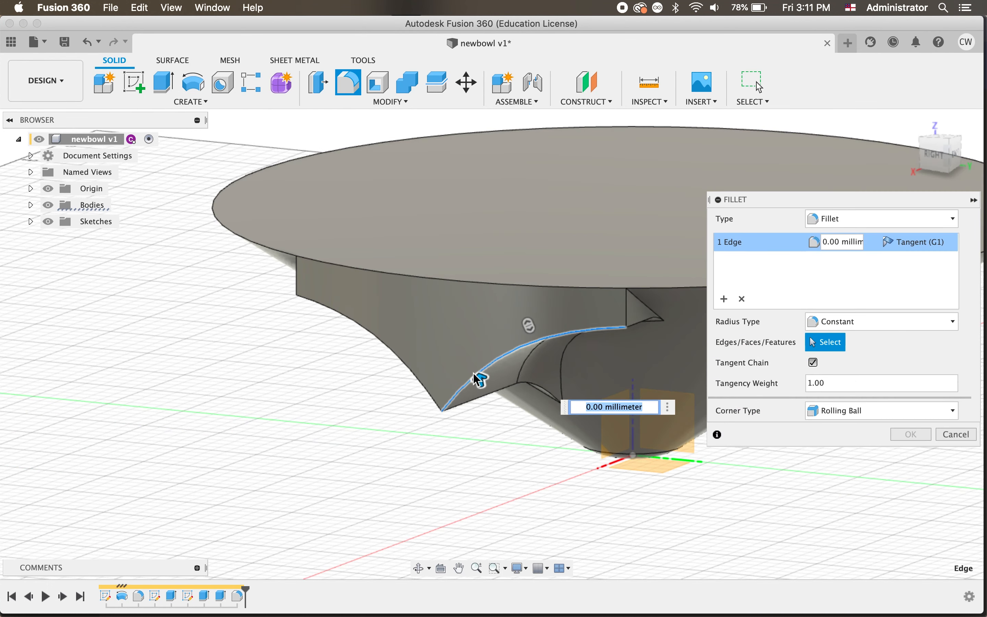
click(431, 389)
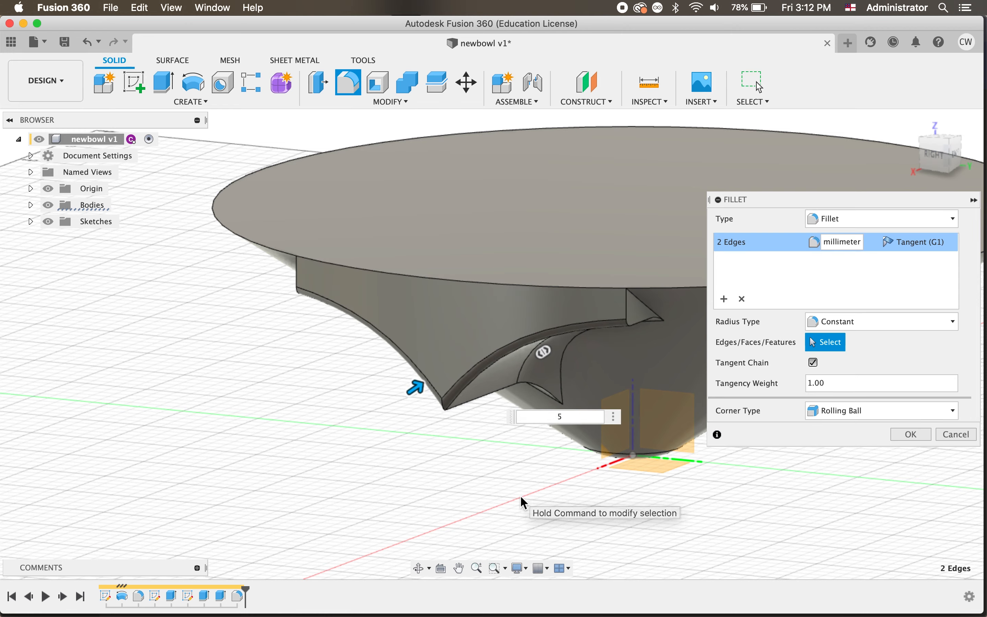
shift+scroll(520, 495, up, 5)
shift+scroll(520, 496, up, 8)
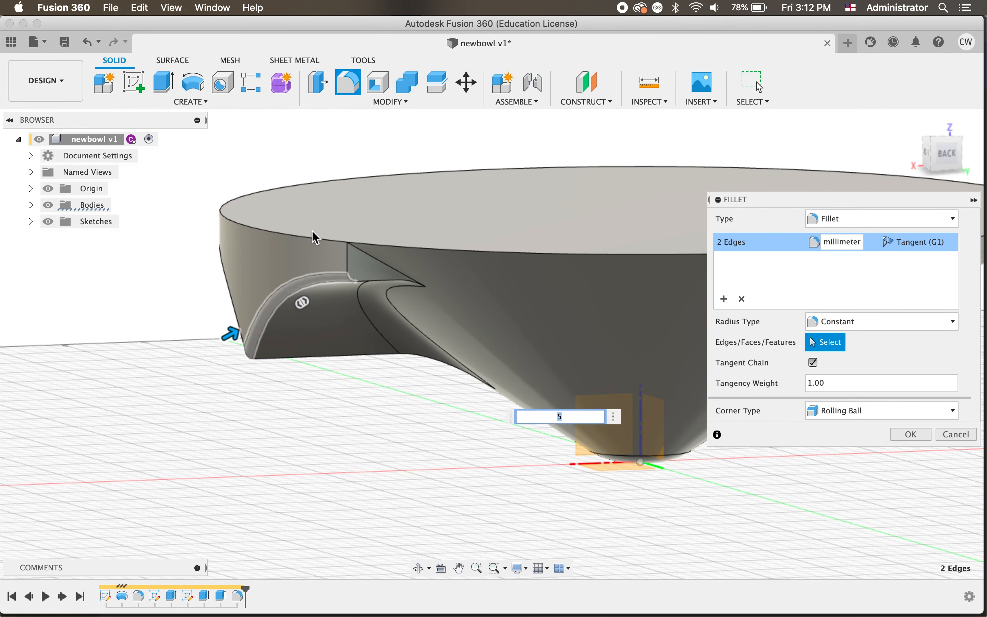
scroll(320, 276, up, 5)
scroll(320, 276, up, 2)
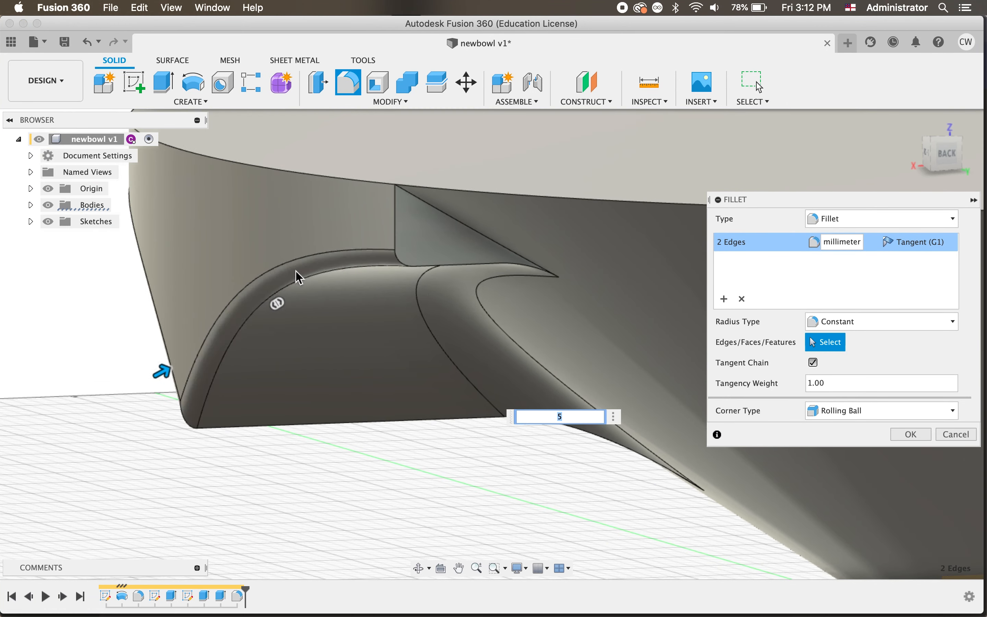
click(903, 436)
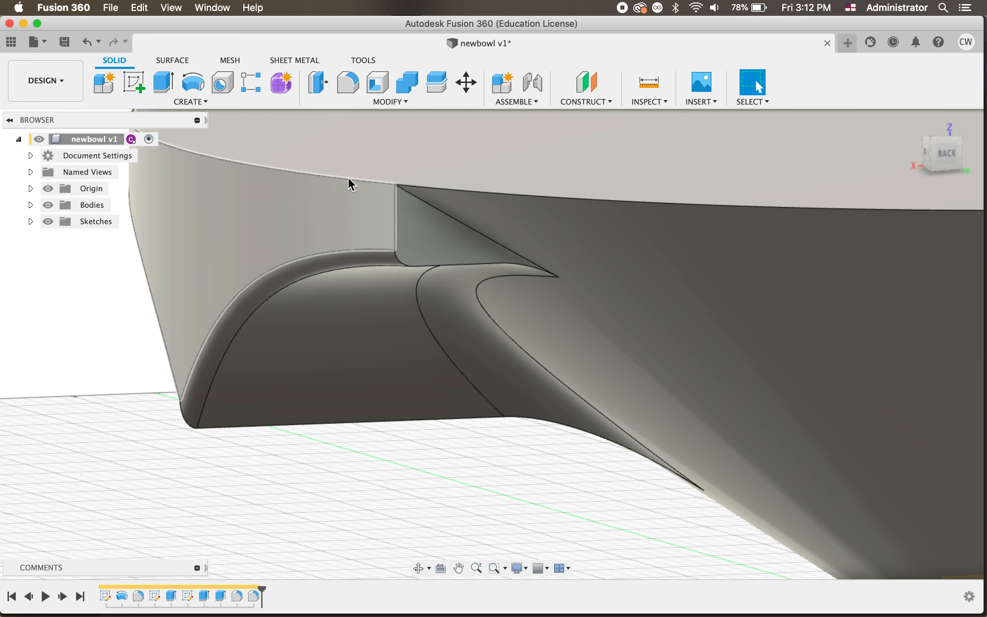
key(f)
click(404, 266)
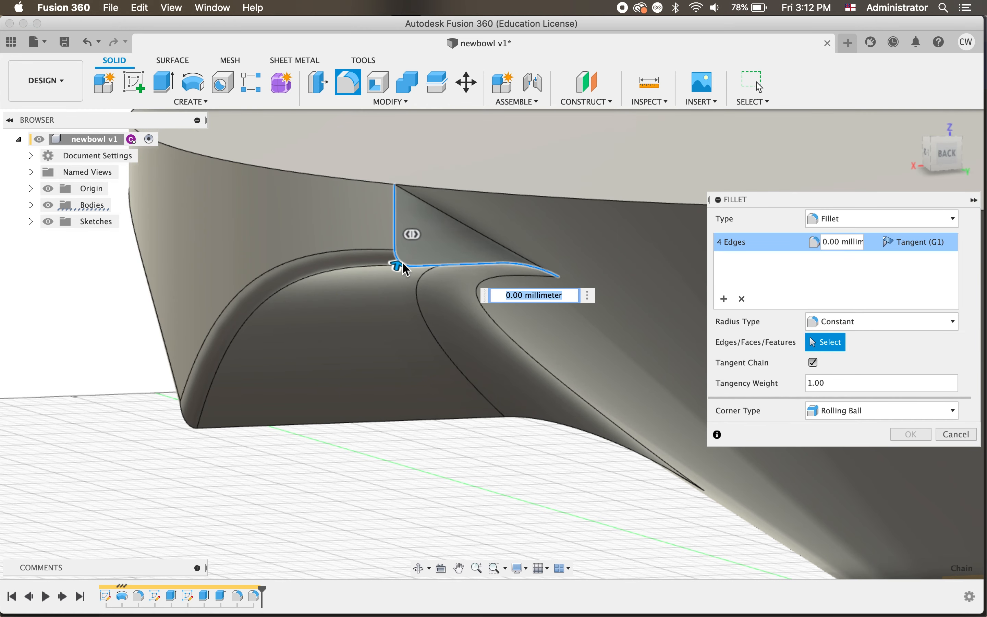
mouse_move(402, 266)
mouse_down()
mouse_move(397, 260)
mouse_move(402, 266)
mouse_up()
mouse_move(391, 365)
shift+middle_down()
mouse_move(390, 375)
mouse_move(325, 372)
mouse_move(388, 376)
shift+middle_up()
click(955, 435)
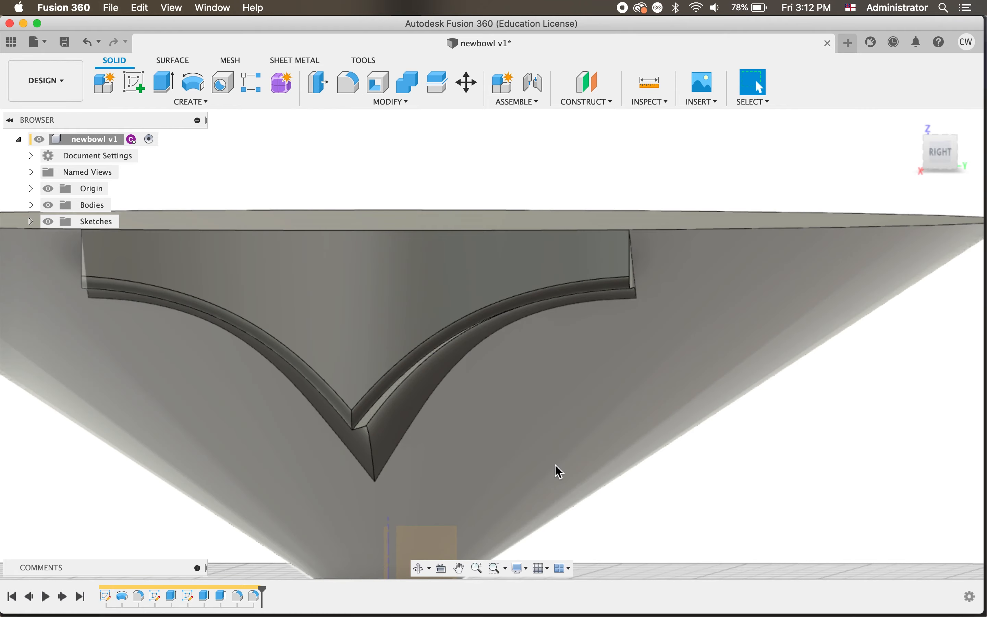
Step: Start a sketch on the bowl's top face and draw a circle of about 50 mm radius midway between centre and rim
scroll(555, 467, down, 5)
shift+middle_drag(555, 468, 345, 182)
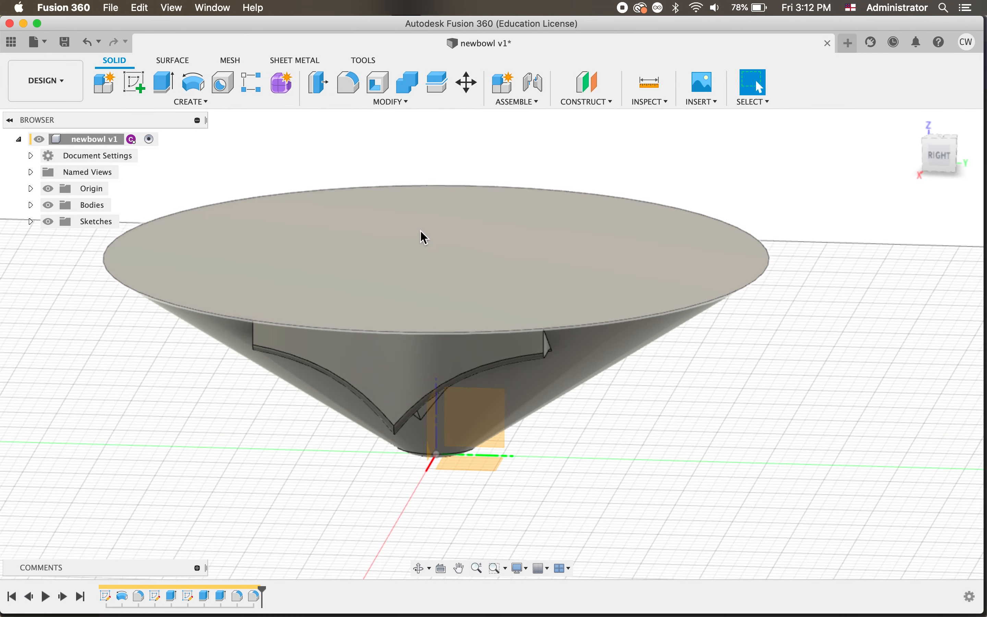
shift+scroll(421, 231, down, 5)
shift+scroll(421, 232, up, 5)
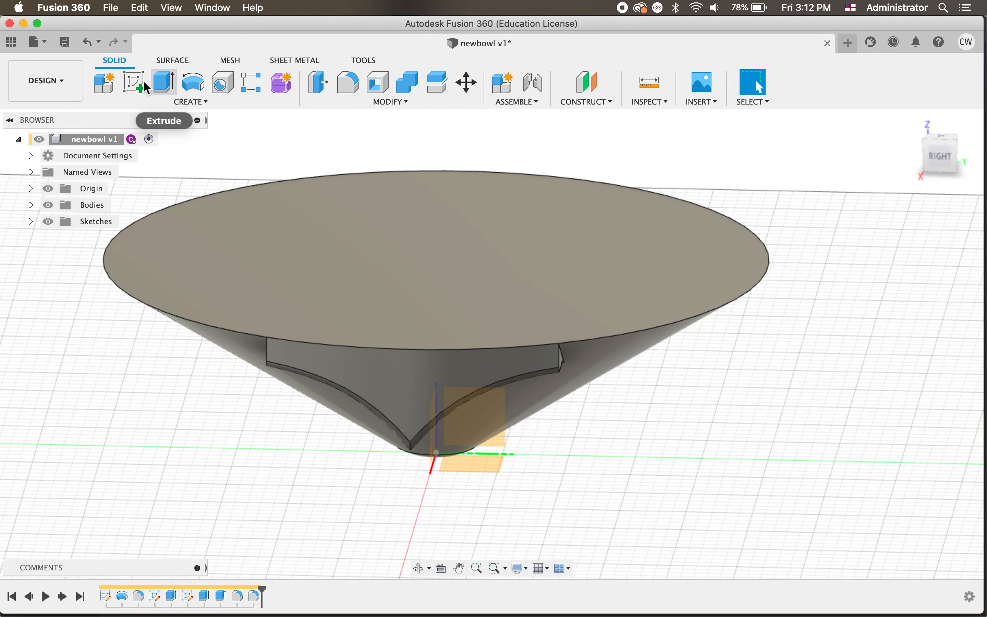
click(610, 308)
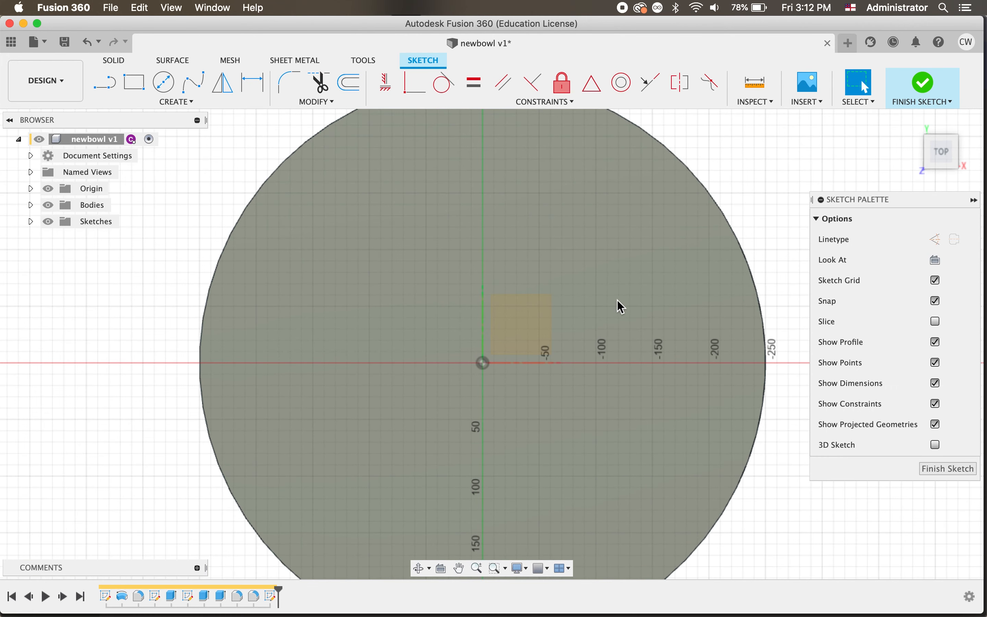
click(171, 90)
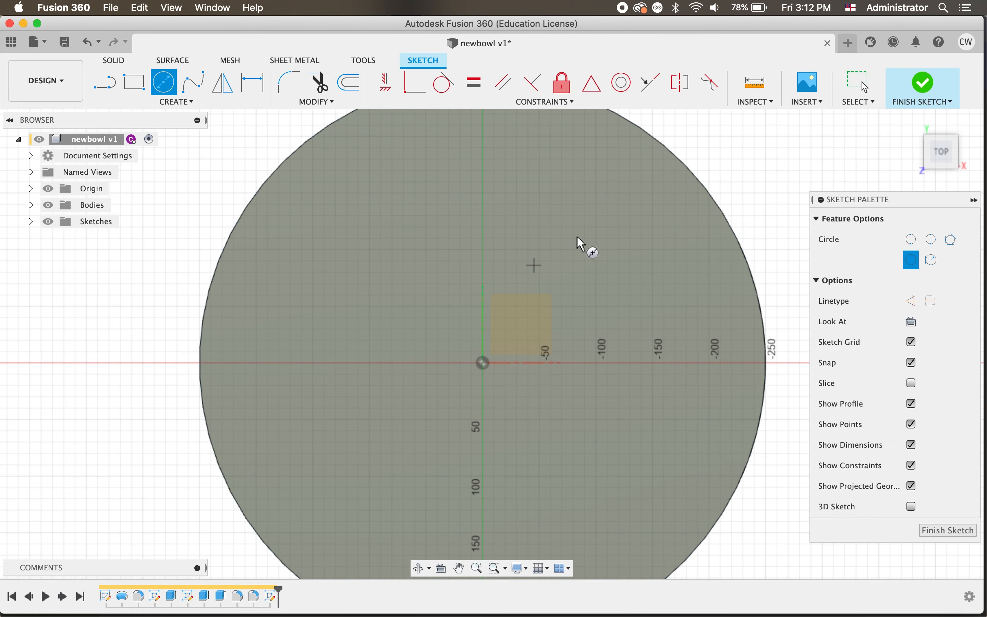
click(597, 250)
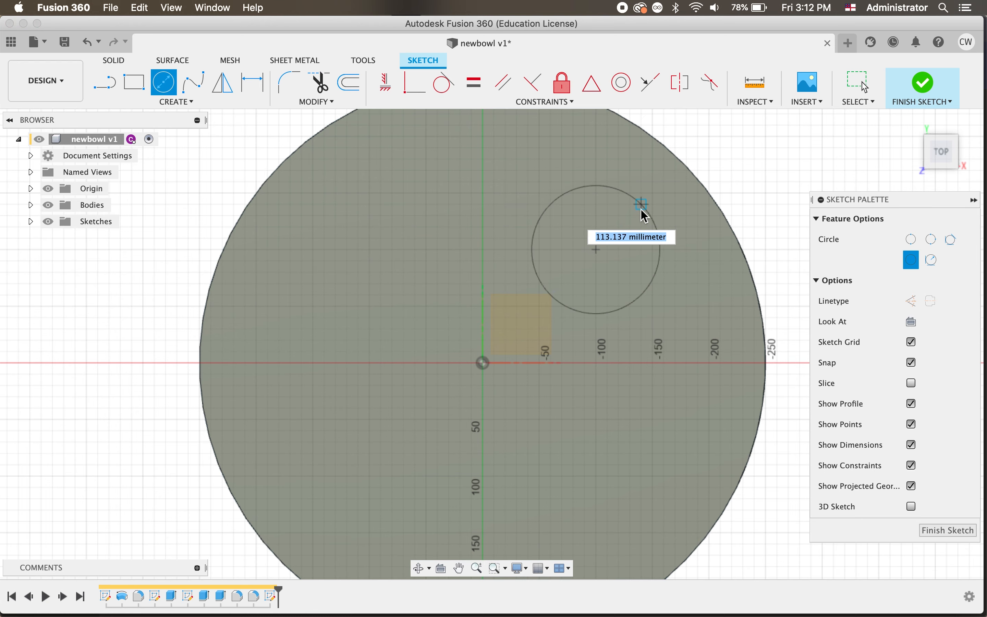
click(652, 253)
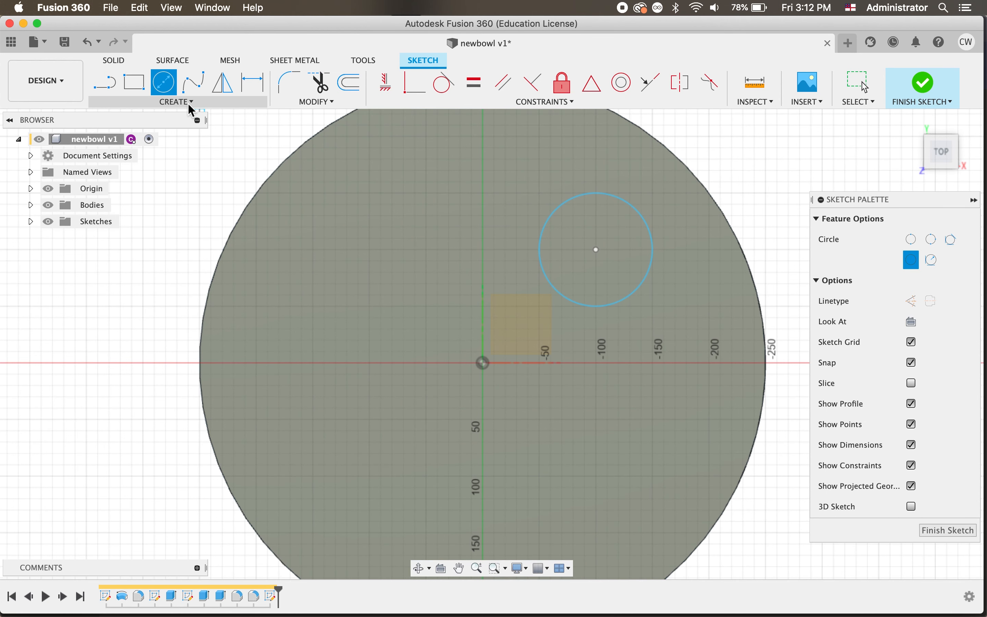
Step: Create a full circular pattern of the sketched circle around the origin with a quantity of 4
click(187, 102)
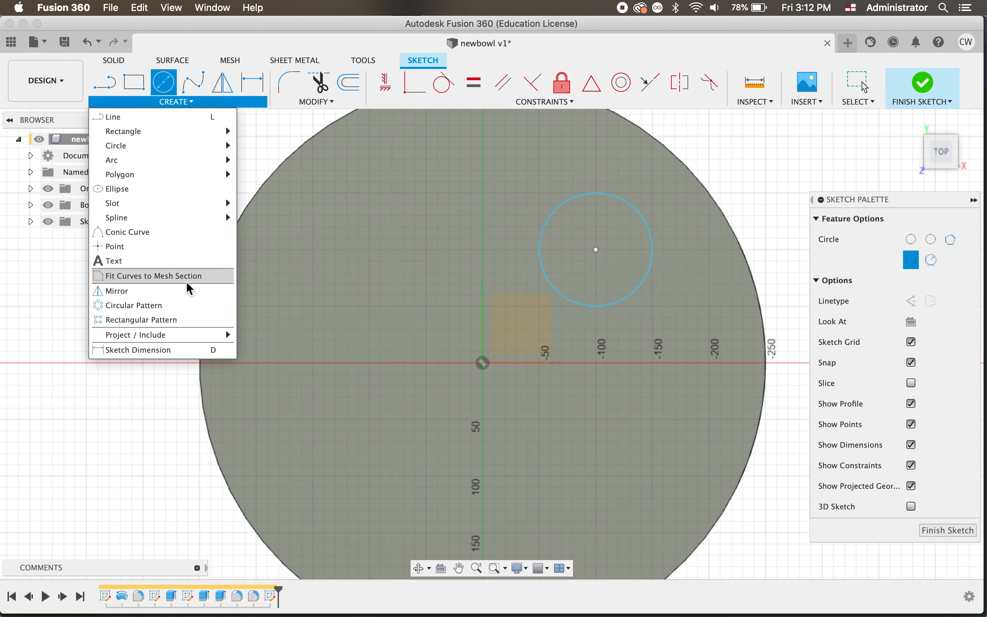
click(186, 307)
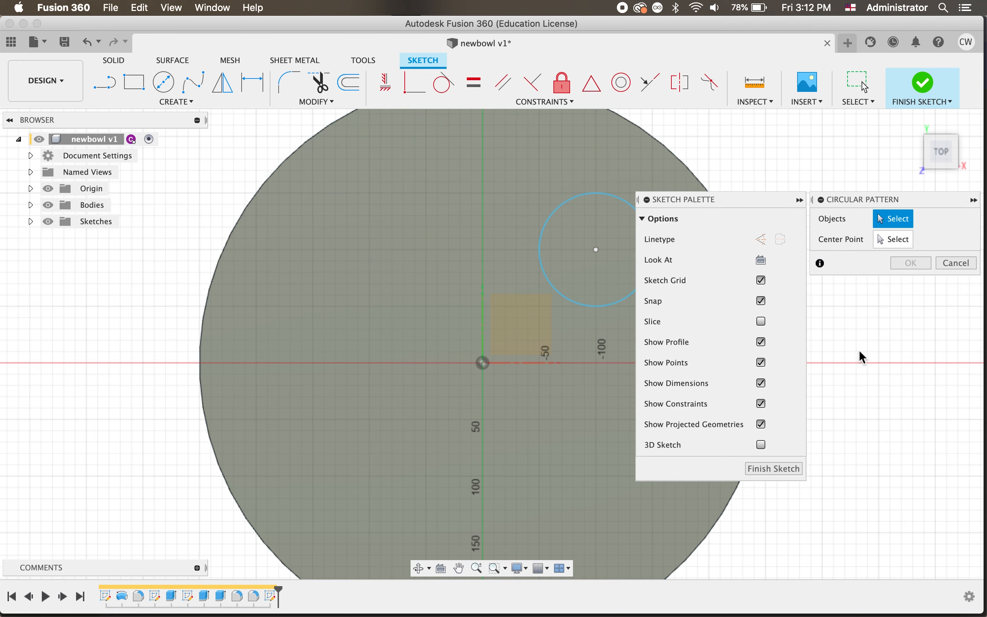
scroll(438, 429, right, 3)
click(535, 311)
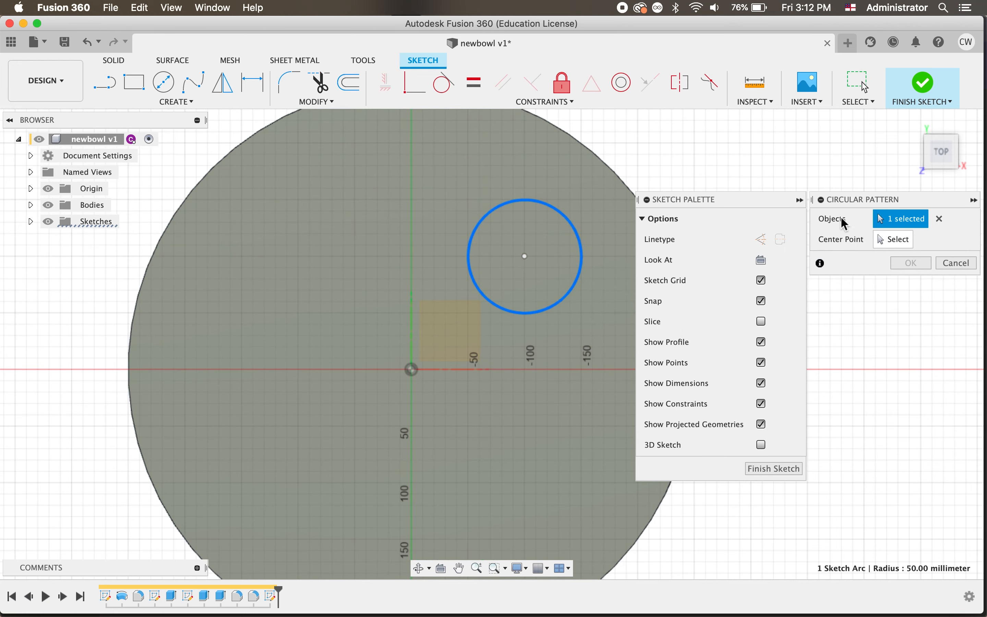
click(412, 370)
scroll(414, 372, down, 3)
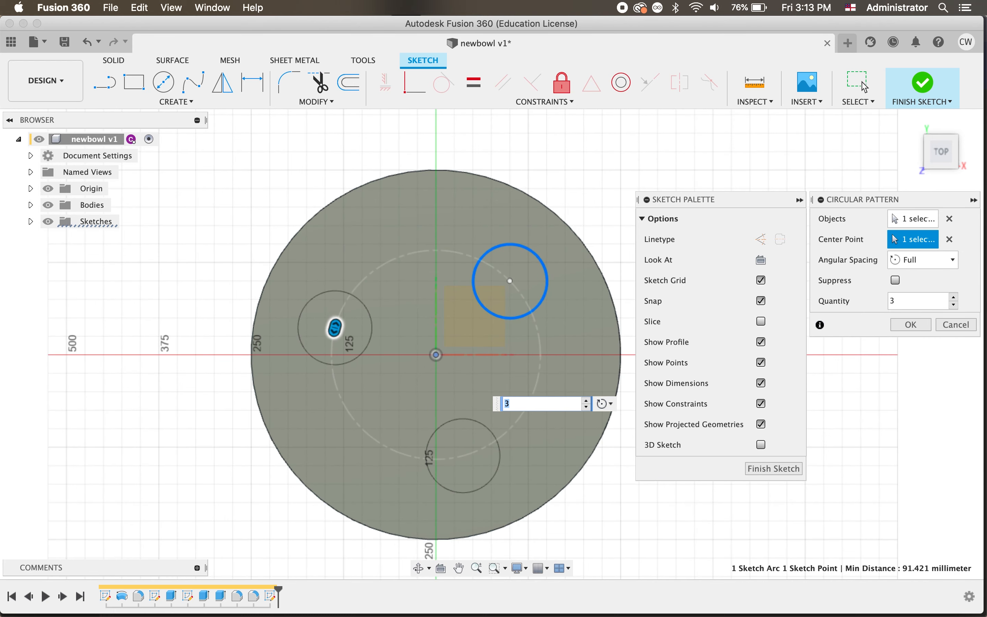
click(955, 298)
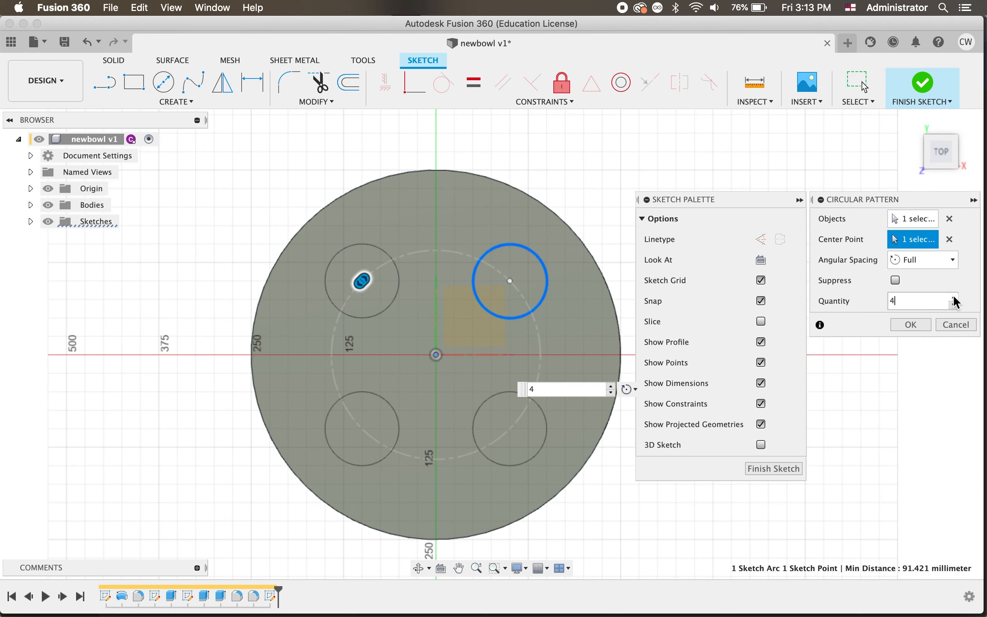
click(913, 327)
Step: Examine the four patterned circles on the top face in relation to the bowl's sloping wall and the bracket
shift+scroll(683, 440, down, 5)
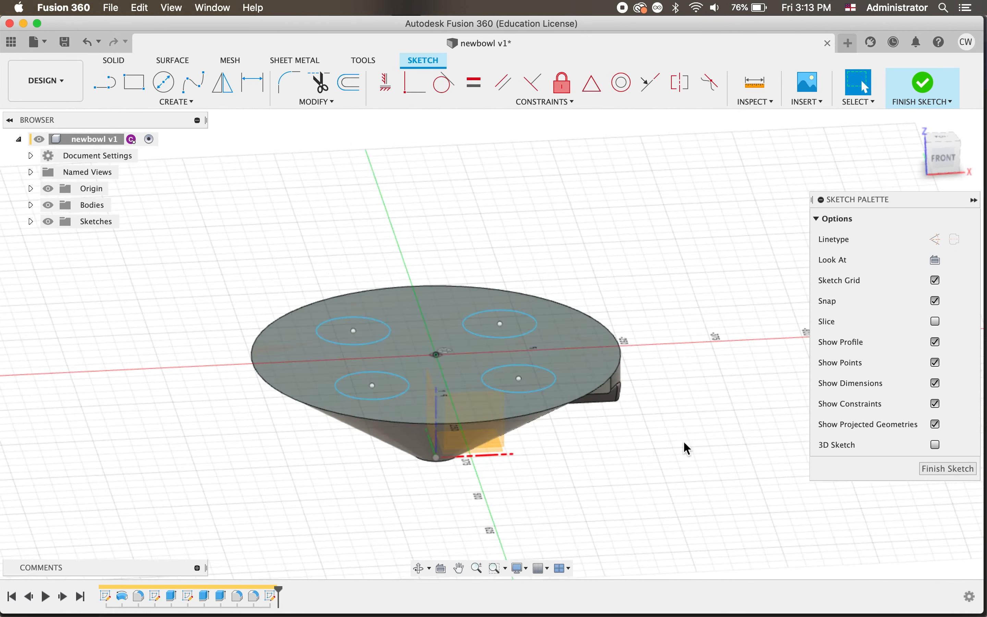
shift+scroll(683, 441, up, 3)
shift+scroll(683, 441, down, 3)
shift+scroll(684, 441, up, 2)
shift+scroll(683, 441, down, 2)
shift+scroll(684, 441, up, 3)
shift+scroll(684, 441, down, 2)
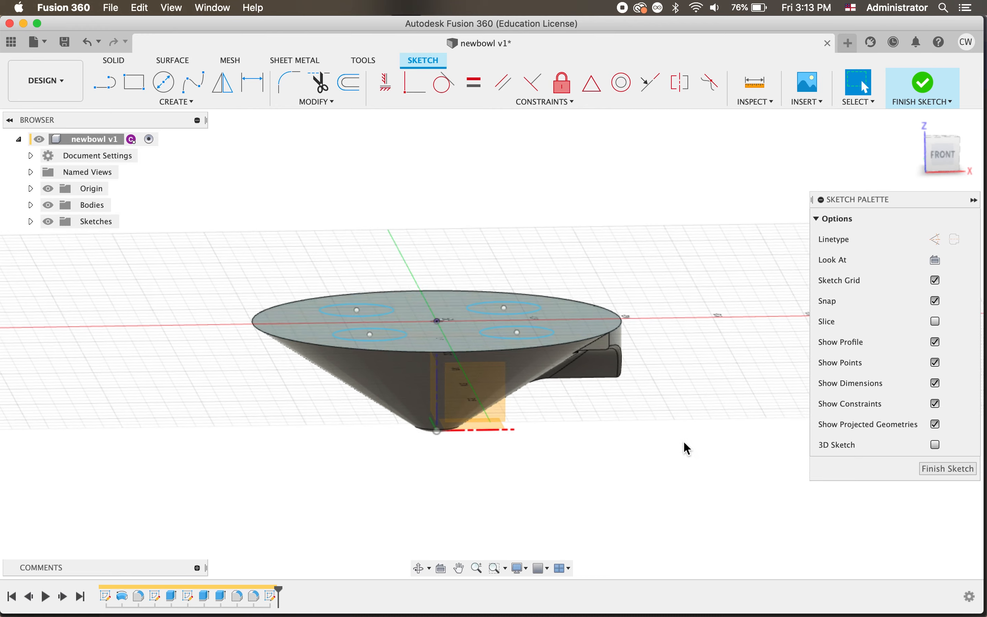
shift+scroll(685, 439, up, 2)
scroll(696, 437, up, 2)
shift+scroll(691, 430, down, 3)
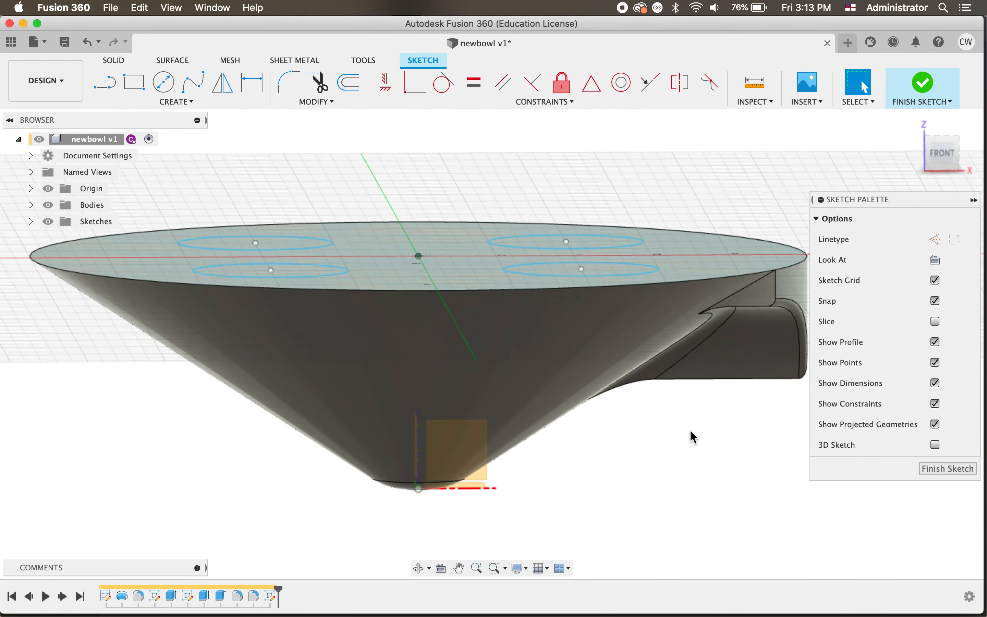
scroll(690, 431, down, 3)
shift+scroll(690, 431, up, 5)
shift+scroll(689, 429, down, 3)
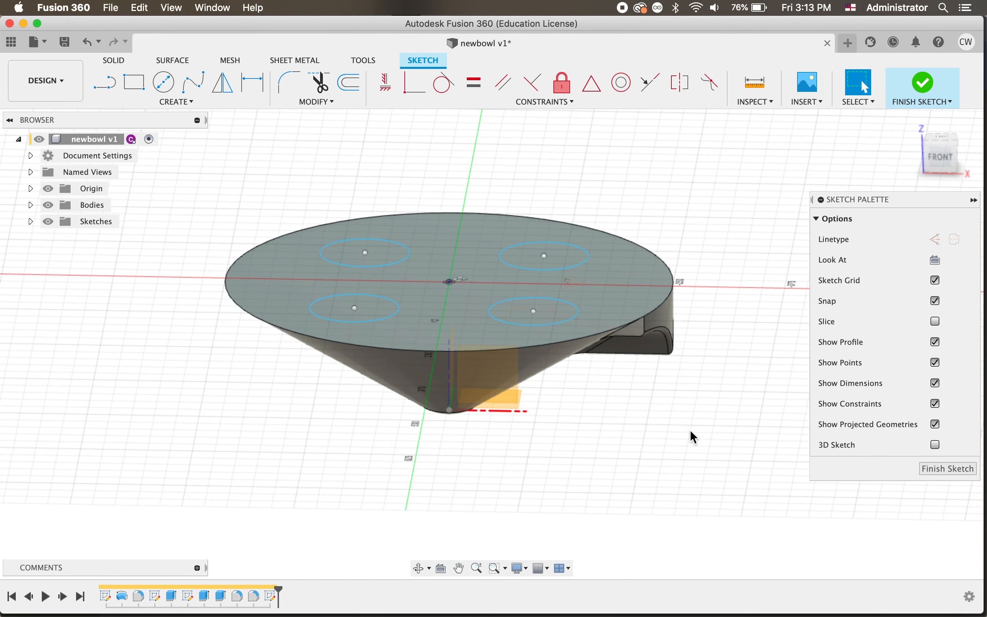
scroll(690, 429, up, 3)
shift+scroll(689, 429, up, 3)
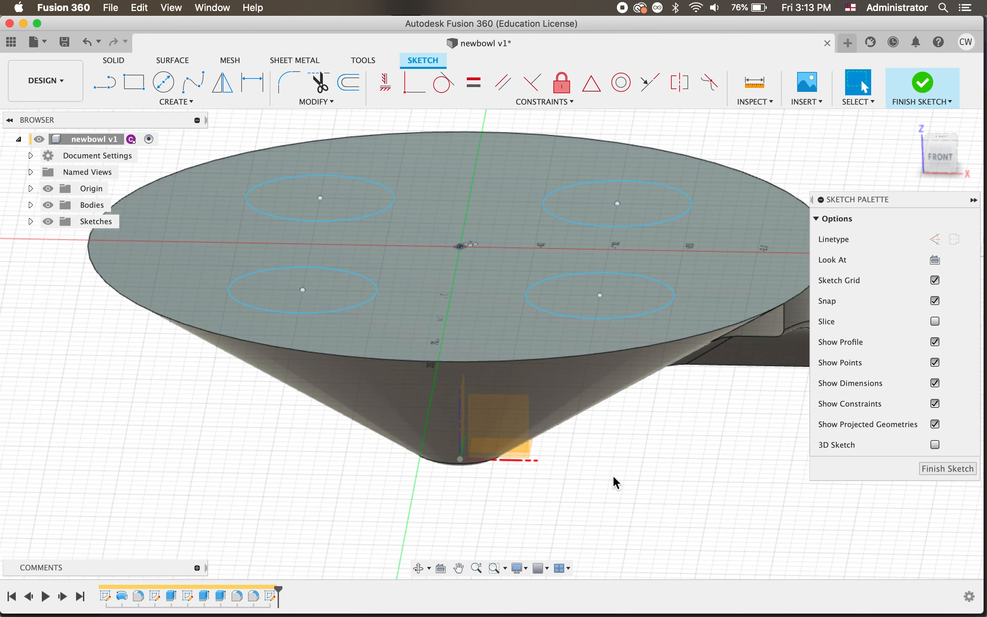
shift+scroll(613, 476, down, 3)
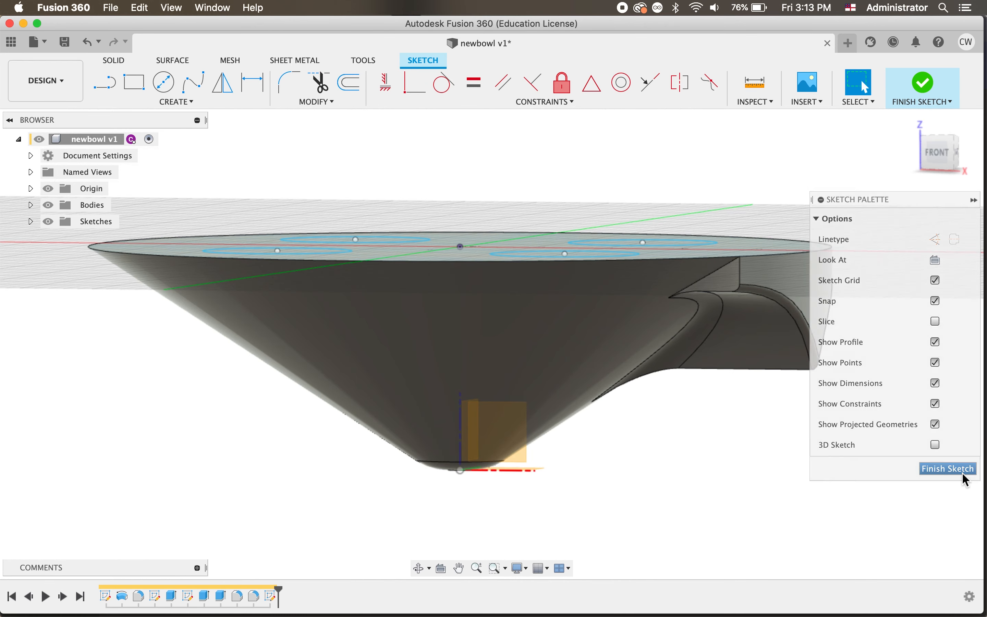
Step: Finish the top-face sketch and start a new sketch on the horizontal origin plane at the bowl's base
click(938, 469)
shift+scroll(544, 503, up, 3)
click(259, 249)
click(135, 82)
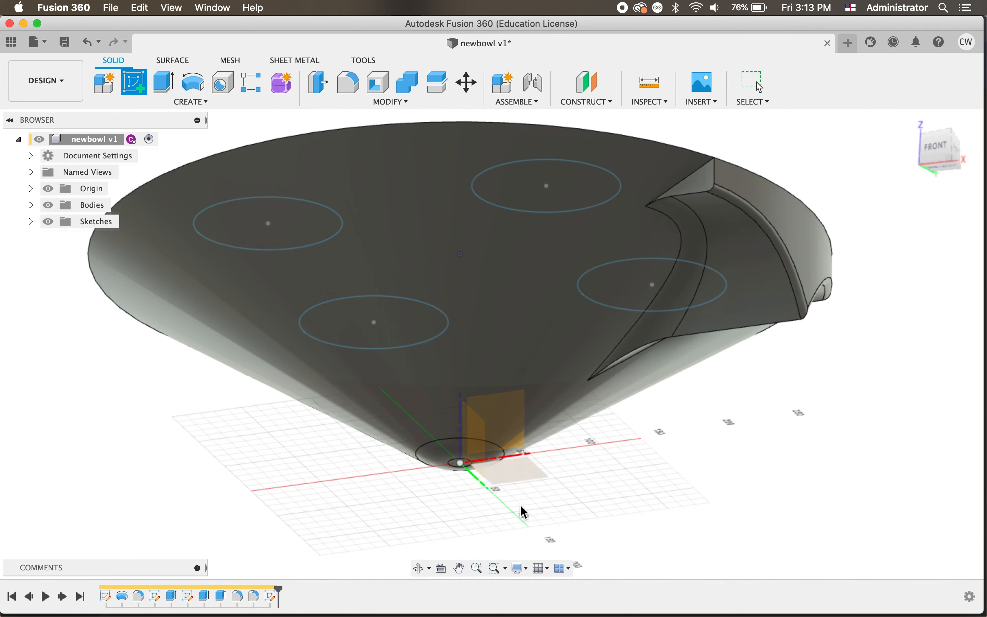
shift+scroll(542, 484, down, 3)
click(539, 478)
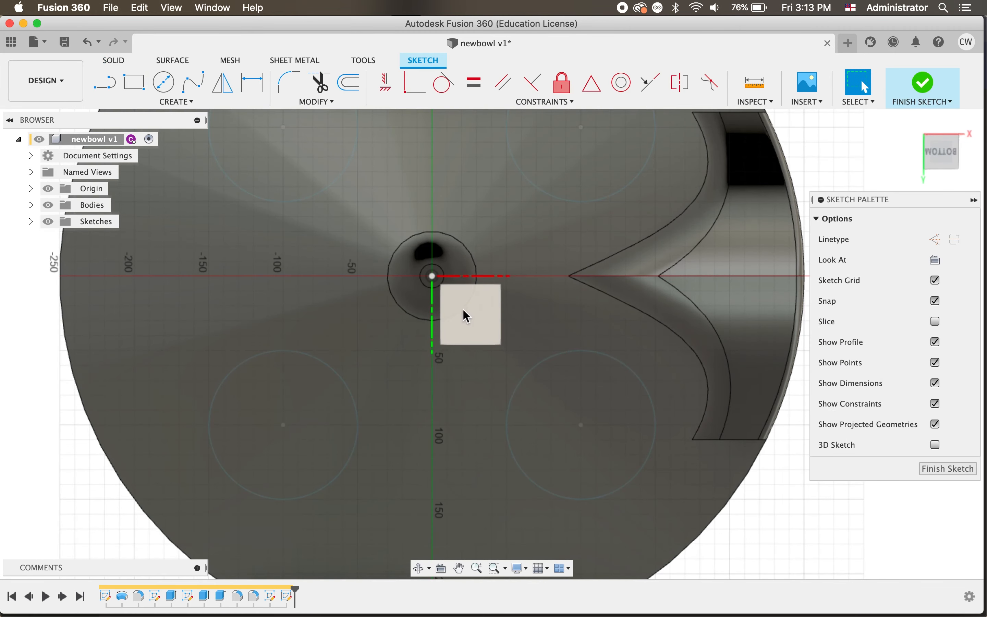
Step: Project one of the patterned 50 mm radius circles, on the side away from the bracket, into the base-plane sketch
scroll(630, 412, down, 3)
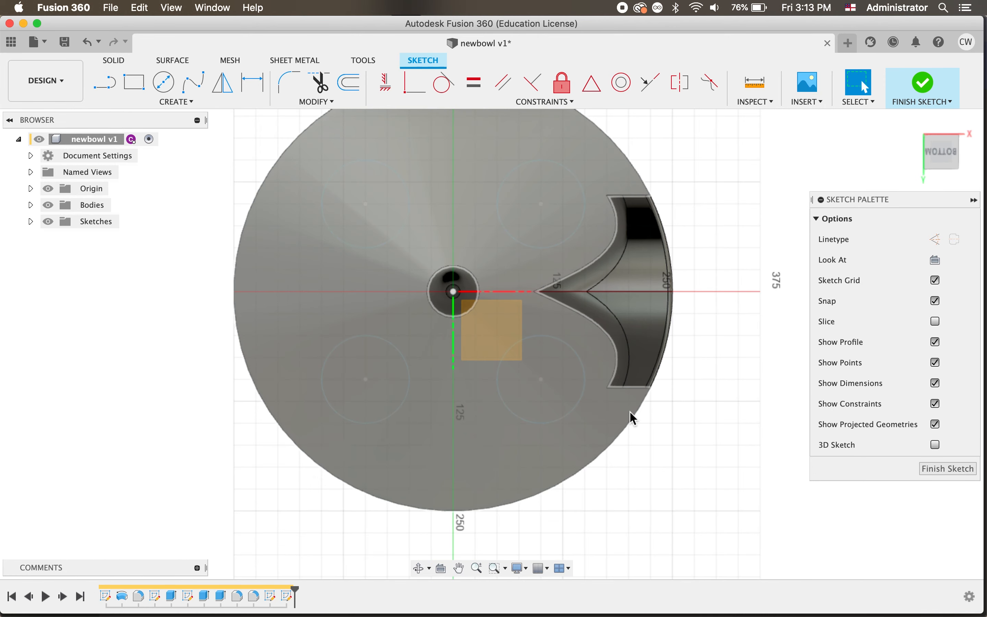
shift+scroll(631, 412, up, 3)
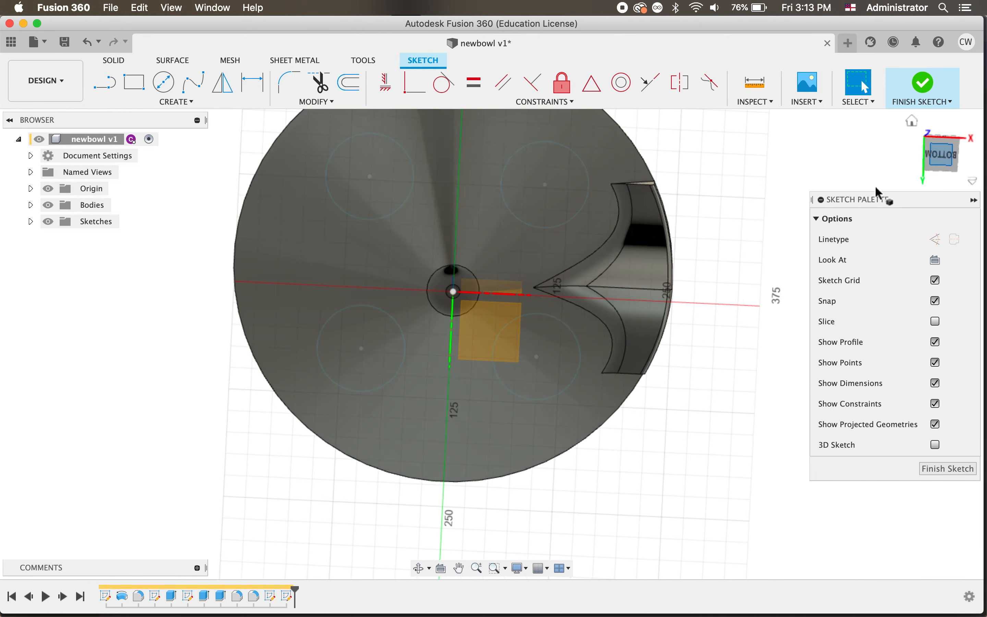
click(943, 157)
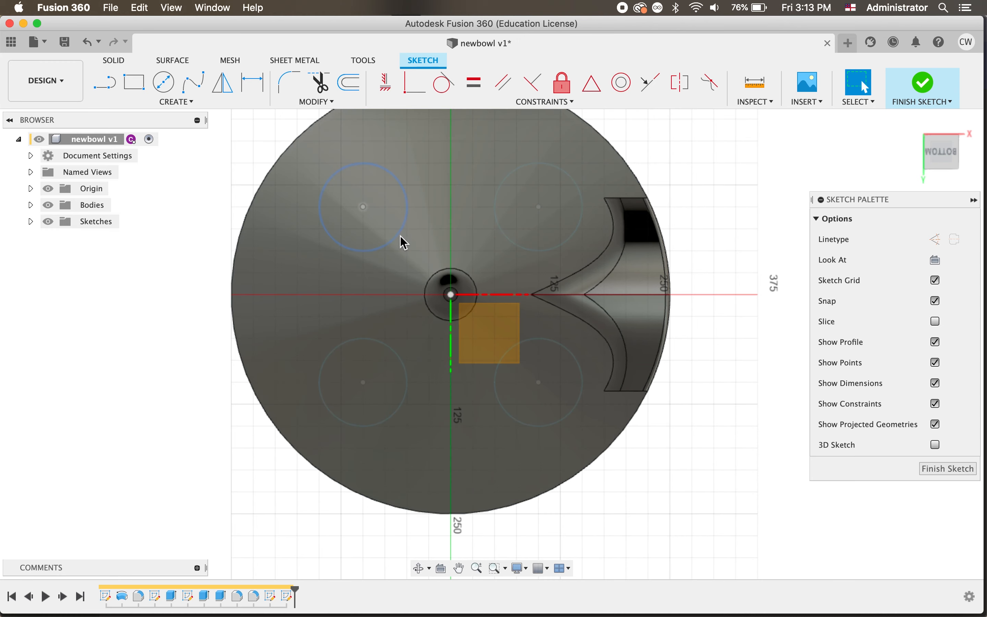
key(p)
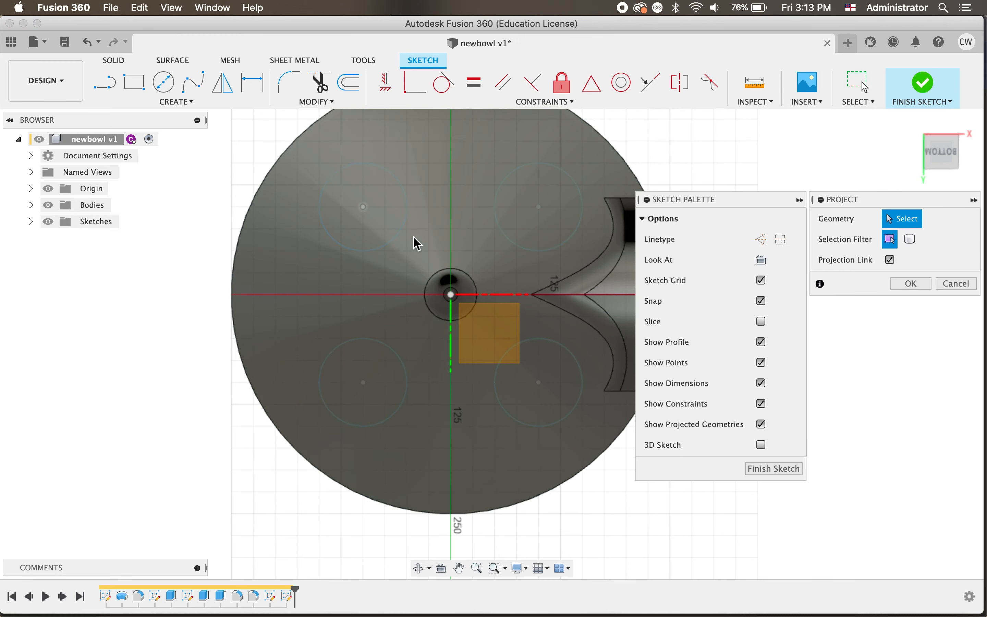
click(400, 237)
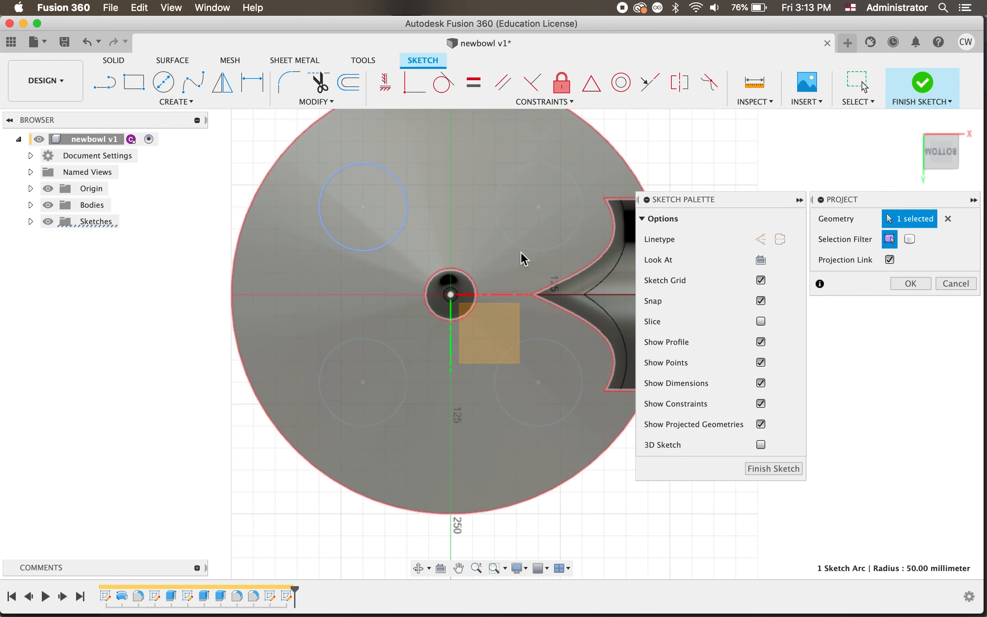
scroll(361, 230, up, 5)
click(912, 284)
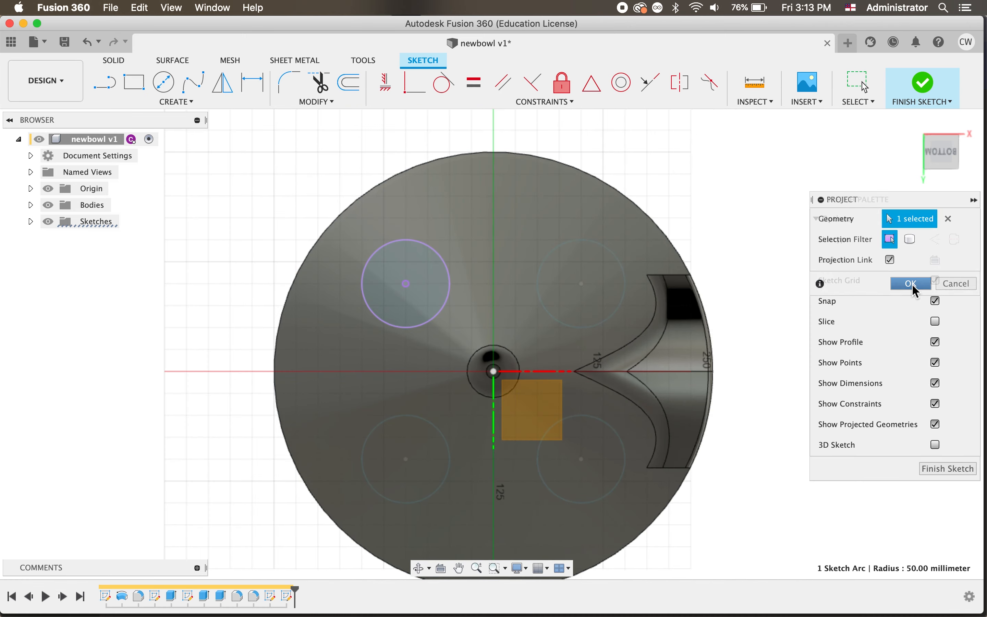
Step: Draw a 2-point circle of 25 mm radius from the projected circle's centre to its edge, pointing away from the bowl's centre
scroll(474, 314, up, 4)
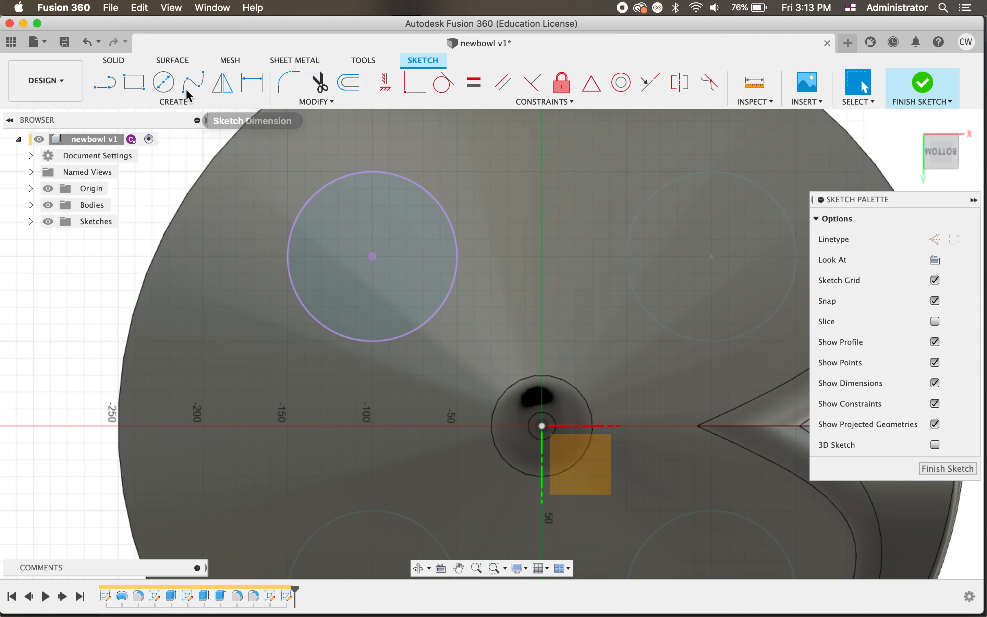
click(173, 101)
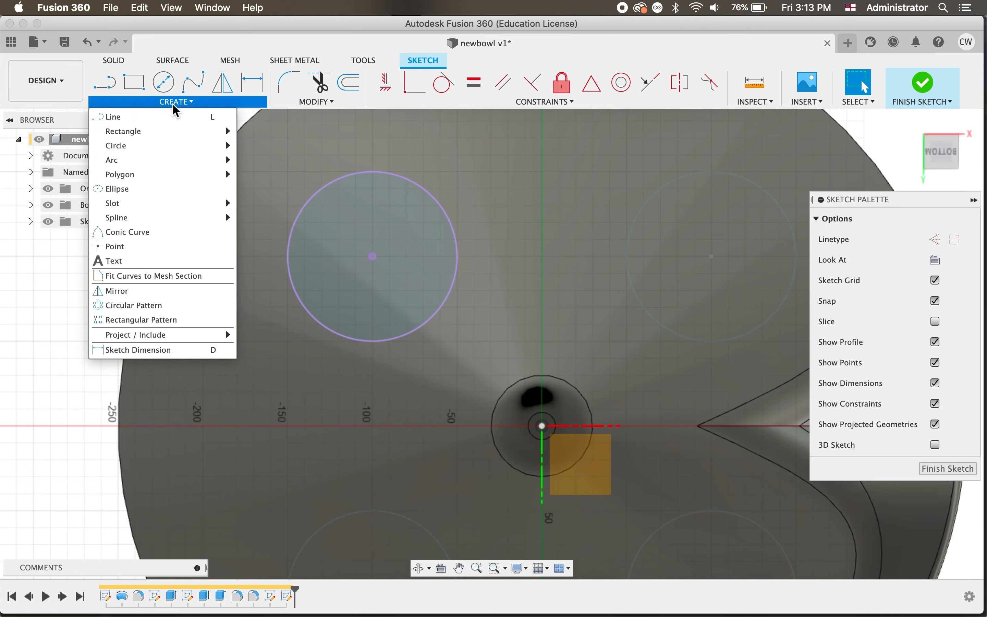
mouse_move(216, 146)
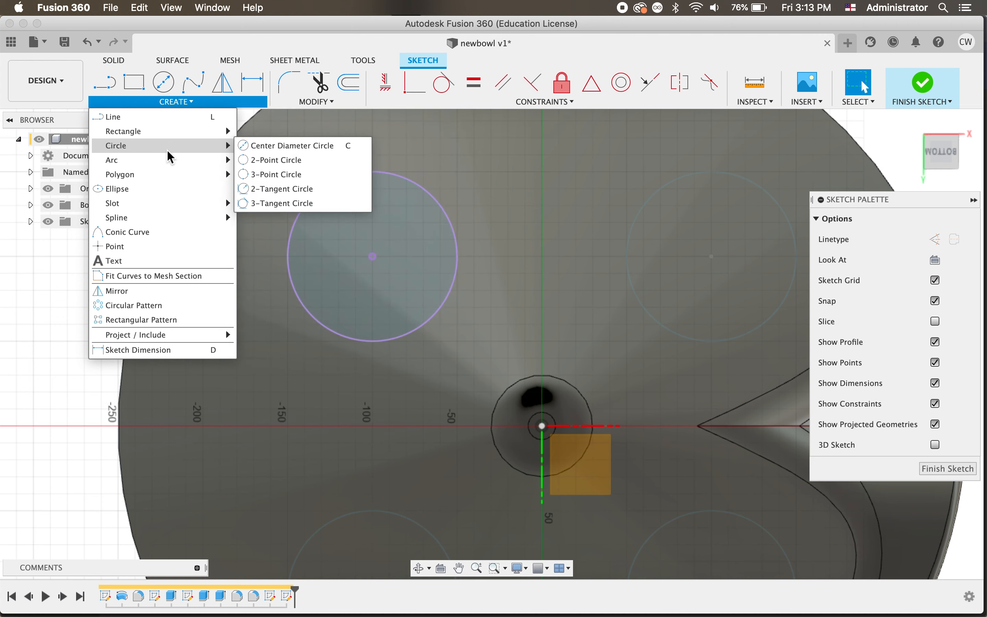
click(272, 161)
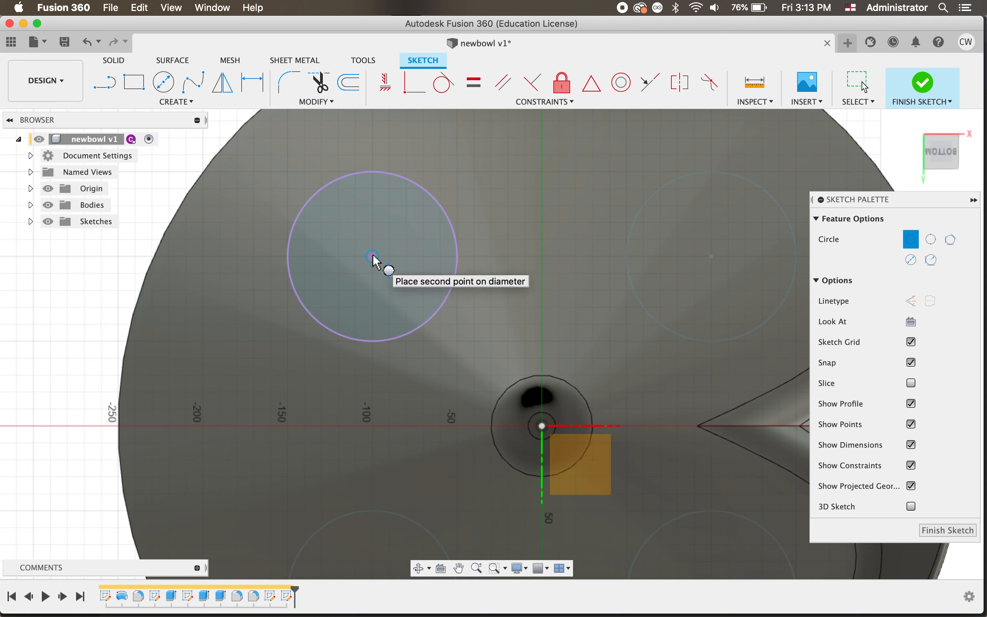
click(316, 197)
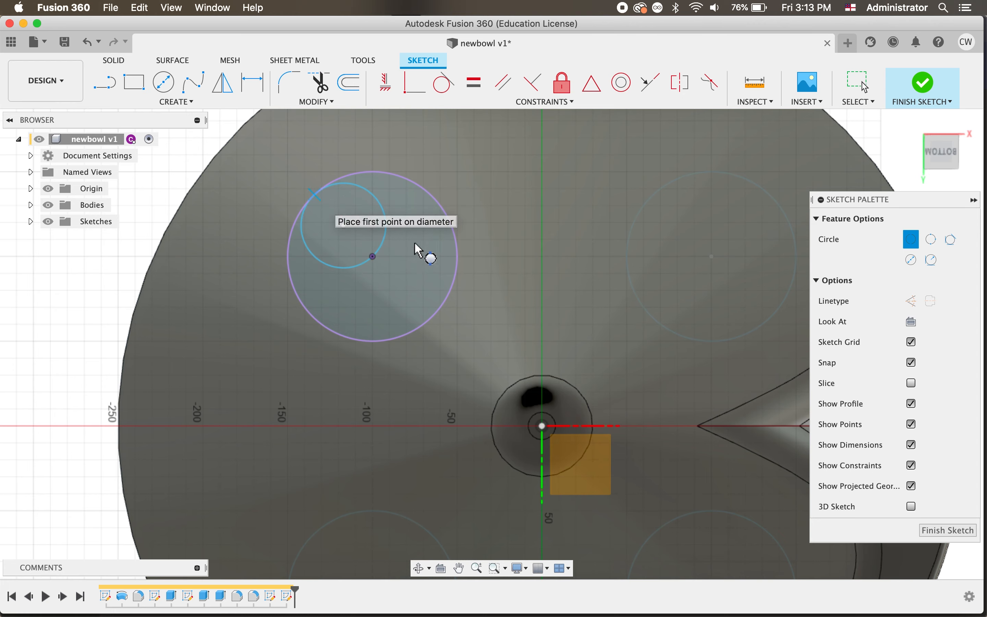
Step: Create a full circular pattern of the 25 mm radius circle around the origin with a quantity of 4, and finish the sketch
scroll(479, 302, down, 5)
shift+scroll(479, 302, up, 10)
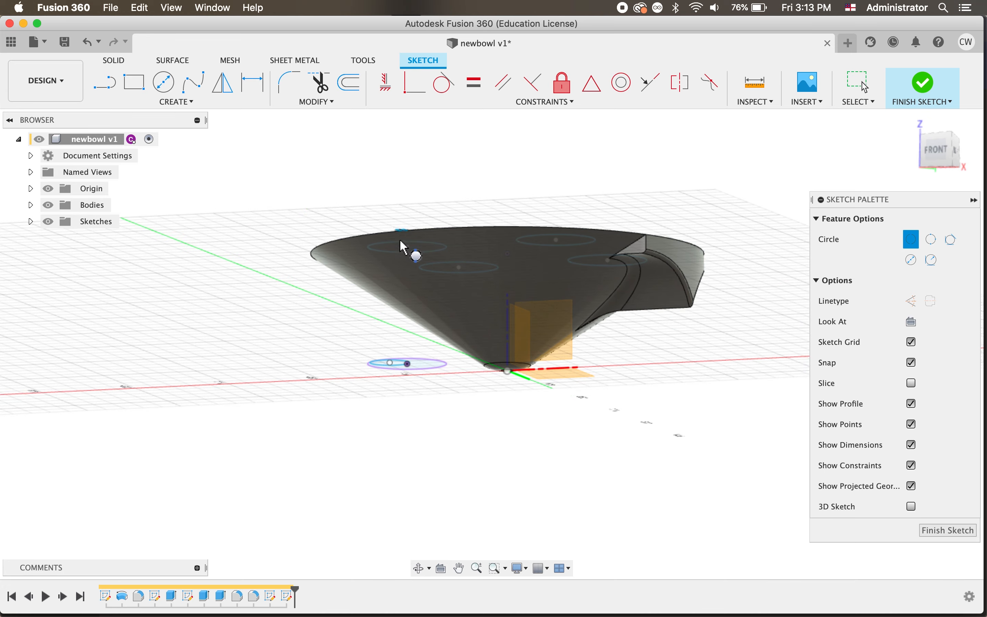
shift+middle_drag(457, 369, 924, 545)
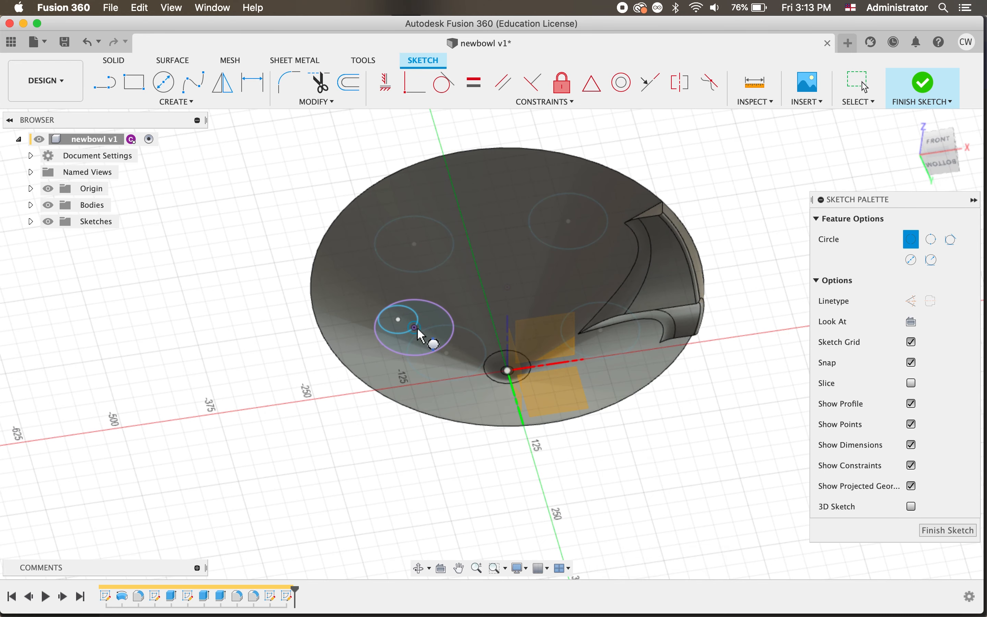
shift+scroll(422, 336, down, 5)
click(187, 102)
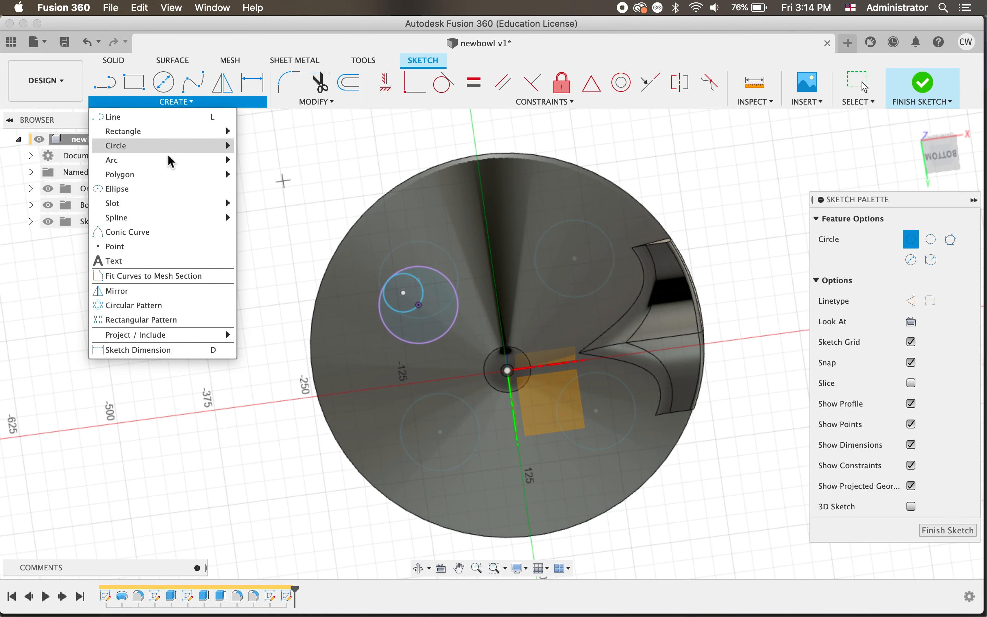
click(164, 312)
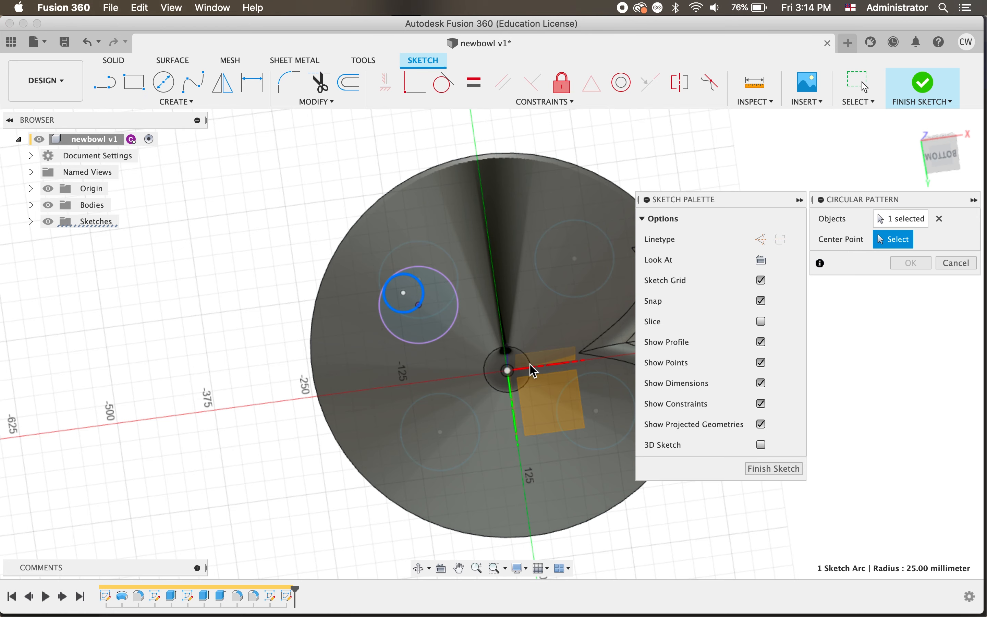
click(509, 371)
scroll(445, 424, right, 4)
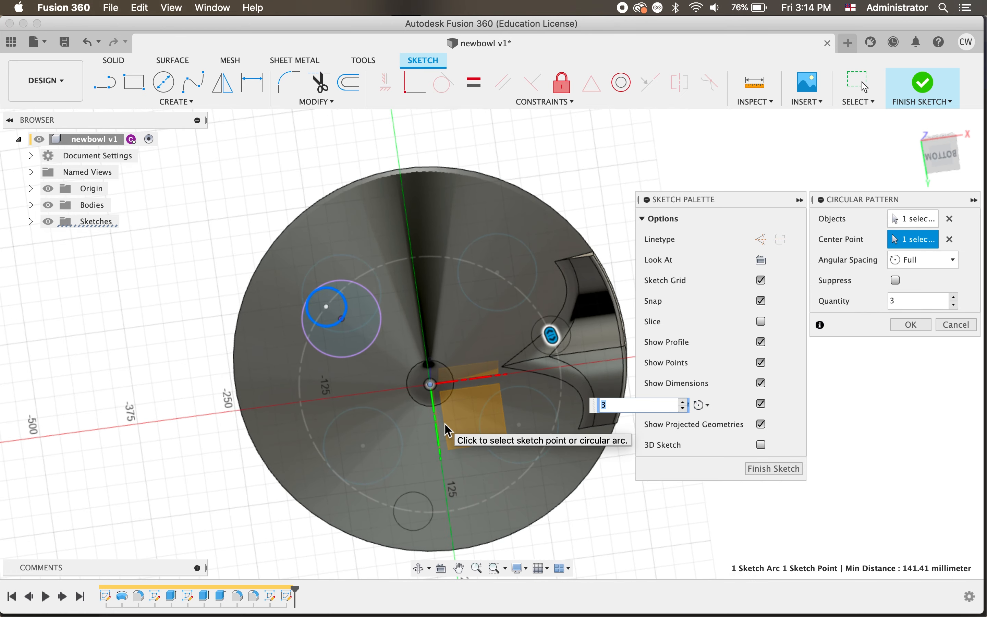
text(4)
key(Return)
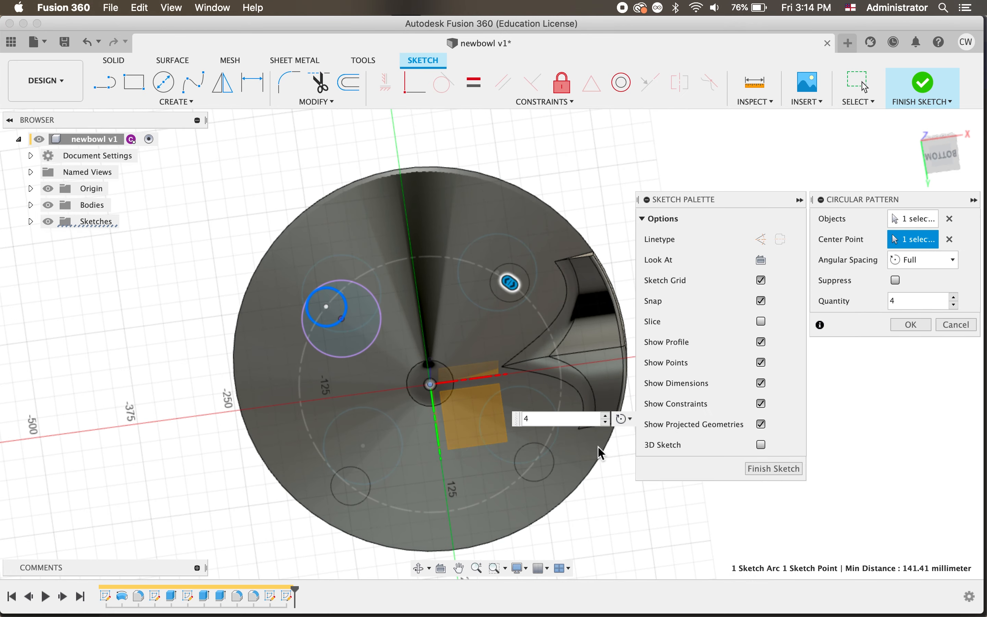
click(913, 329)
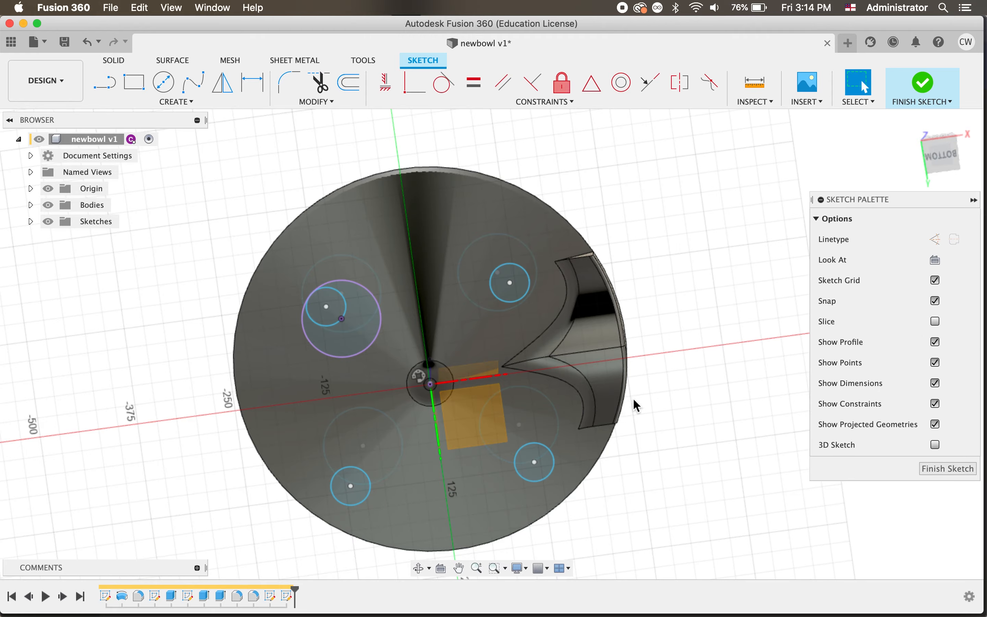
click(954, 470)
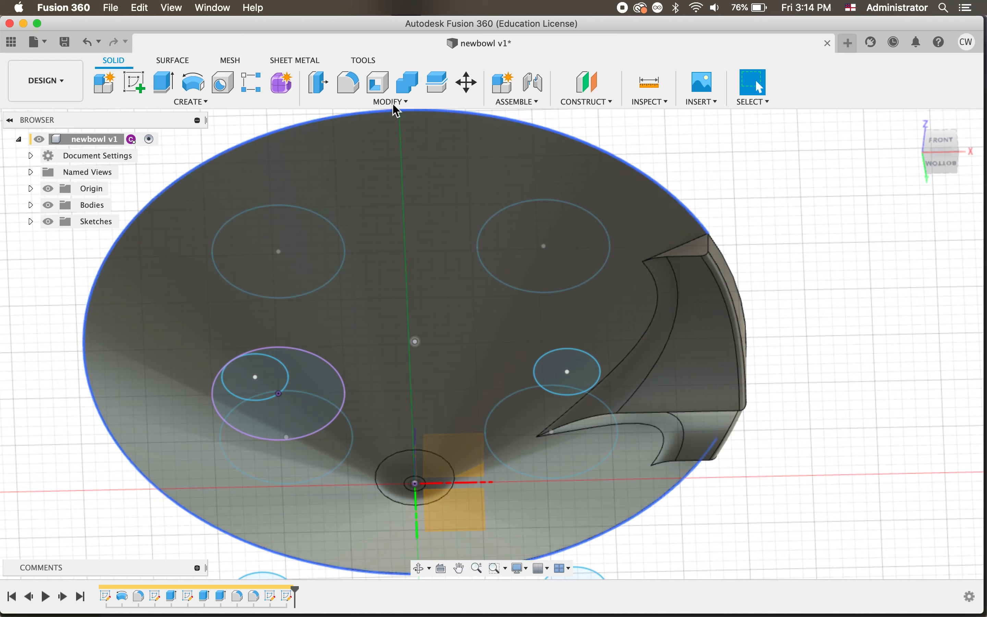
Step: Loft a tapered leg from the small base-plane circle to the larger circle above it on the top face, using the Join operation
click(392, 102)
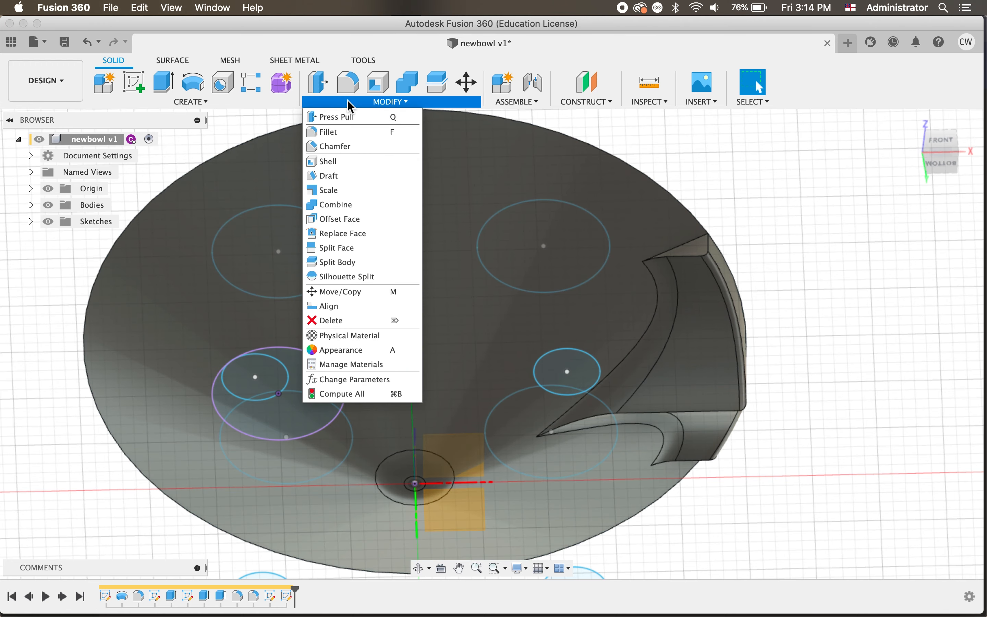
click(213, 100)
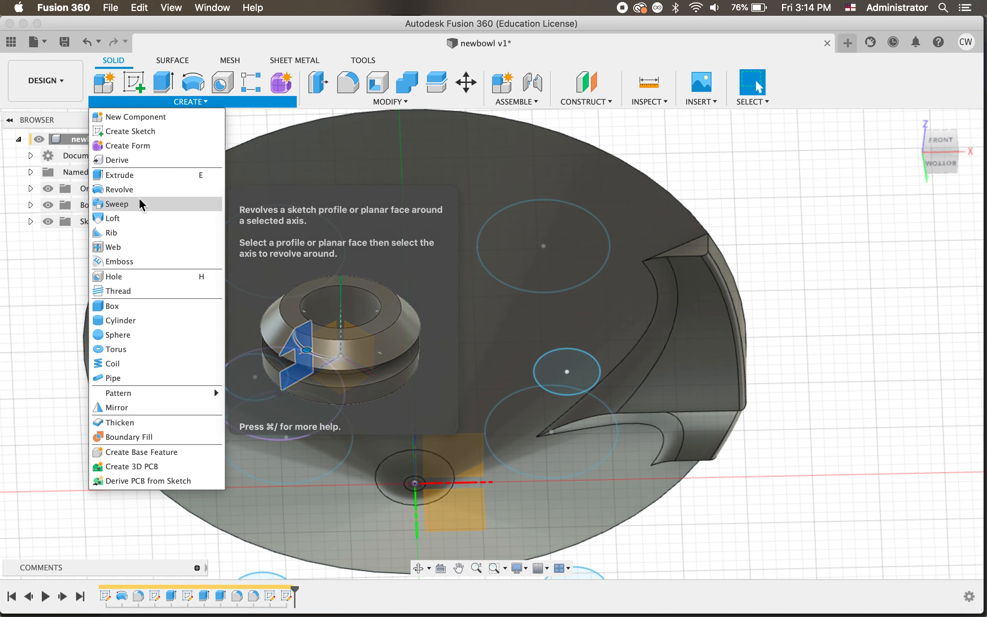
click(133, 218)
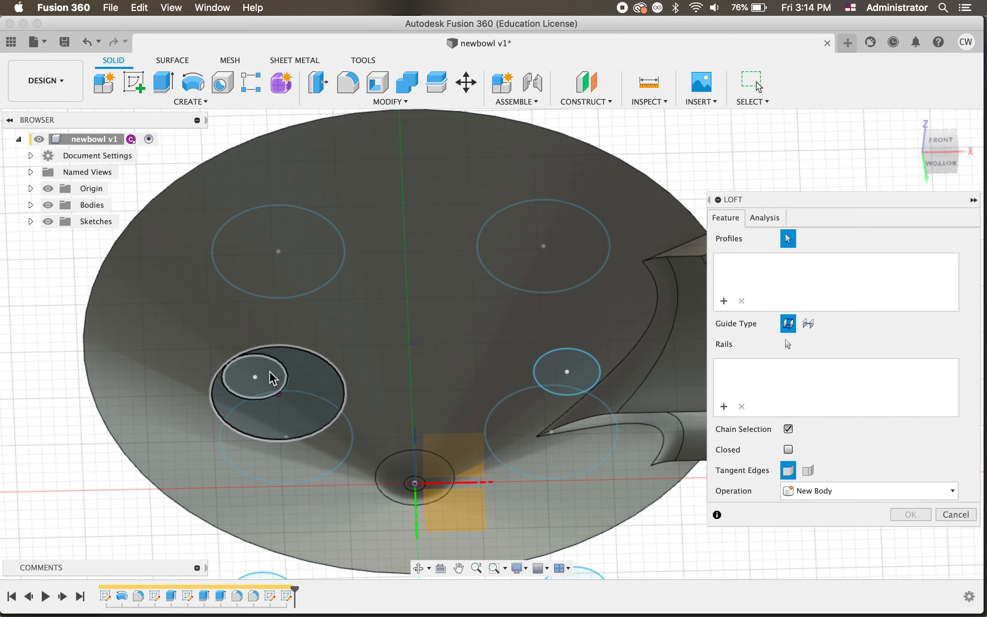
click(275, 379)
shift+middle_drag(297, 346, 322, 241)
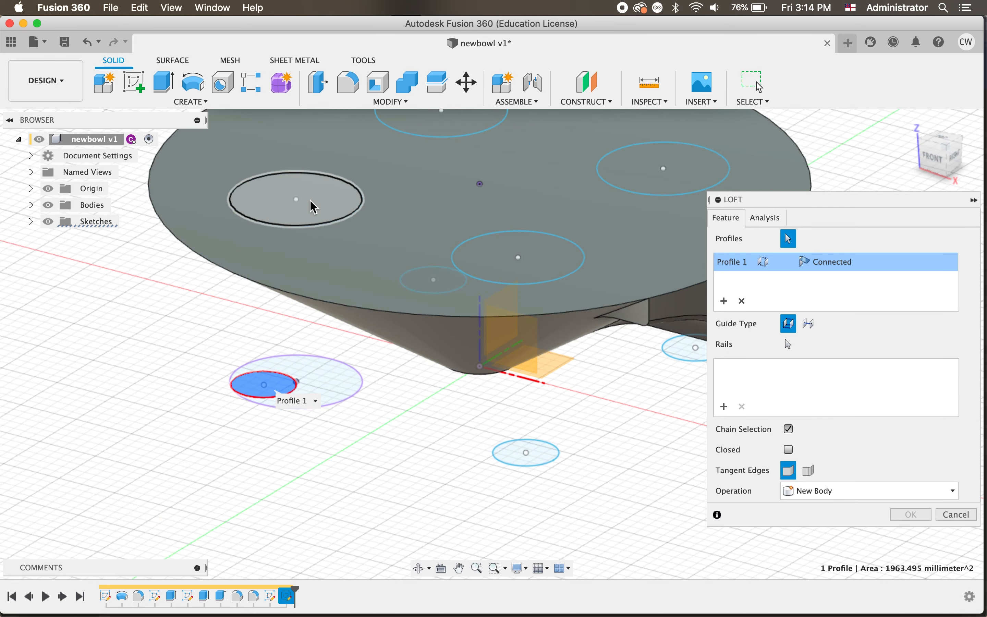
click(314, 208)
shift+middle_drag(403, 435, 639, 489)
click(848, 492)
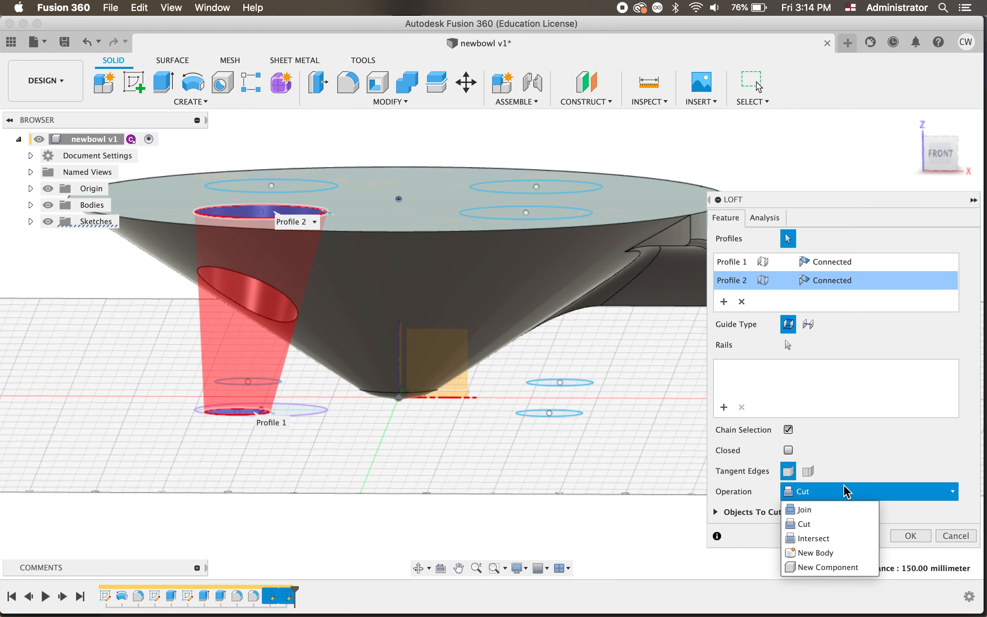
click(852, 510)
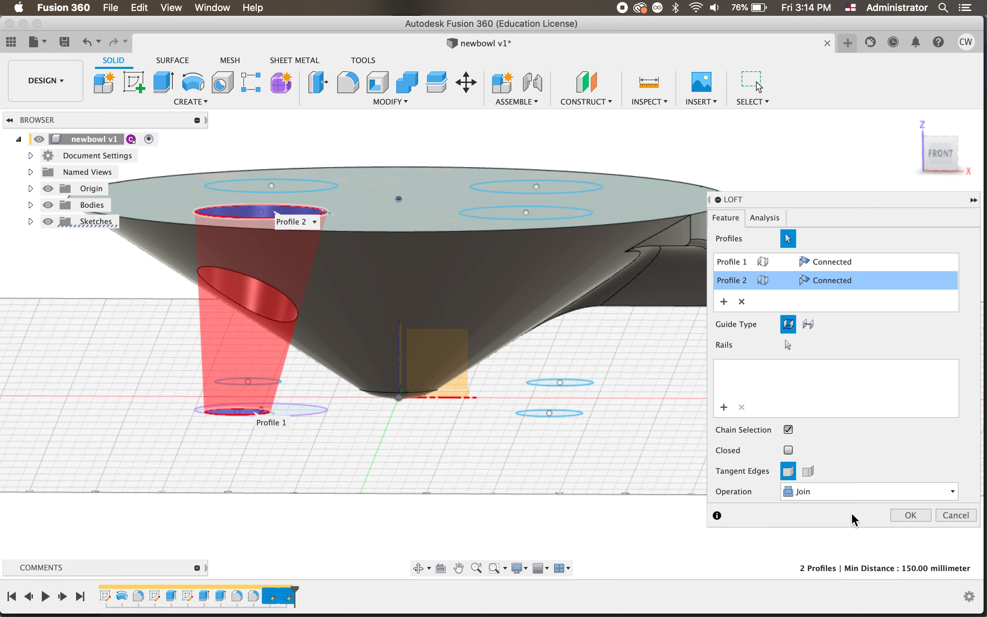
click(921, 520)
Step: Make Sketch5 and Sketch4 visible again so the remaining leg circles on the base plane and top face can be selected
shift+scroll(623, 469, down, 10)
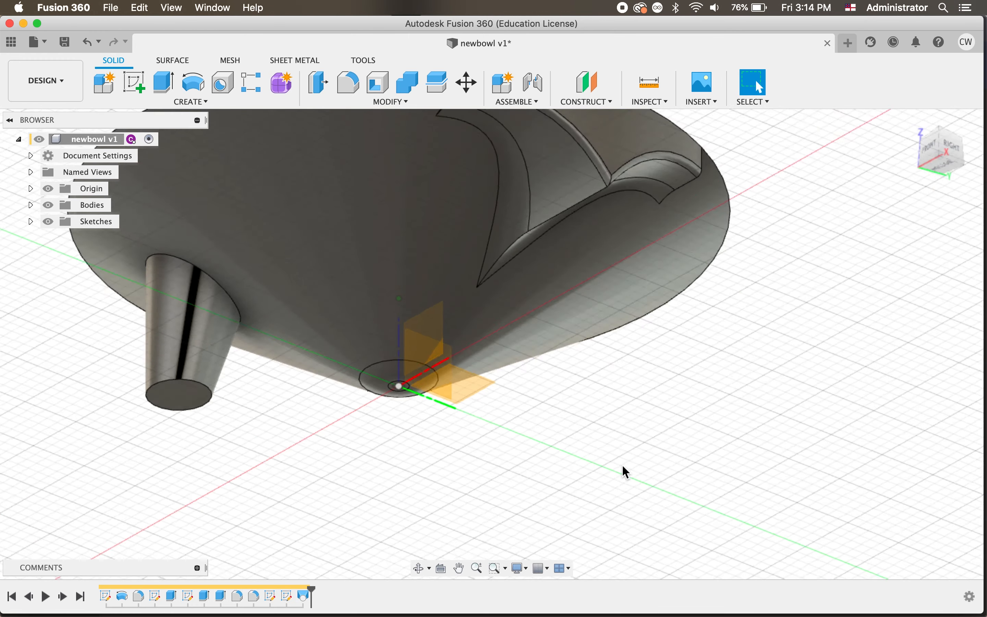
shift+scroll(622, 465, up, 10)
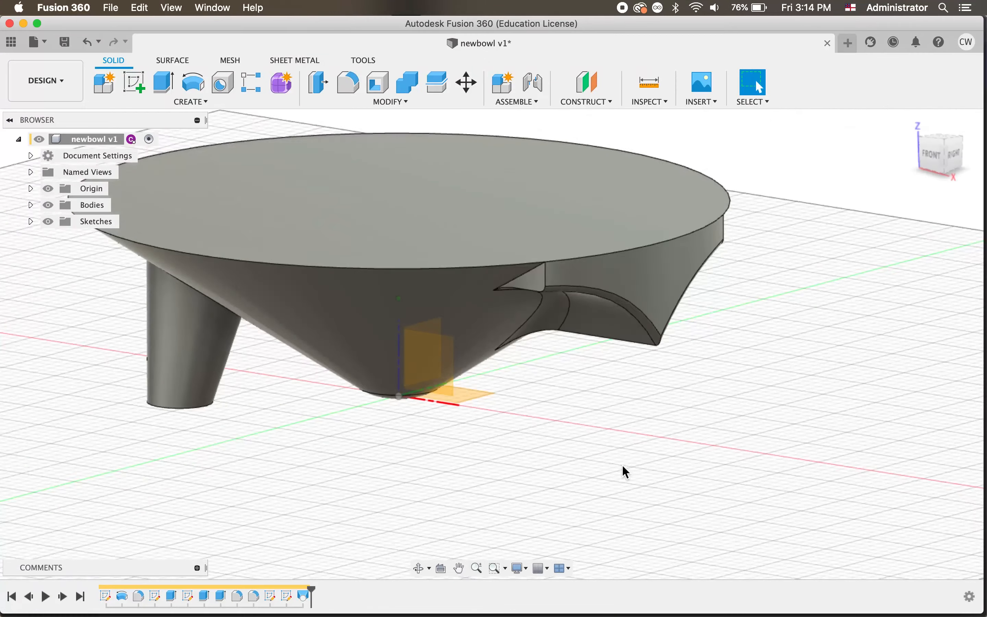
shift+scroll(622, 465, left, 5)
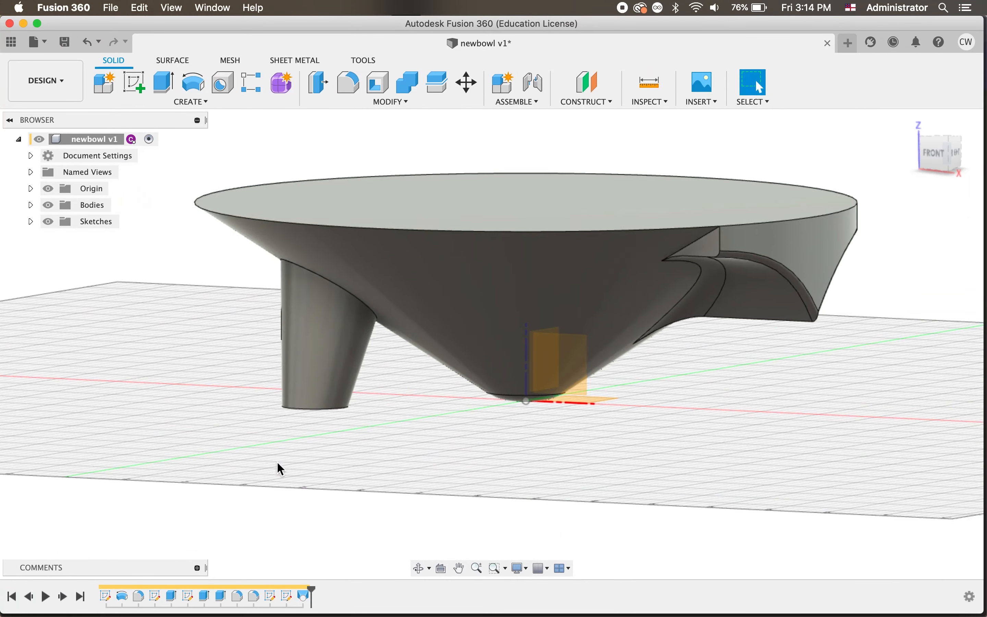
click(31, 205)
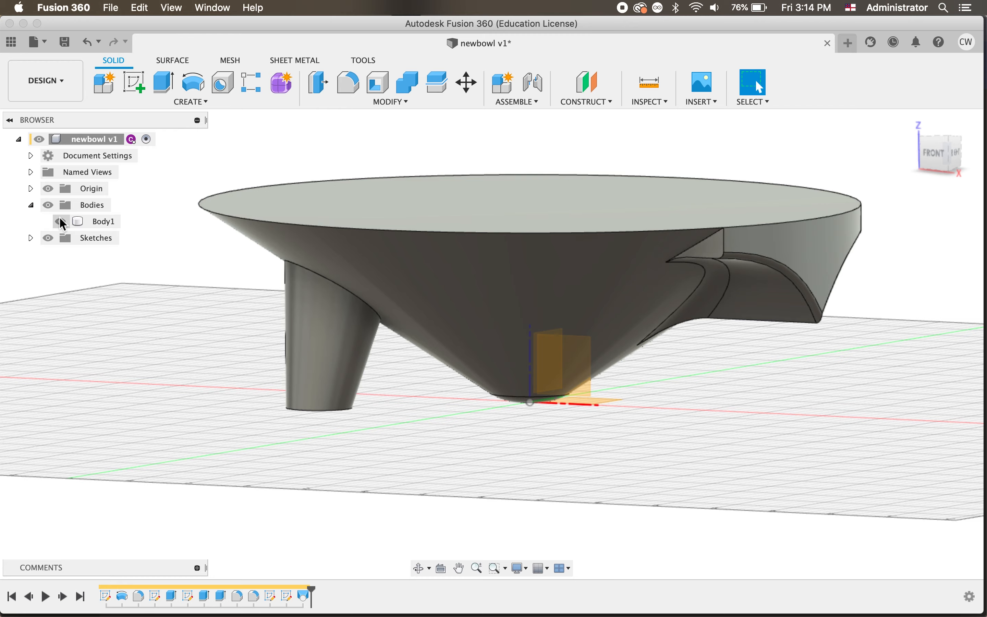
click(30, 238)
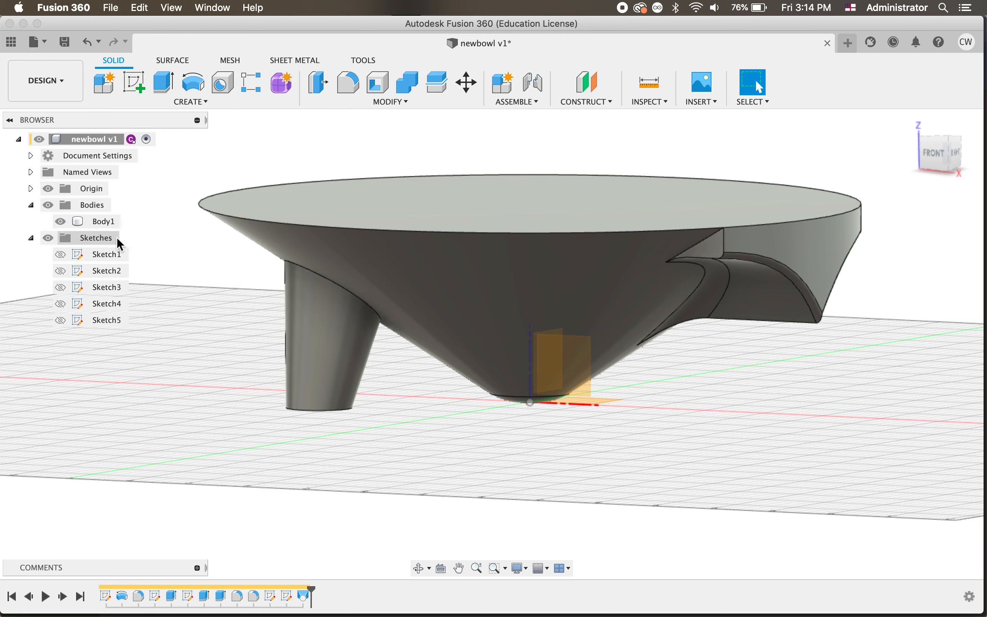
click(61, 321)
shift+scroll(261, 451, down, 5)
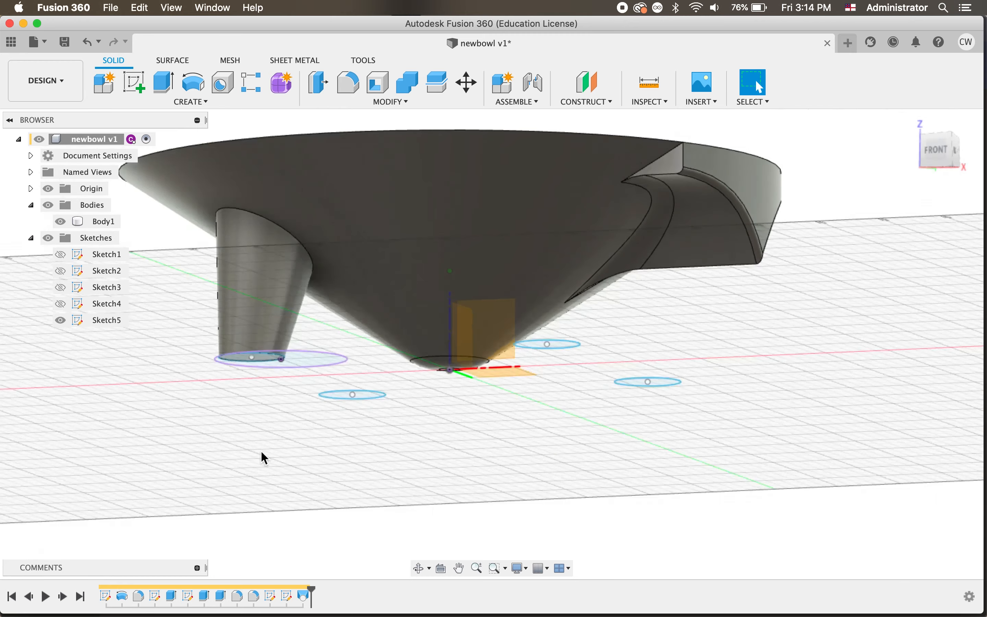
shift+scroll(261, 450, up, 10)
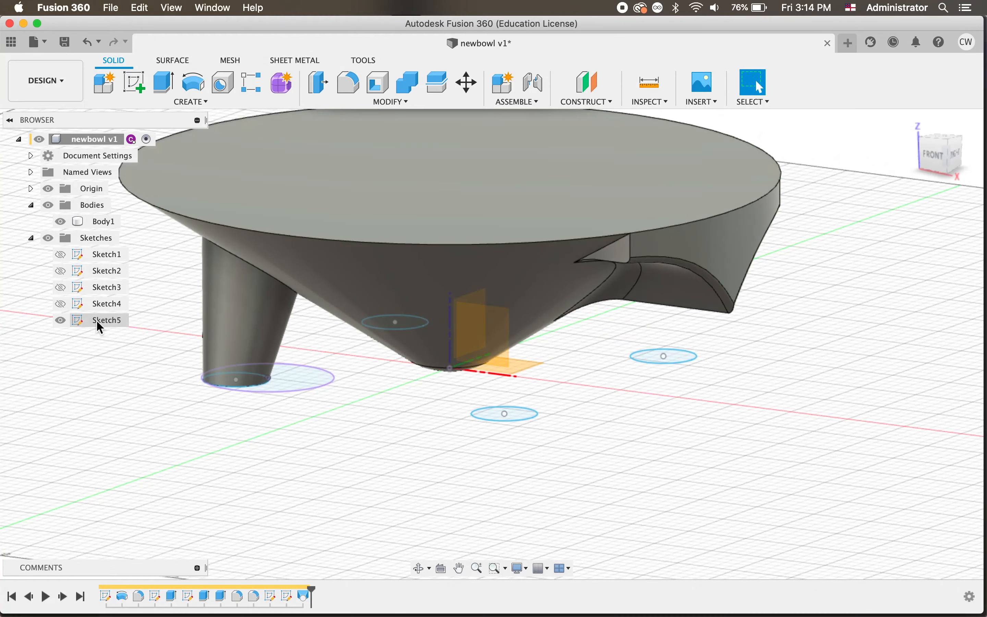
click(61, 304)
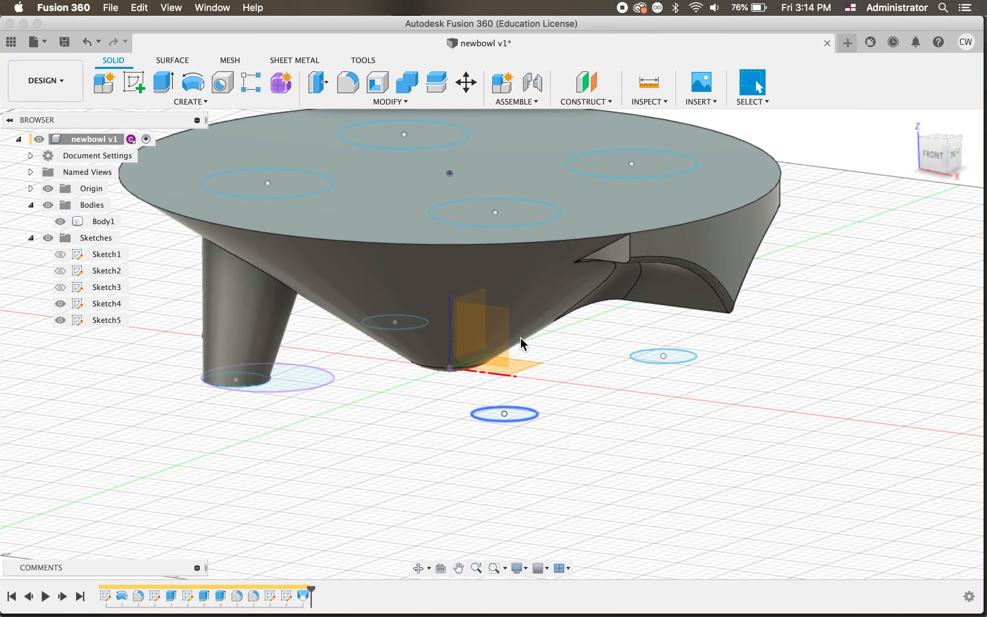
Step: Loft a second tapered leg on the front side of the bracket, from the base-plane circle to the larger top-face circle, using the Join operation
scroll(354, 355, up, 3)
click(195, 107)
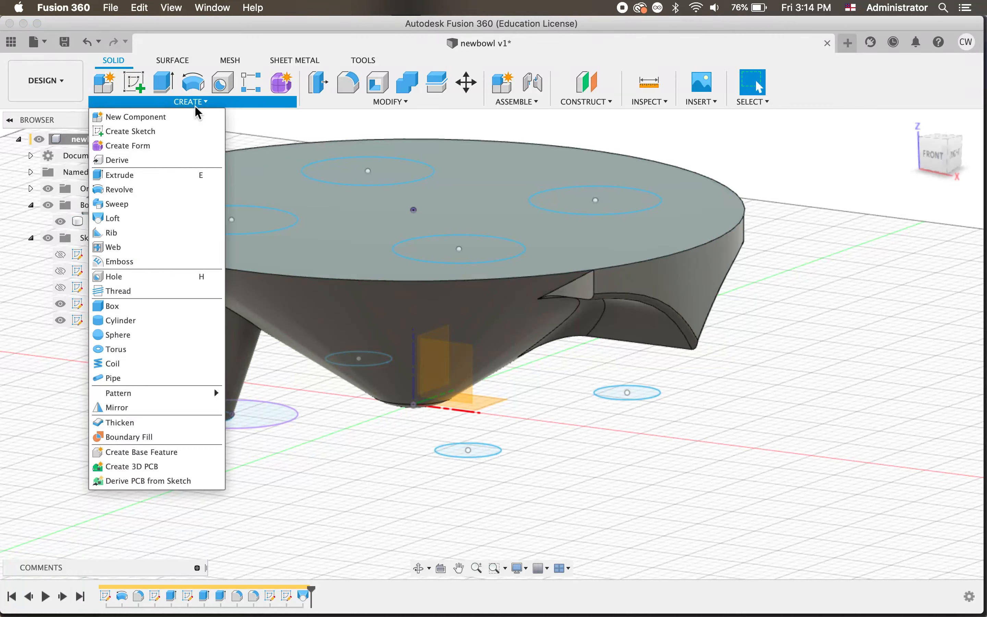
click(177, 217)
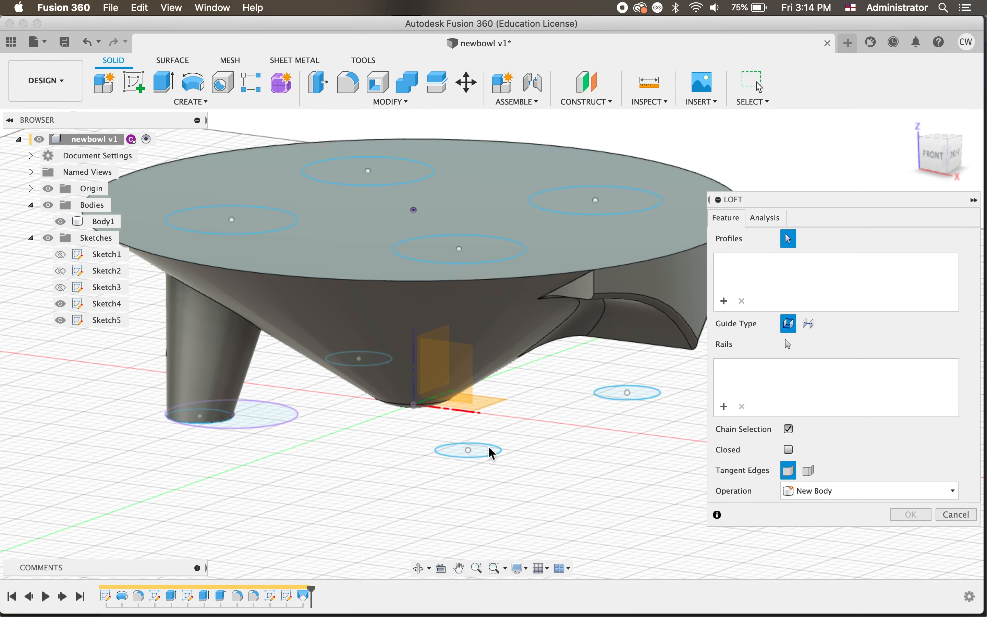
click(493, 453)
click(470, 260)
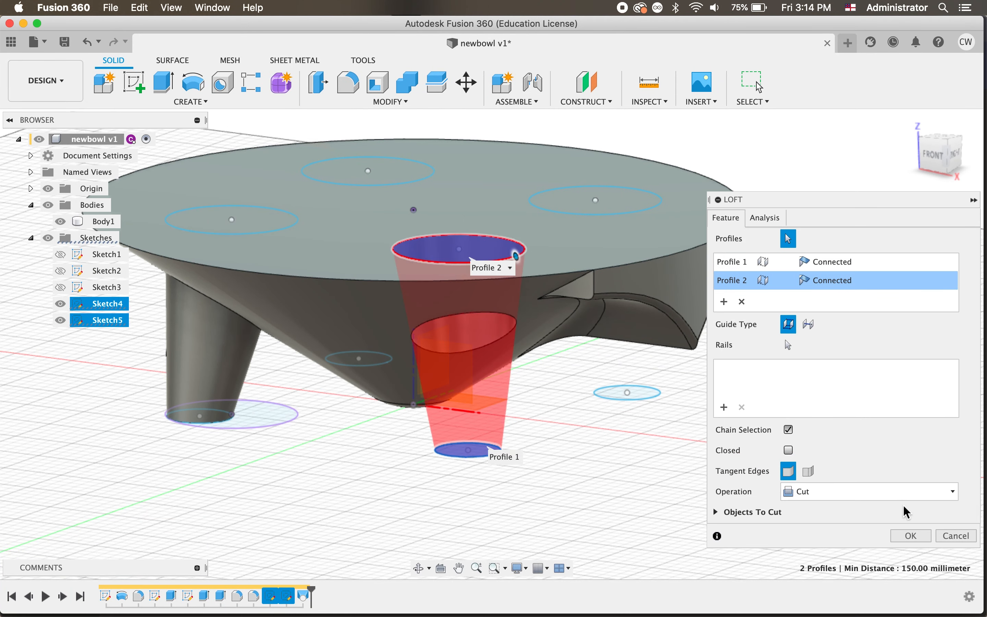
click(909, 494)
click(846, 517)
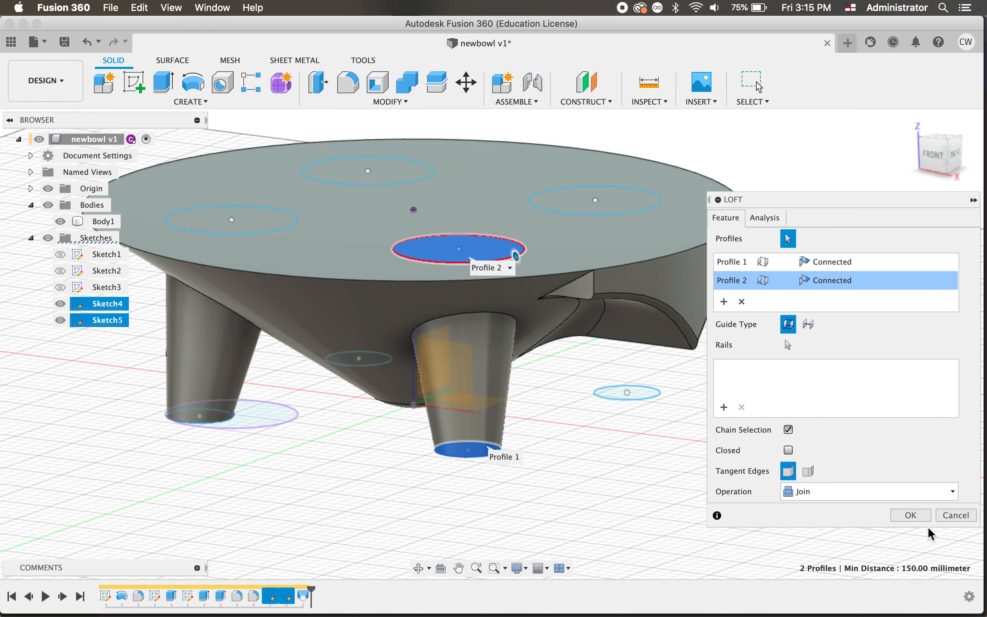
key(Return)
Step: Loft the third tapered leg on the bracket's other side, from its base-plane circle to the matching top-face circle, using the Join operation
shift+scroll(590, 454, down, 10)
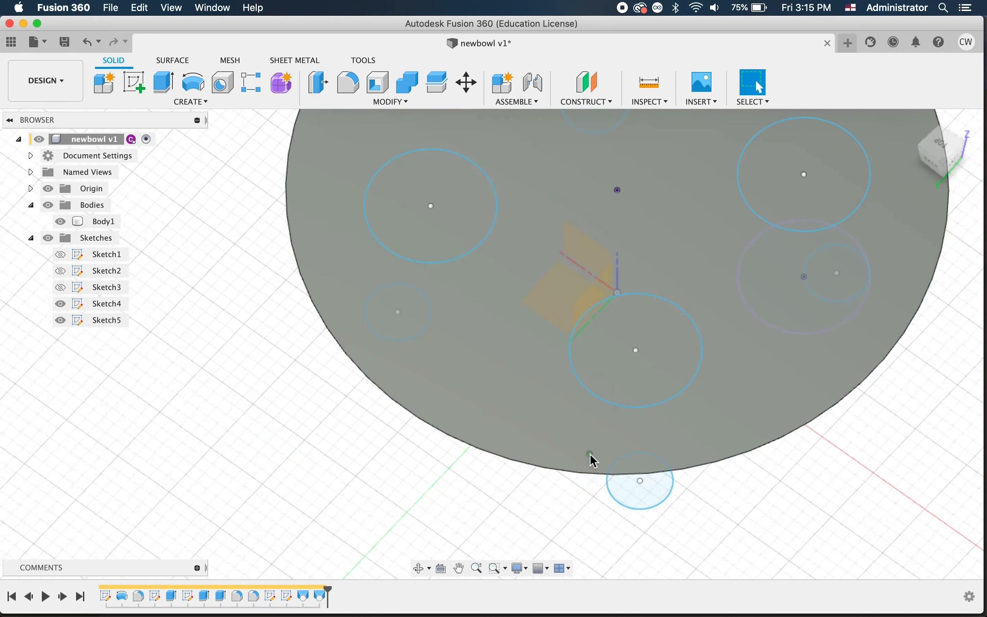
shift+scroll(590, 454, down, 10)
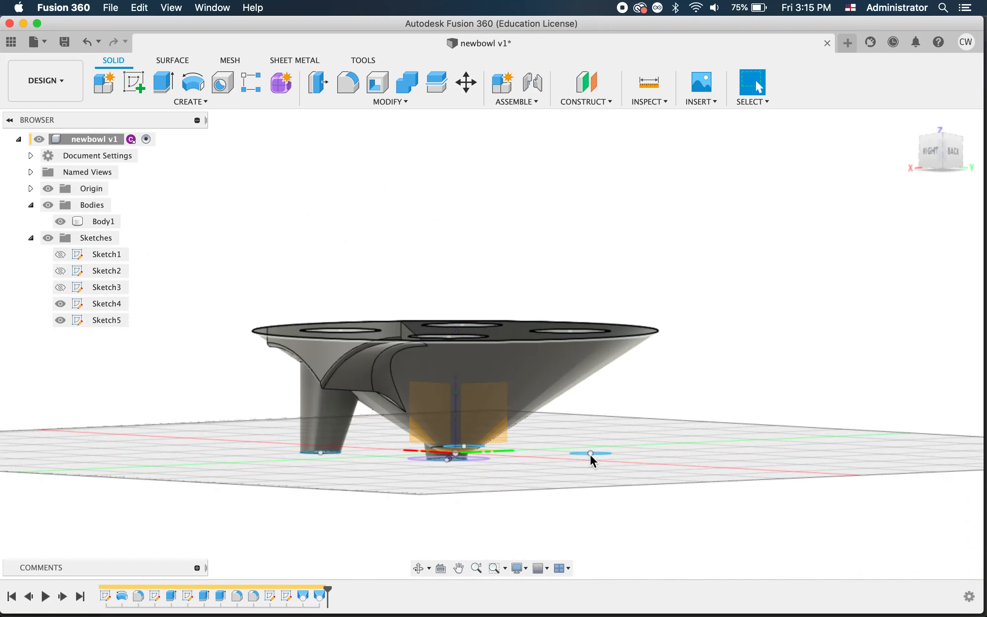
click(149, 103)
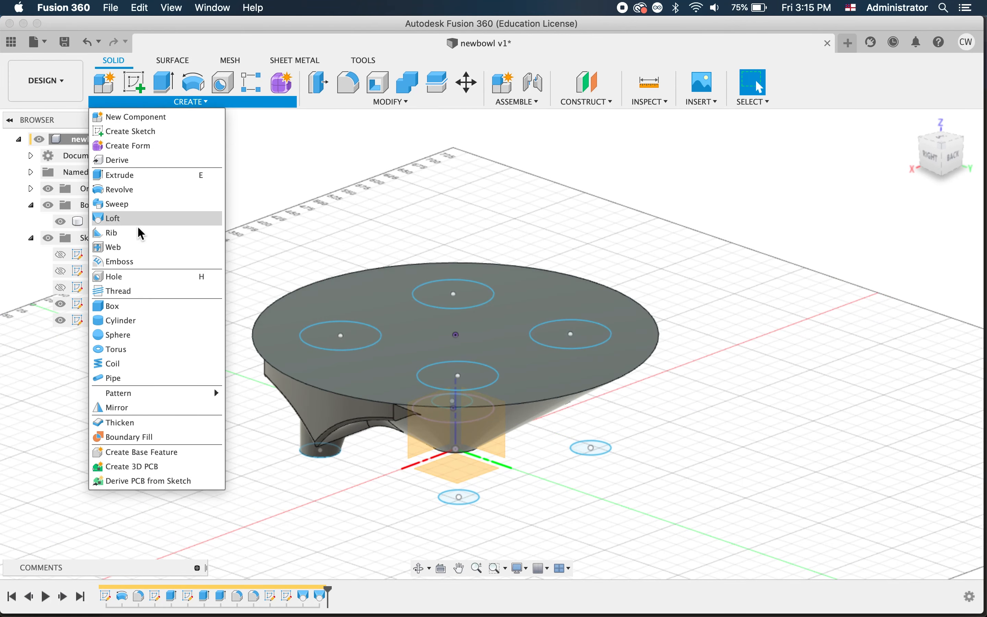
click(141, 219)
click(473, 506)
click(480, 373)
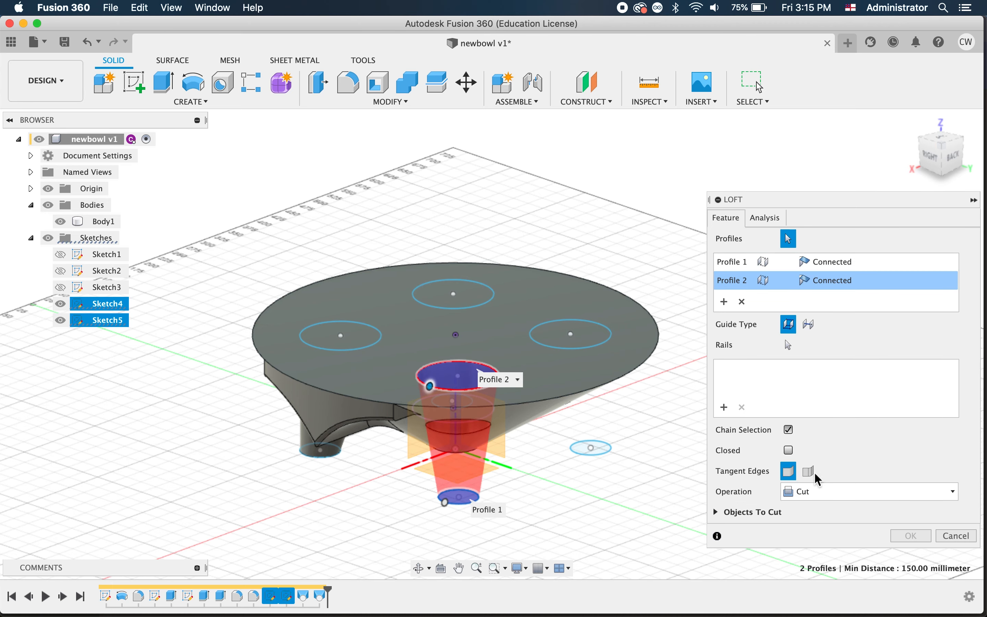
click(857, 499)
click(859, 515)
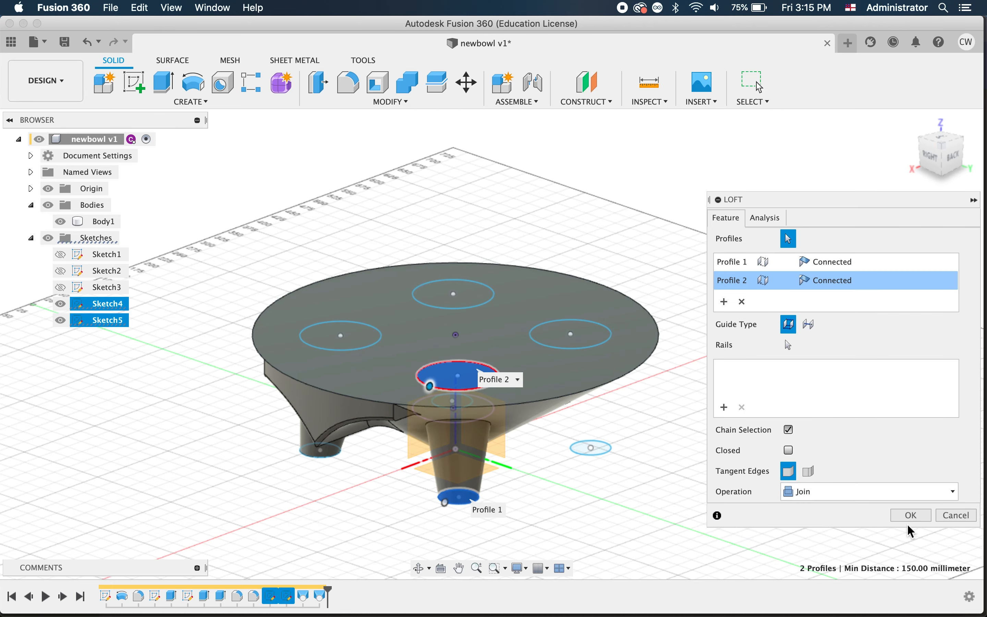
click(911, 536)
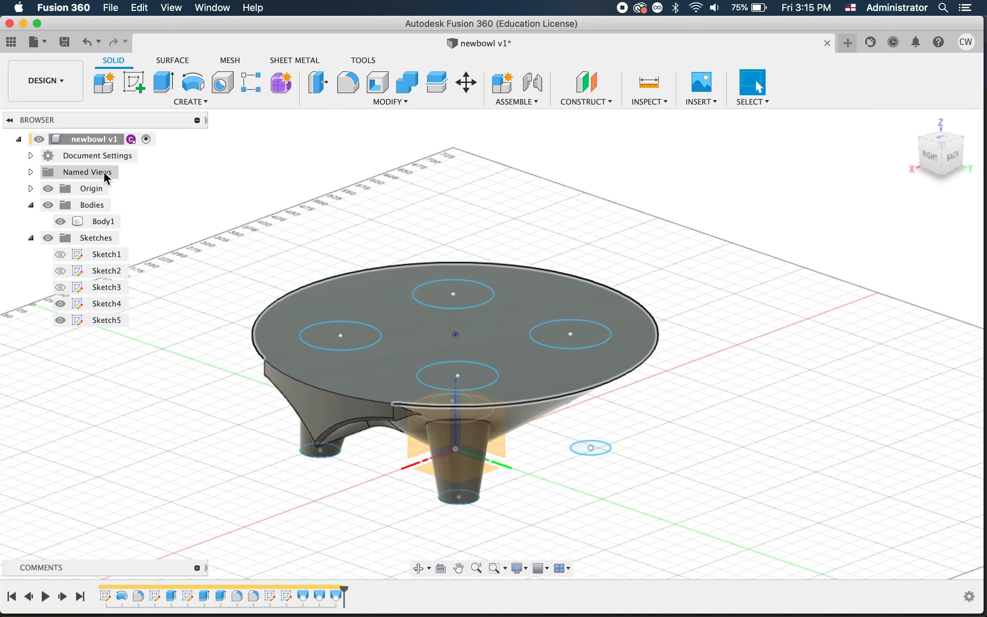
Step: Loft the fourth tapered leg between the last unused base-plane circle and its top-face circle, using the Join operation
click(175, 107)
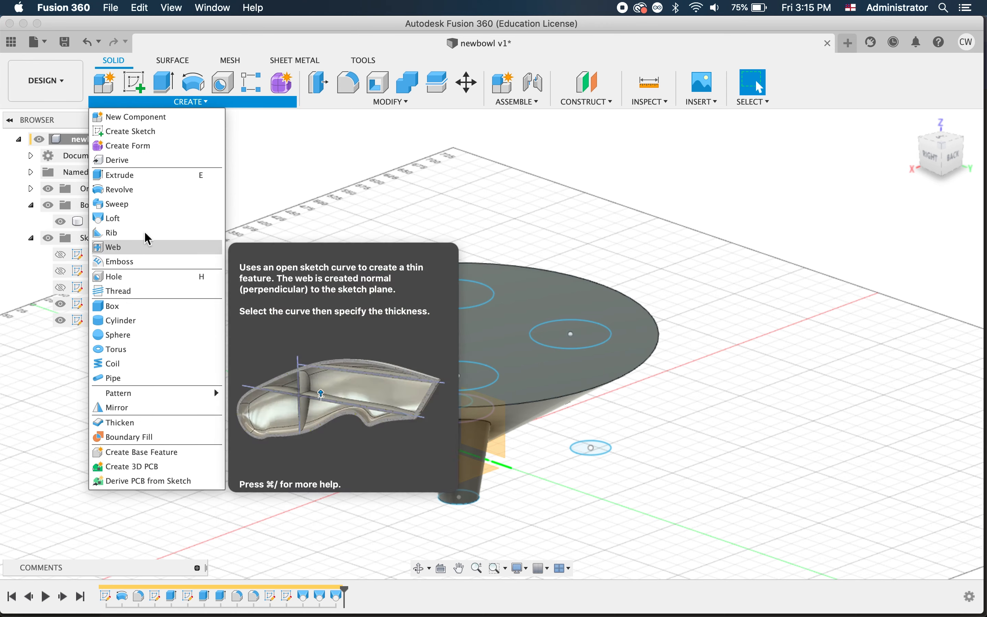
click(143, 219)
click(601, 453)
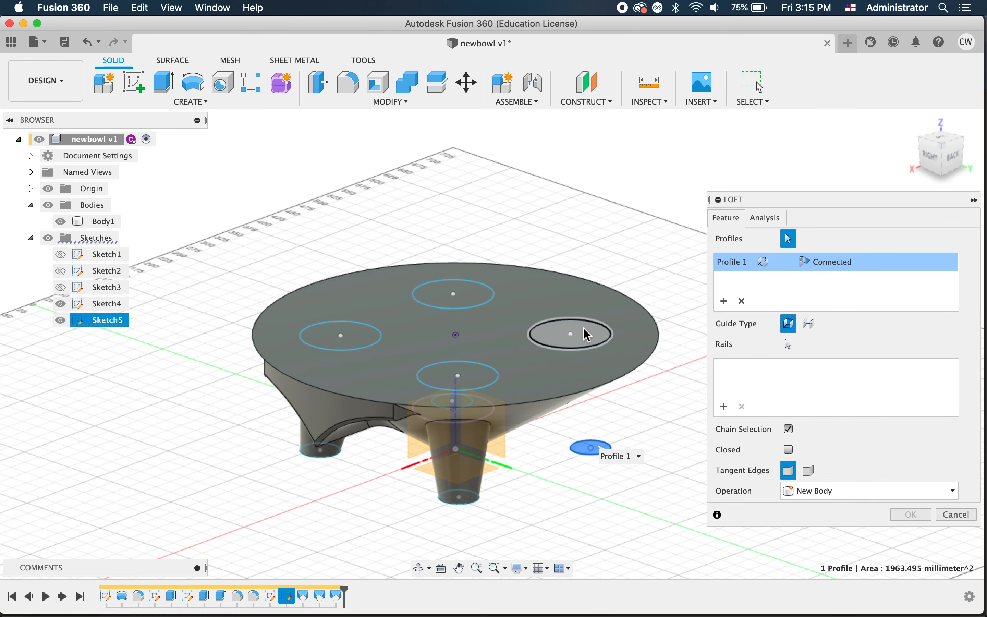
click(573, 335)
click(870, 501)
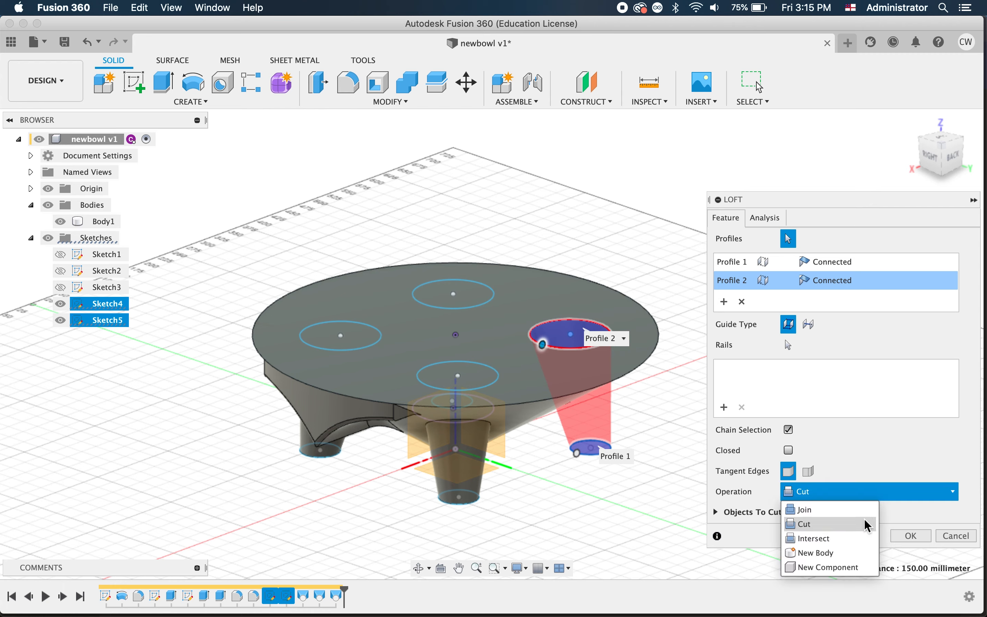
click(866, 515)
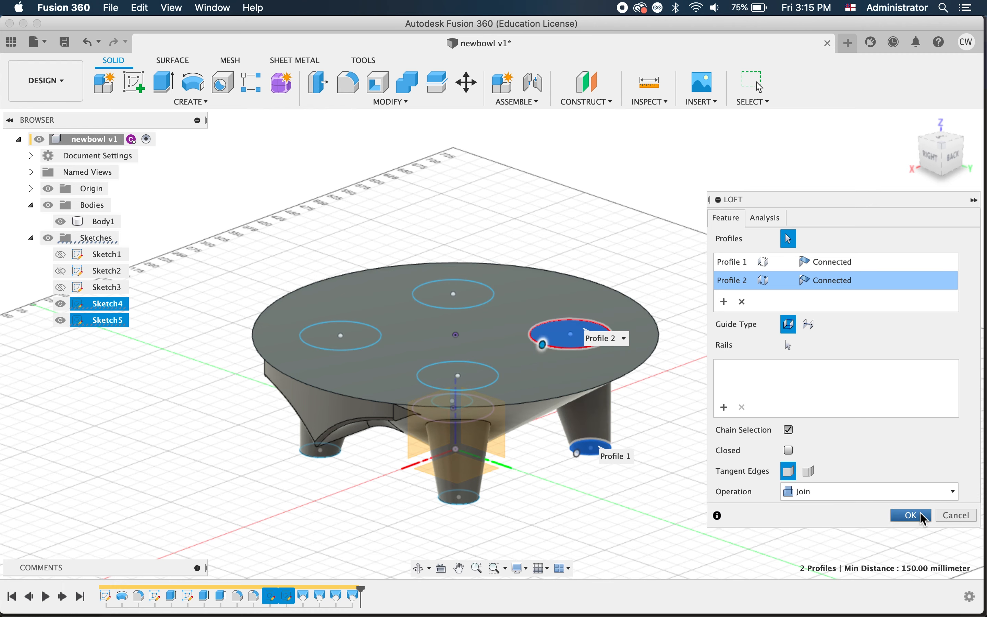
click(913, 516)
Step: Hide Sketch4 and Sketch5, and check the four finished legs from below and from the side
click(60, 303)
click(60, 320)
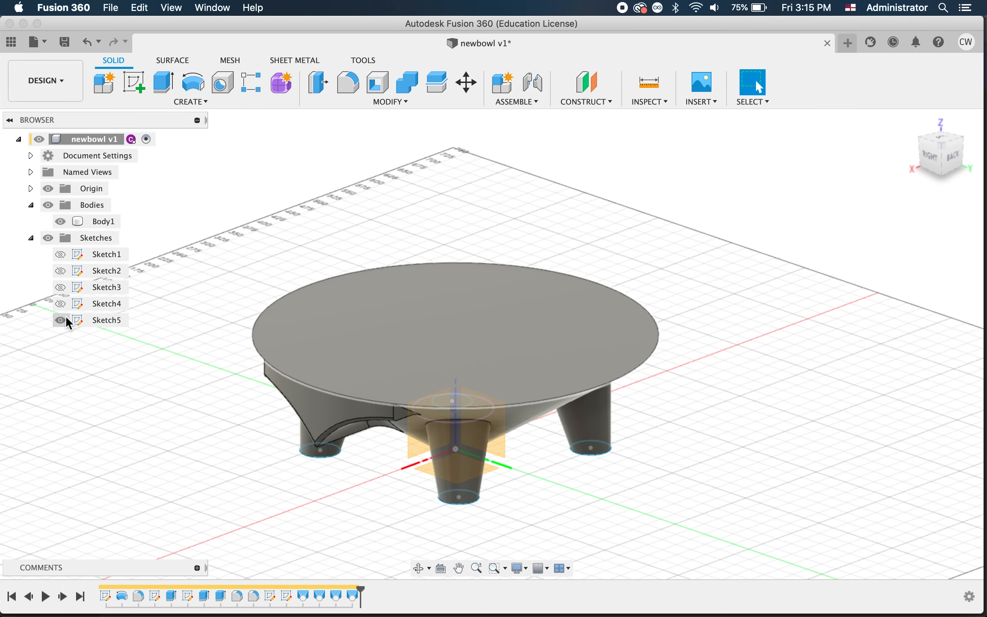
shift+scroll(143, 460, up, 5)
shift+scroll(143, 460, up, 3)
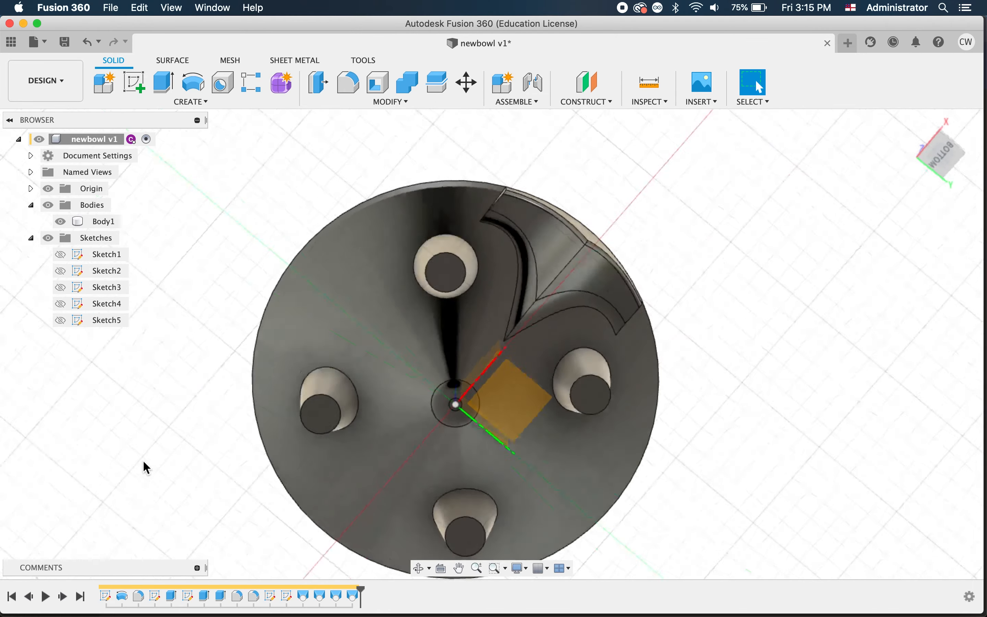
shift+scroll(143, 460, down, 8)
shift+scroll(143, 460, up, 5)
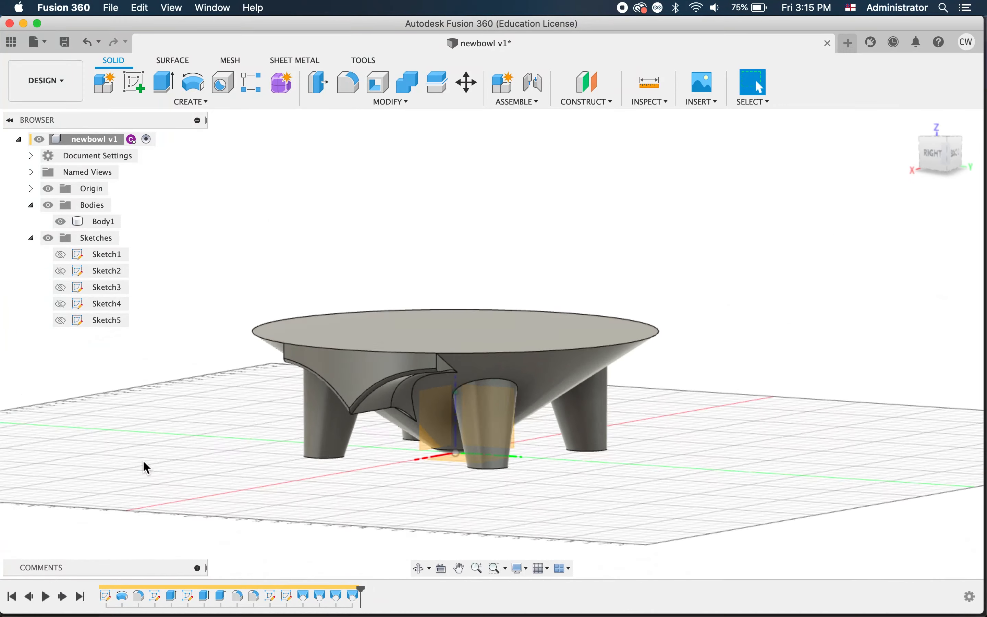
shift+scroll(143, 460, down, 6)
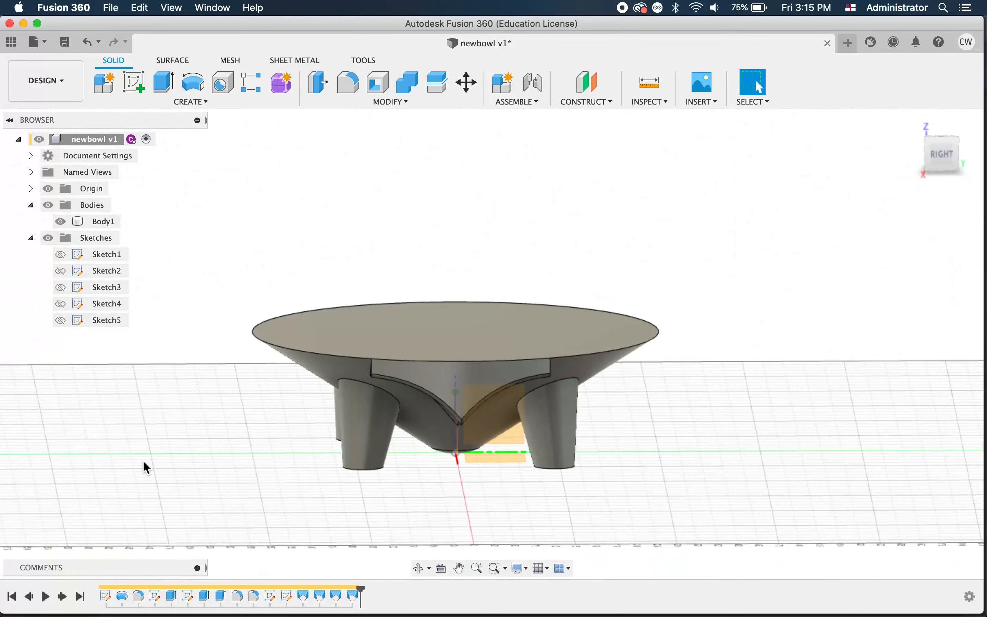
Step: Switch to the Brave browser to view the 7 gallon acacia wood kava bowl reference photo, and return to Fusion 360
key(ctrl+Up)
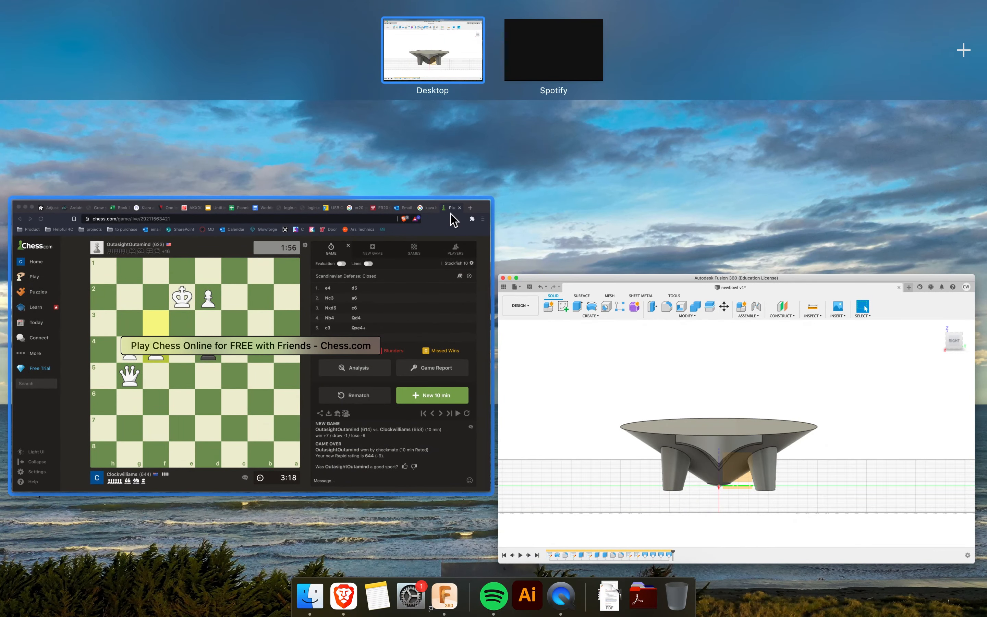
click(453, 220)
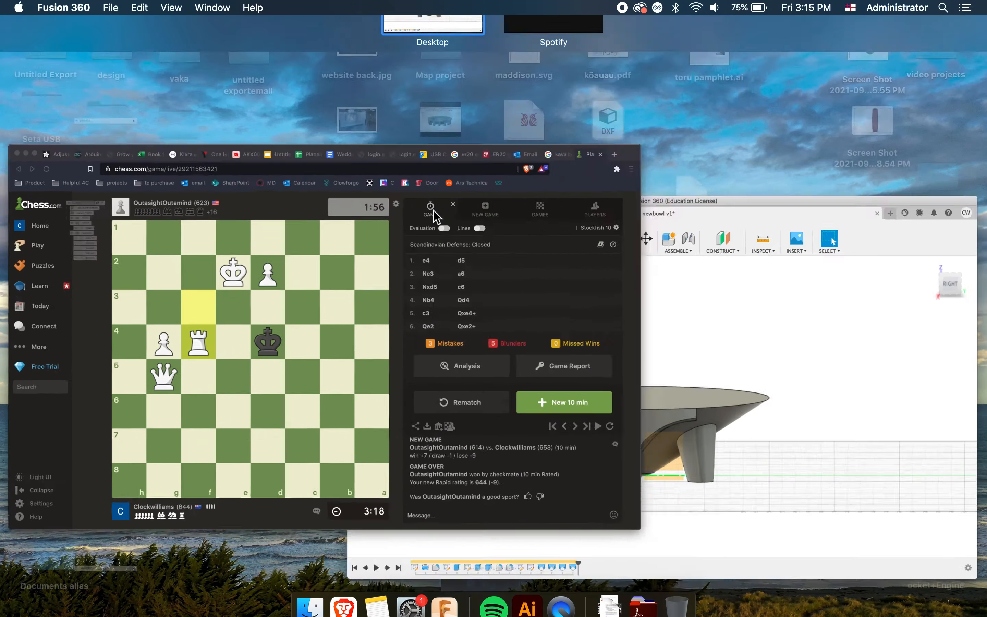
click(855, 31)
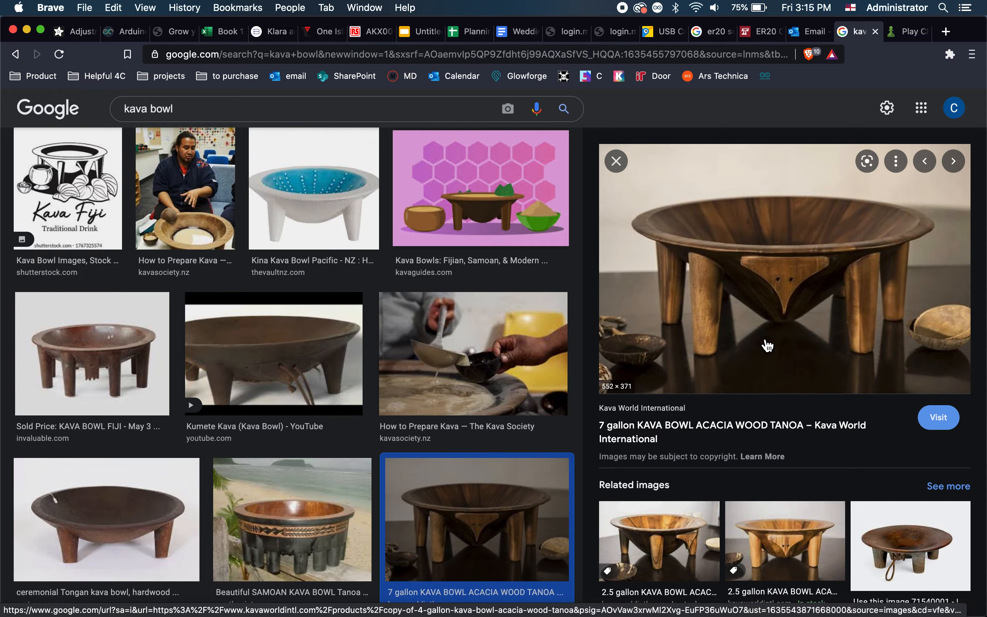
key(ctrl+Up)
click(705, 413)
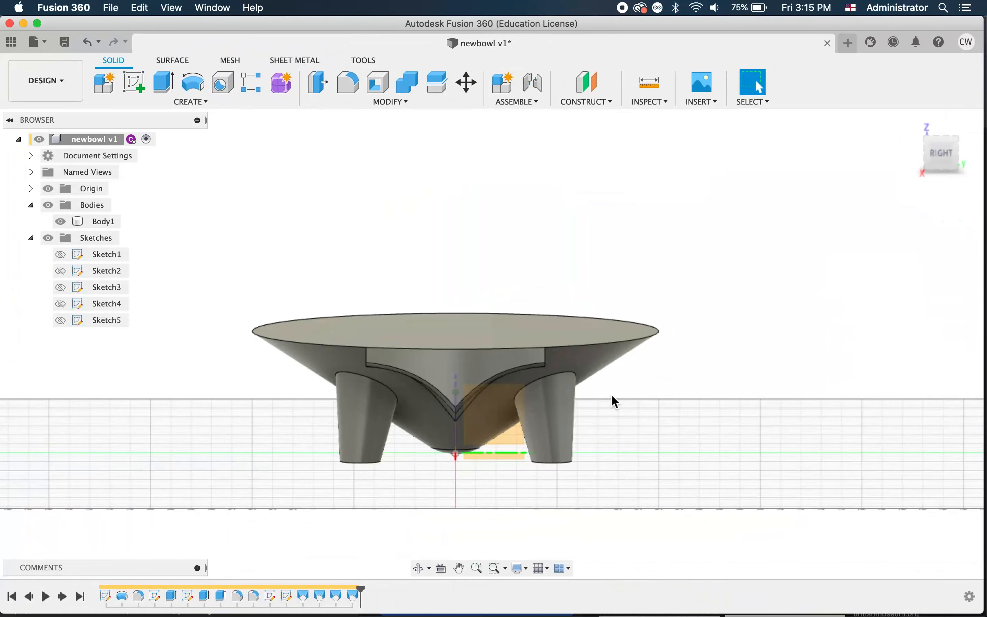
Step: Examine the legs' taper and spacing and the bracket's shape from the bowl's right side, above and below
shift+scroll(612, 395, down, 5)
shift+scroll(612, 395, up, 5)
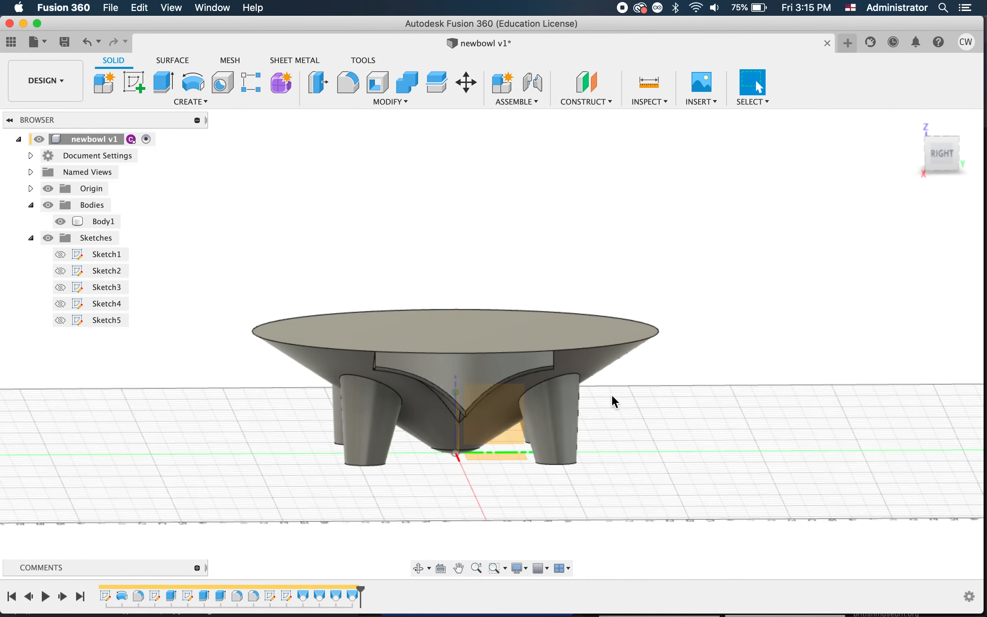
shift+scroll(612, 395, down, 3)
shift+scroll(612, 396, left, 3)
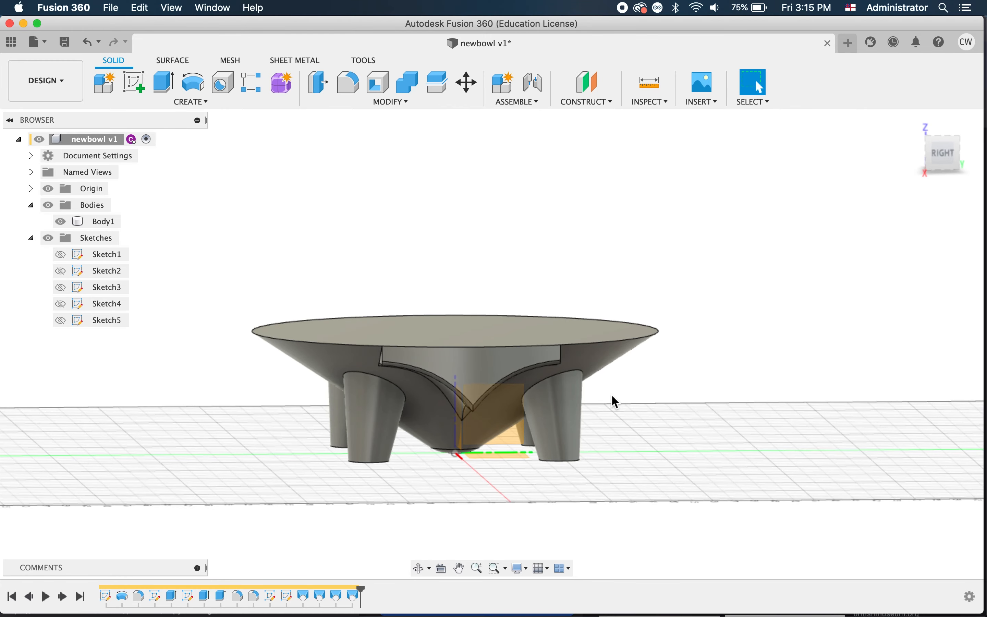
scroll(612, 396, down, 2)
scroll(612, 396, up, 3)
shift+scroll(612, 396, left, 5)
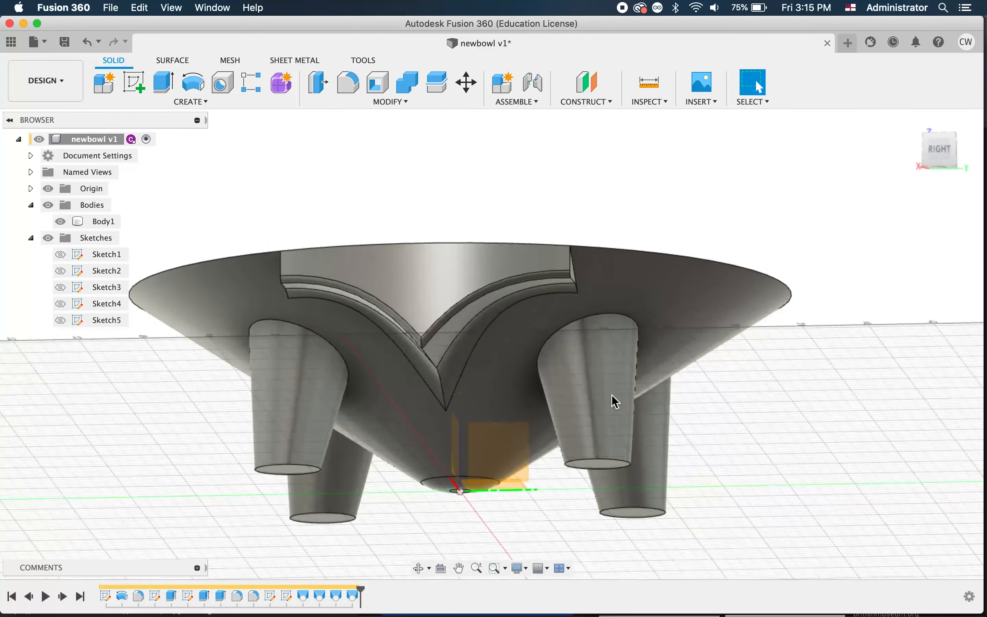
shift+scroll(612, 396, right, 5)
shift+scroll(616, 402, down, 3)
shift+scroll(616, 403, up, 3)
scroll(616, 402, down, 2)
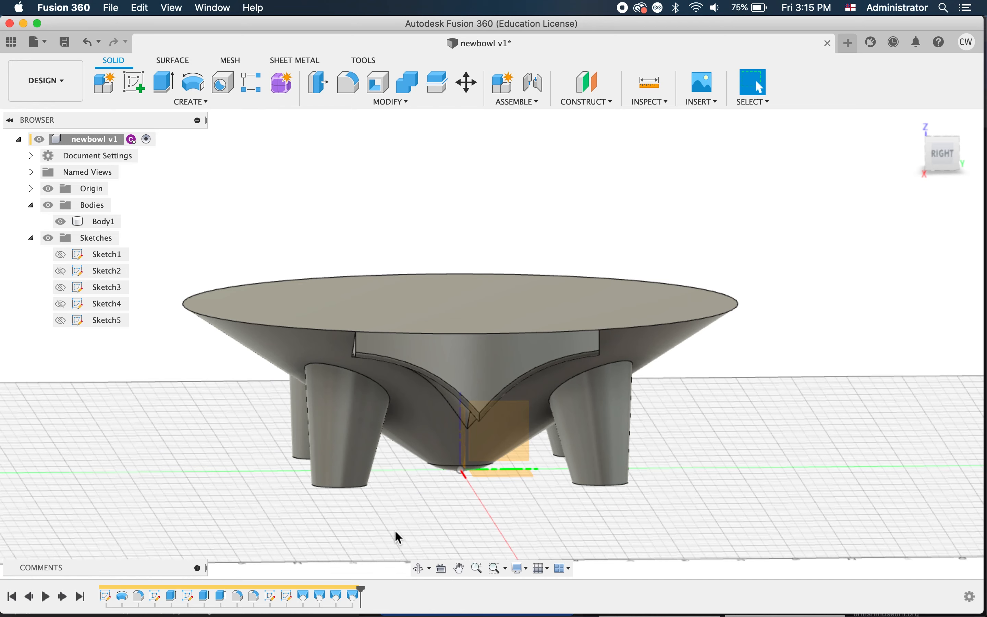
Step: Edit Sketch4 on the top face, move the patterned circles outward to a centre at X 120, Y 120 mm, and finish the sketch
click(276, 602)
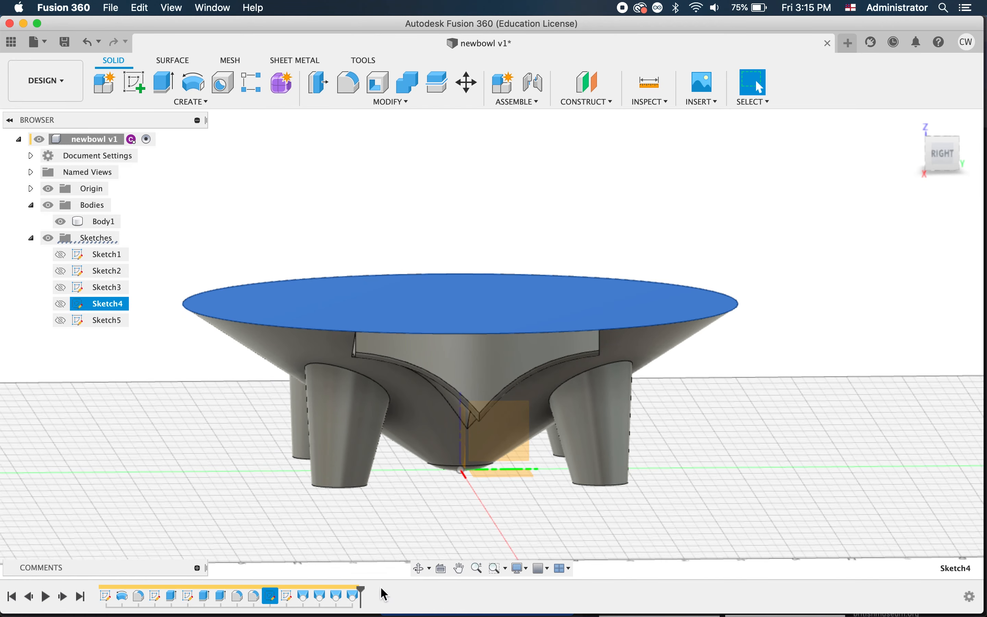
double_click(272, 602)
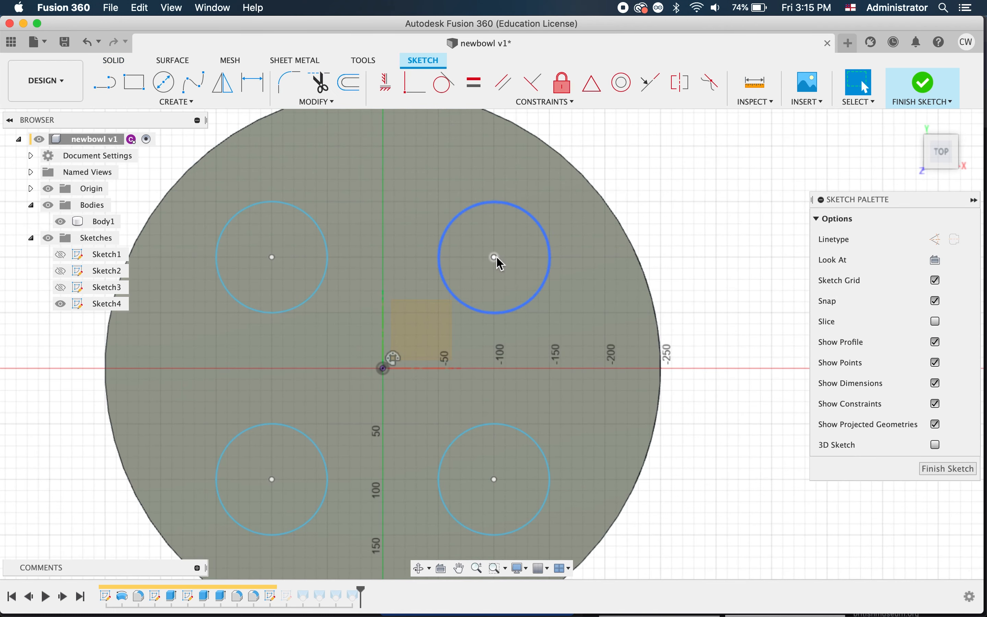
drag(506, 249, 520, 240)
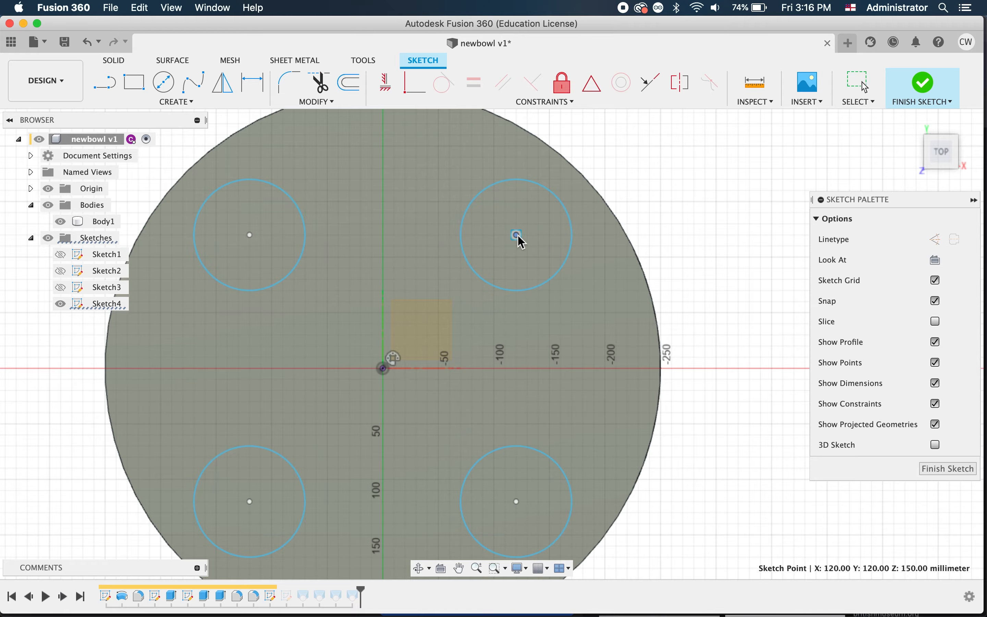
click(947, 469)
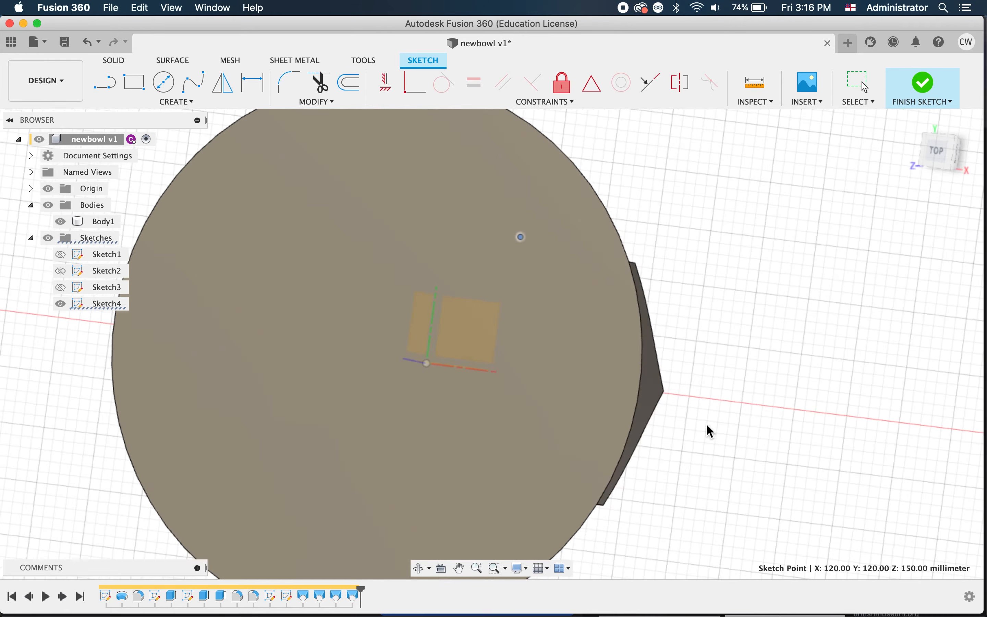
Step: Examine the updated legs from the side and from directly below, comparing their slant and placement around the bowl's underside
shift+scroll(707, 424, right, 5)
shift+scroll(707, 424, left, 4)
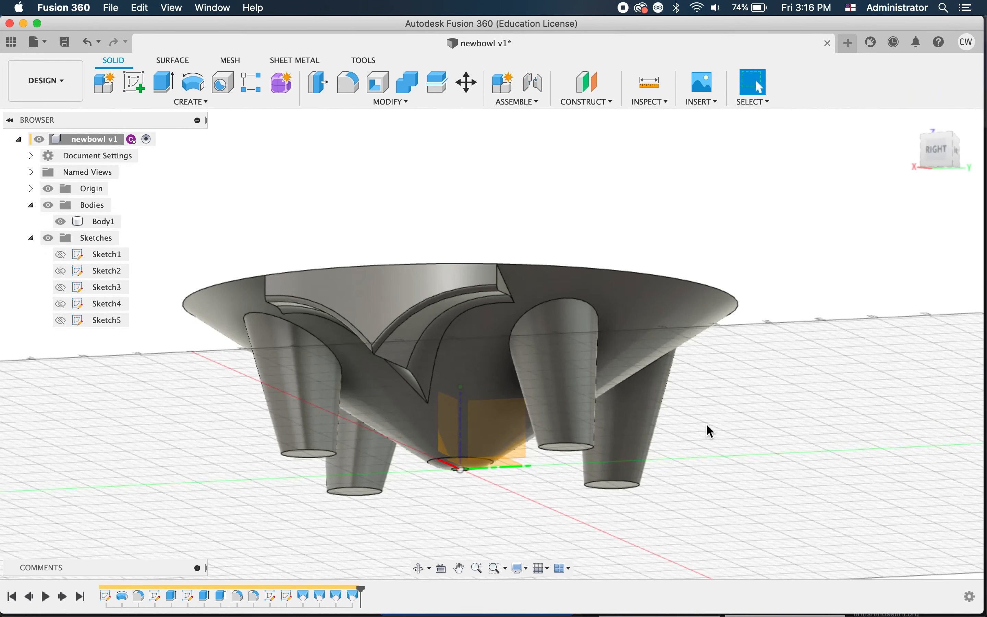
shift+scroll(707, 424, down, 8)
shift+scroll(706, 425, down, 10)
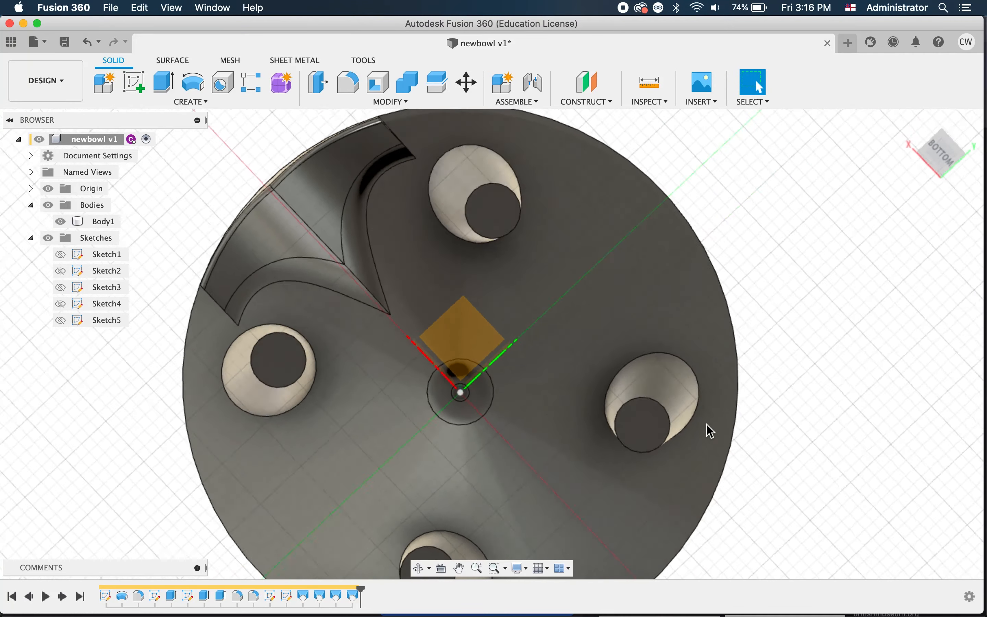
shift+scroll(707, 425, up, 4)
shift+scroll(707, 424, down, 4)
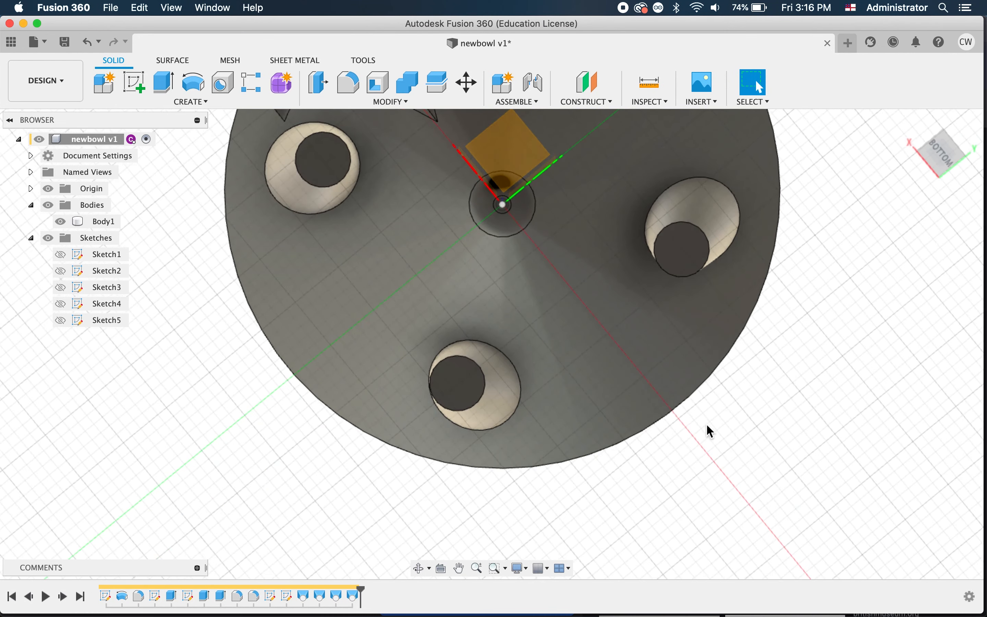
scroll(469, 373, up, 4)
scroll(468, 376, down, 3)
scroll(468, 375, up, 1)
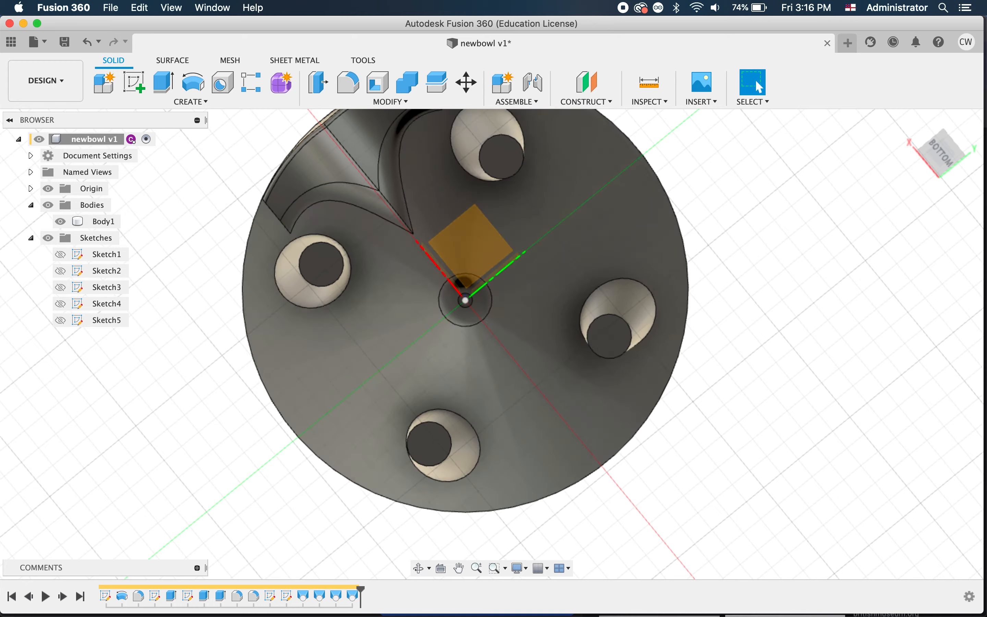
click(947, 165)
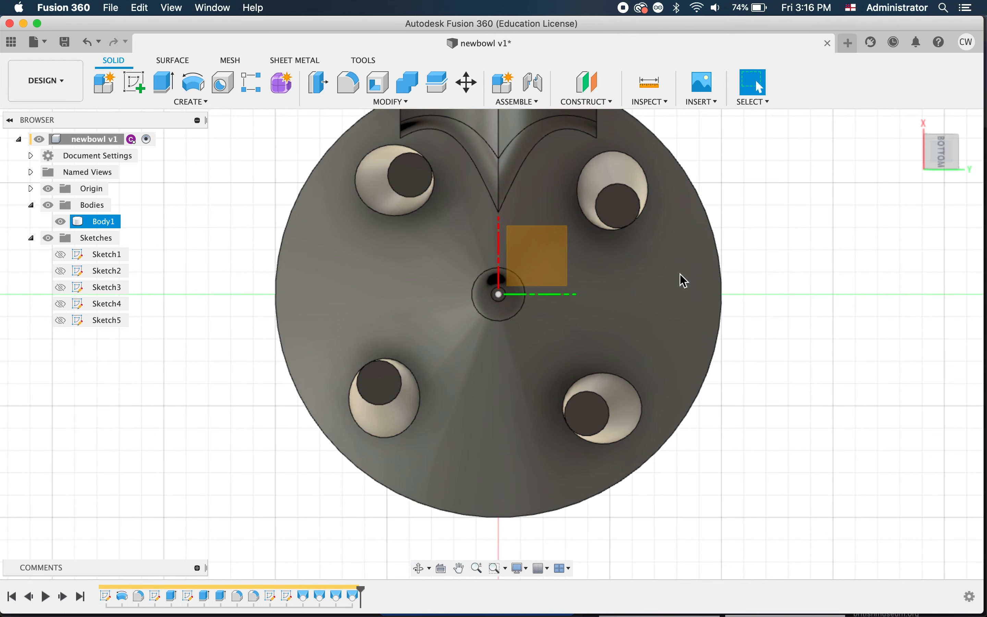
Step: Edit Sketch5, move the patterned foot circles outward to a centre at about X -137, Y -138 mm, and finish the sketch
double_click(291, 598)
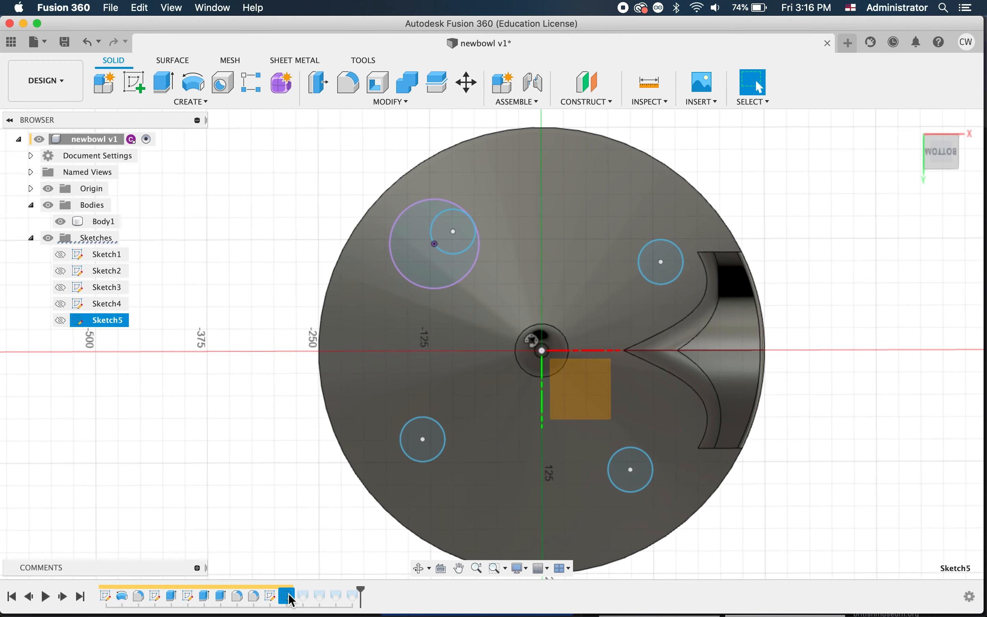
drag(453, 233, 424, 229)
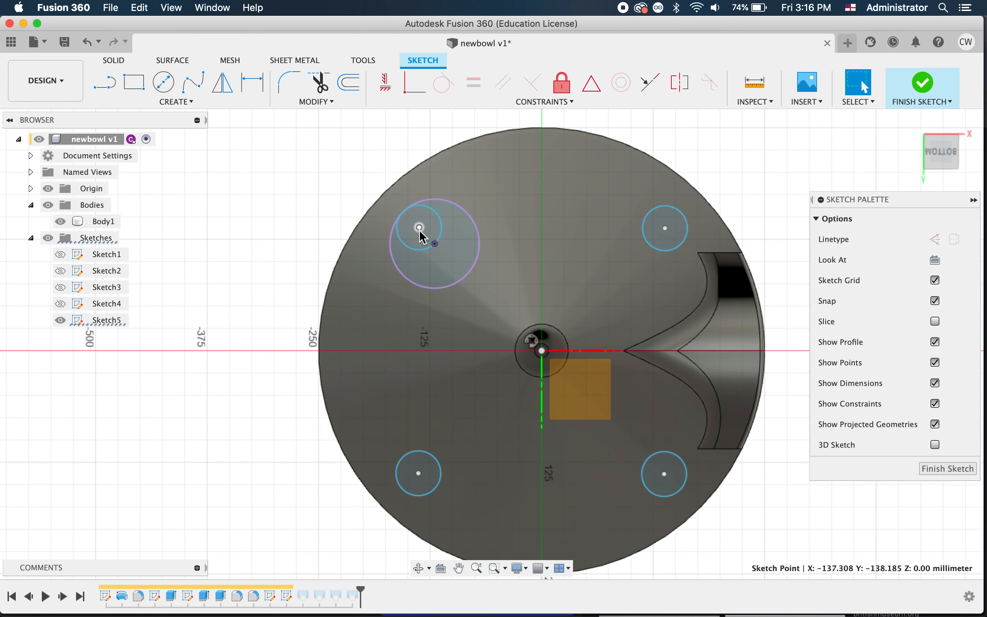
click(969, 470)
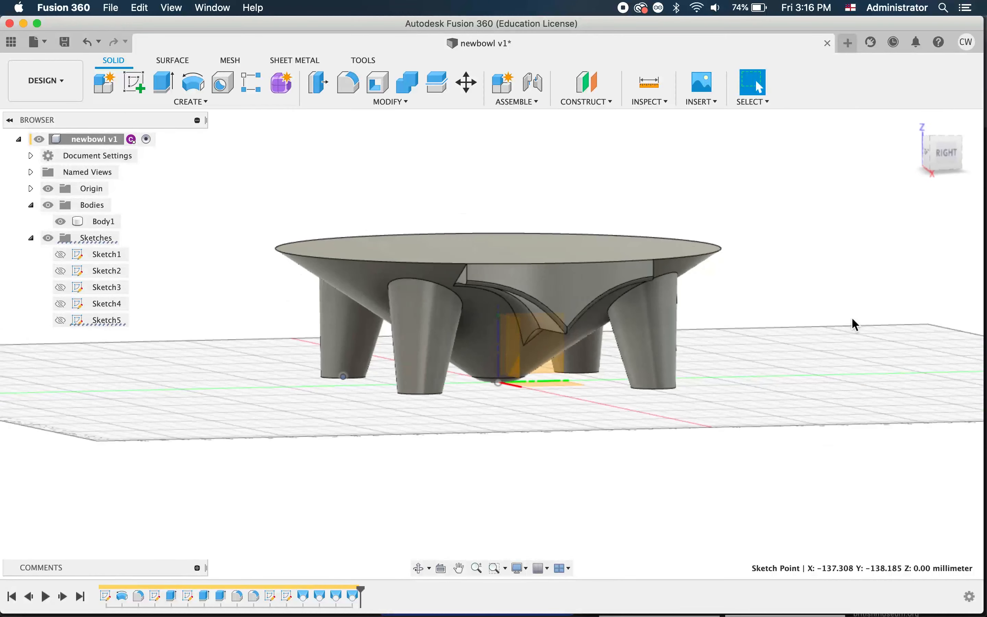
Step: Undo the recent leg-circle moves in Sketch5 and Sketch4 and check the legs from the side and above
key(super+z)
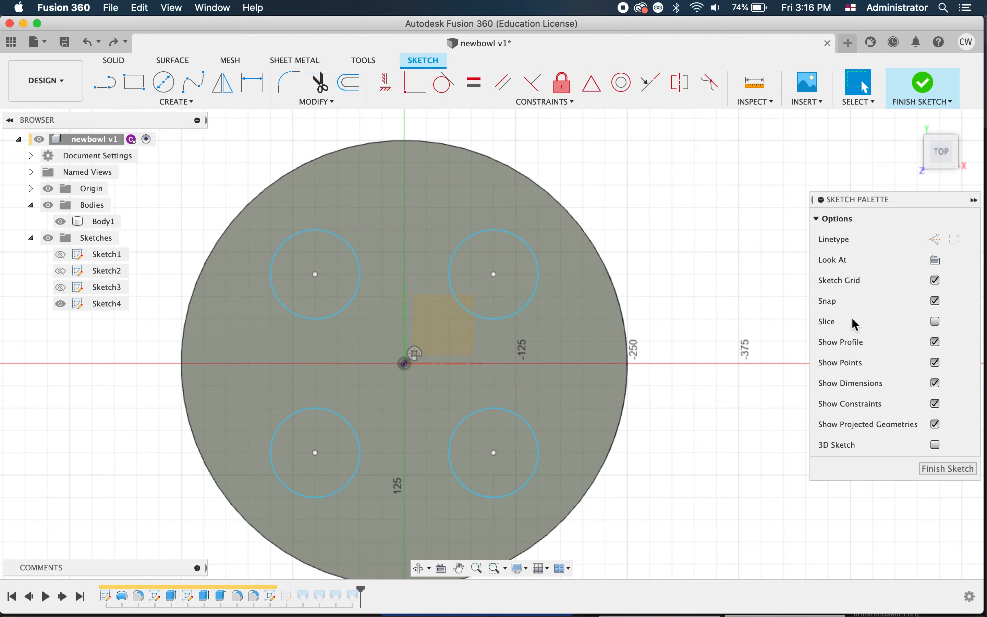
key(super+z)
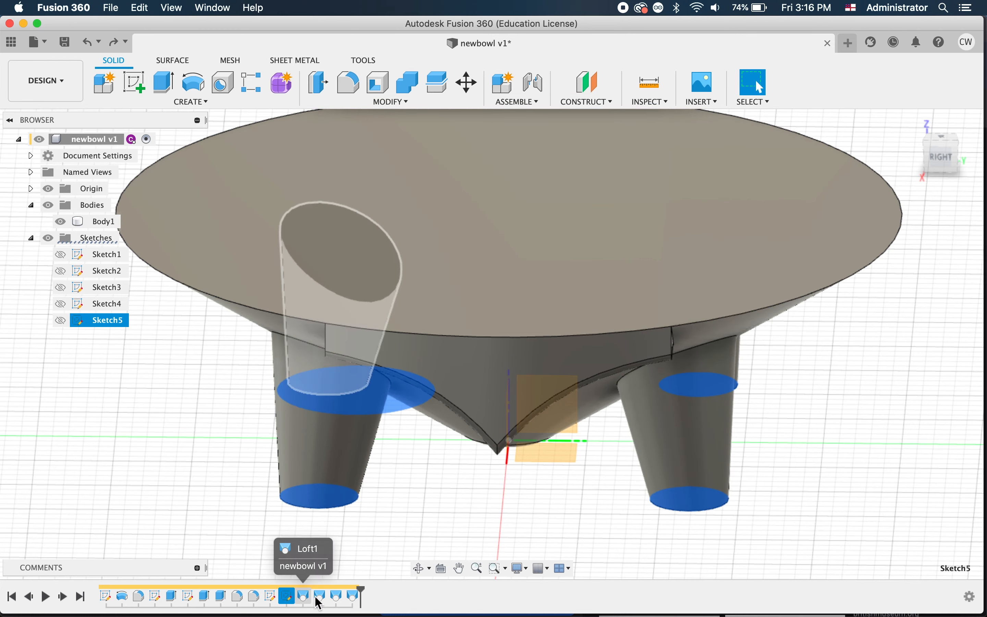
scroll(400, 408, down, 3)
shift+scroll(397, 403, right, 5)
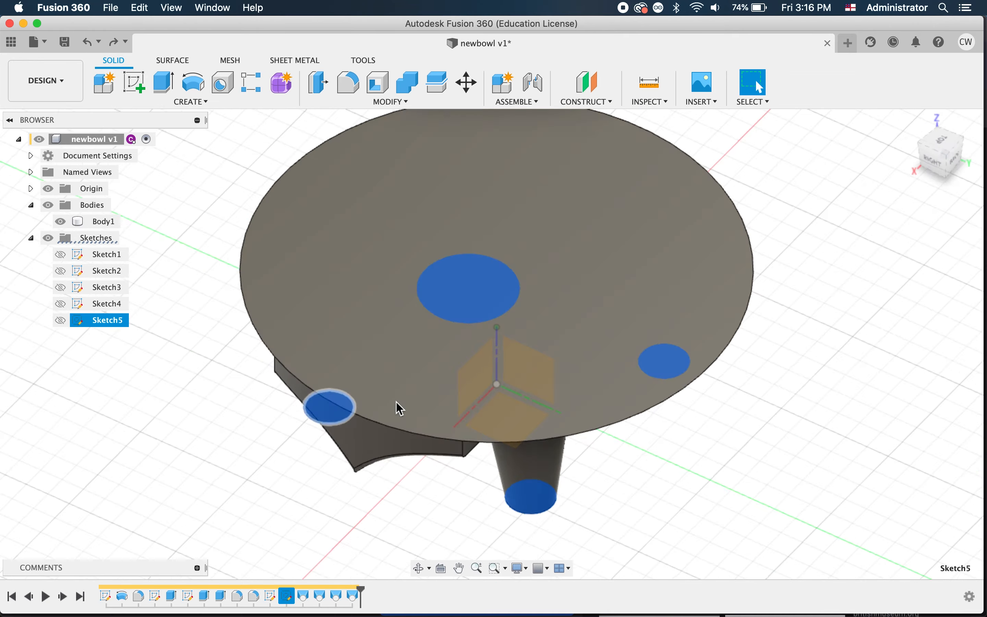
click(654, 493)
shift+scroll(654, 493, left, 5)
shift+scroll(654, 493, up, 5)
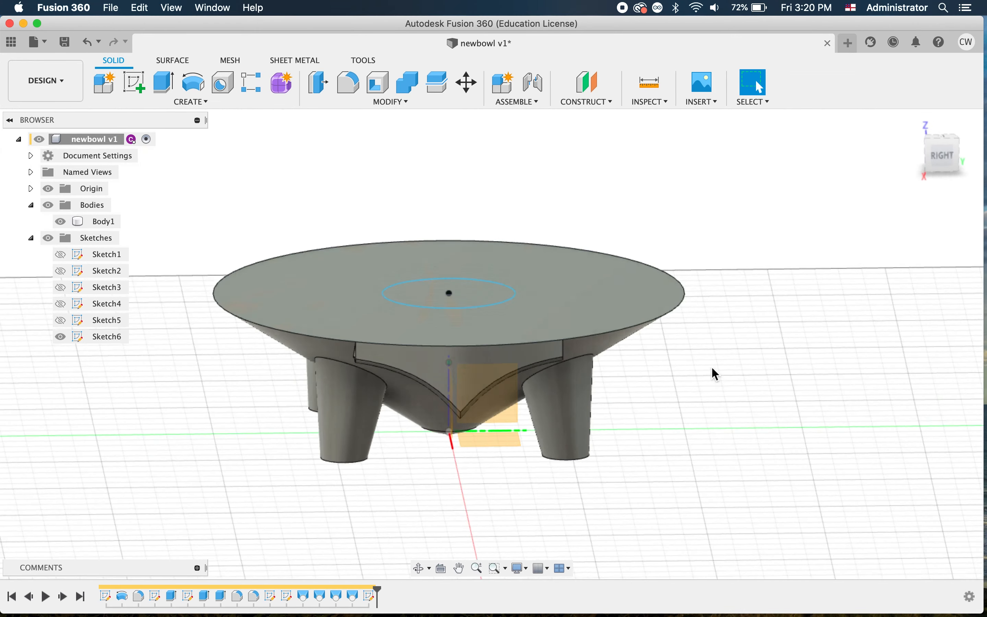
Step: Edit Sketch1, drawing an inner wall line about 217 mm long parallel to the slanted edge and a horizontal line to the axis
shift+scroll(711, 366, down, 5)
shift+scroll(711, 367, up, 5)
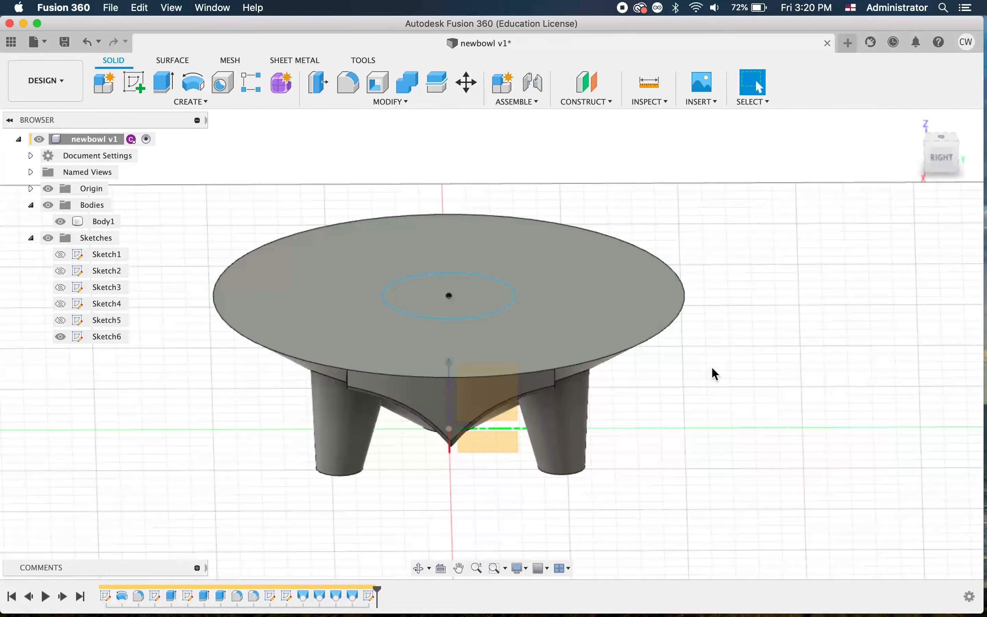
shift+scroll(712, 367, down, 3)
scroll(711, 367, up, 2)
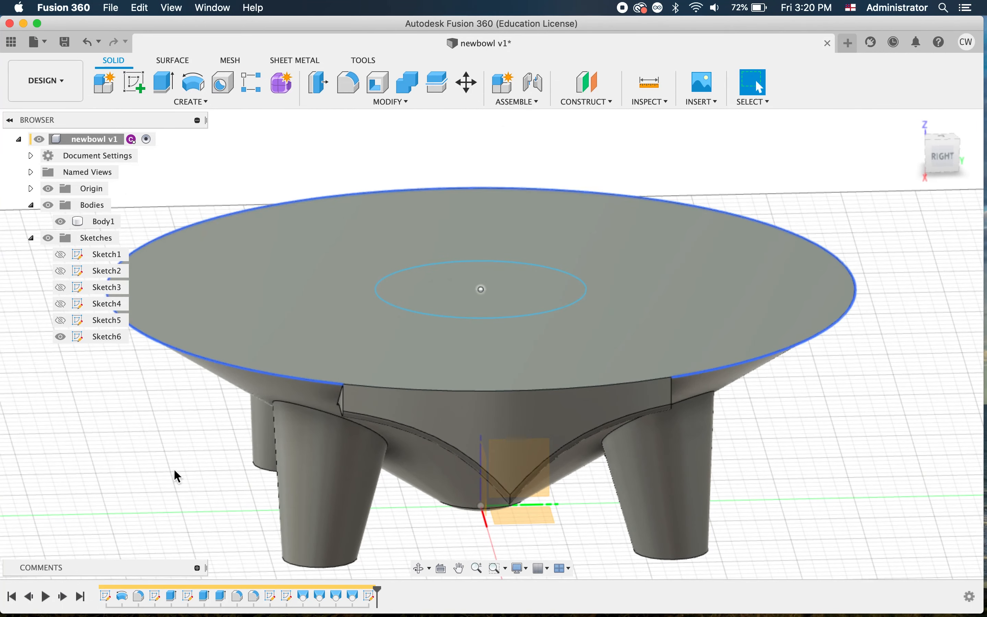
double_click(106, 597)
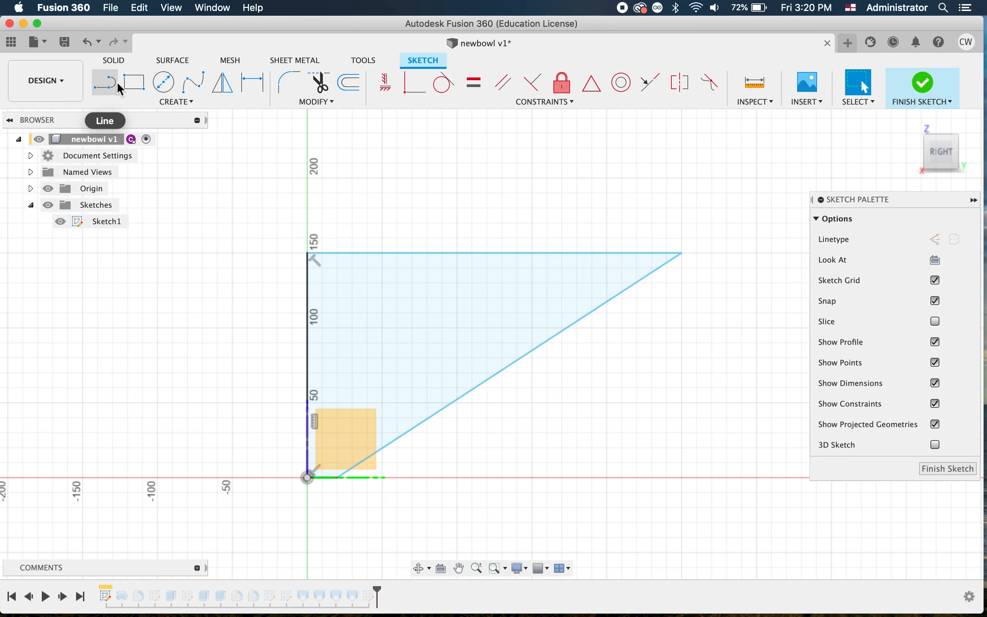
click(607, 253)
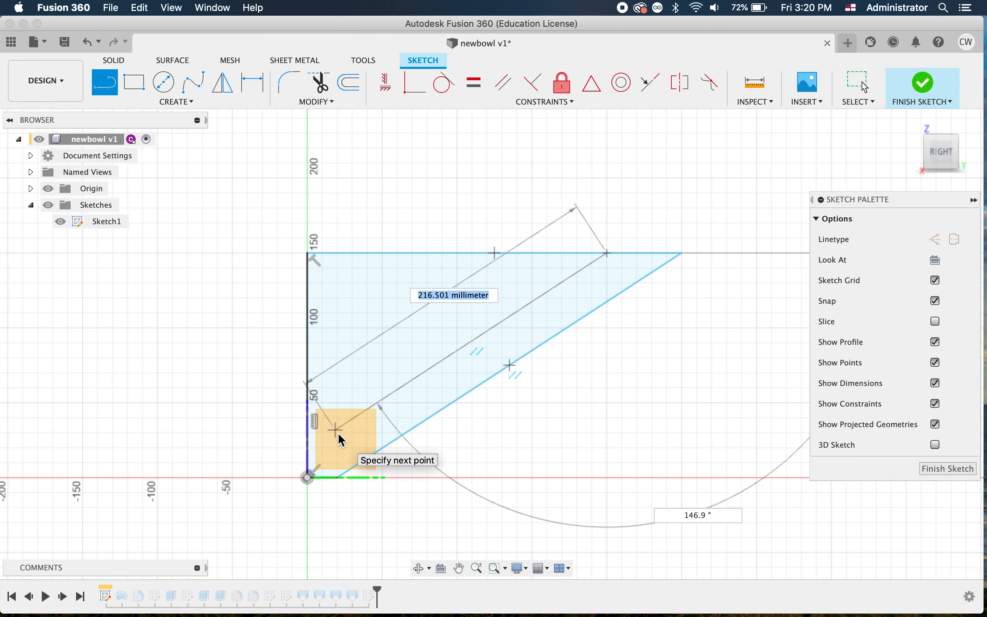
click(337, 431)
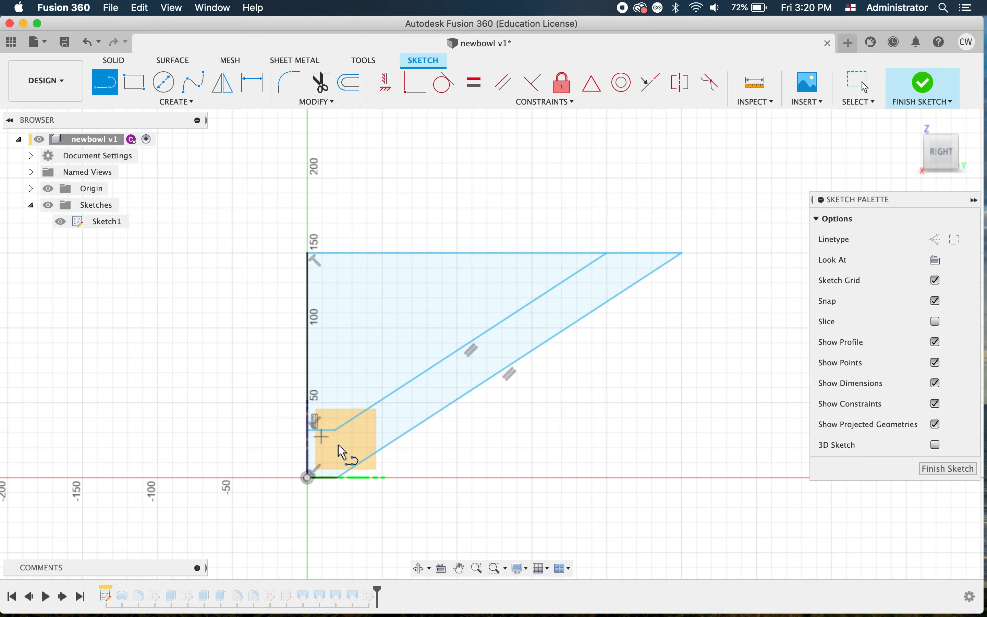
click(966, 470)
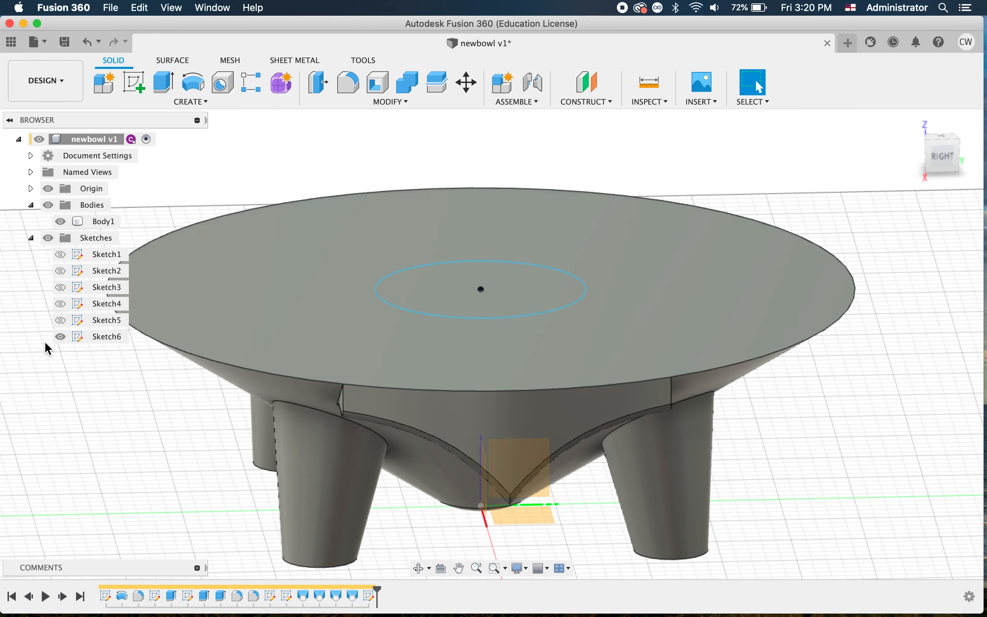
Step: Hide Sketch6 and show Sketch1 with its inner bowl profile
click(60, 337)
click(65, 255)
click(62, 254)
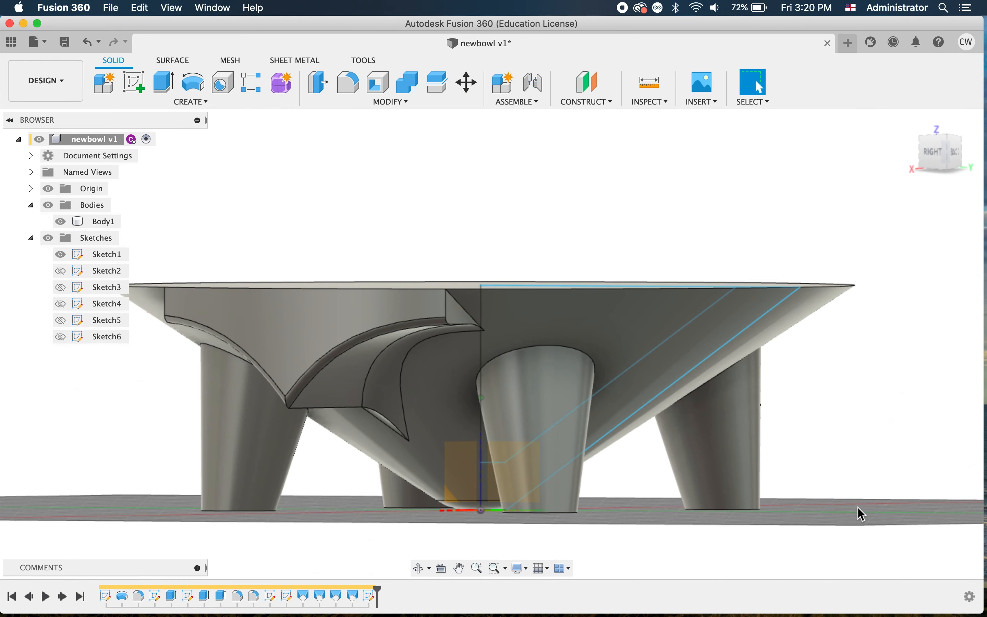
shift+scroll(858, 507, up, 5)
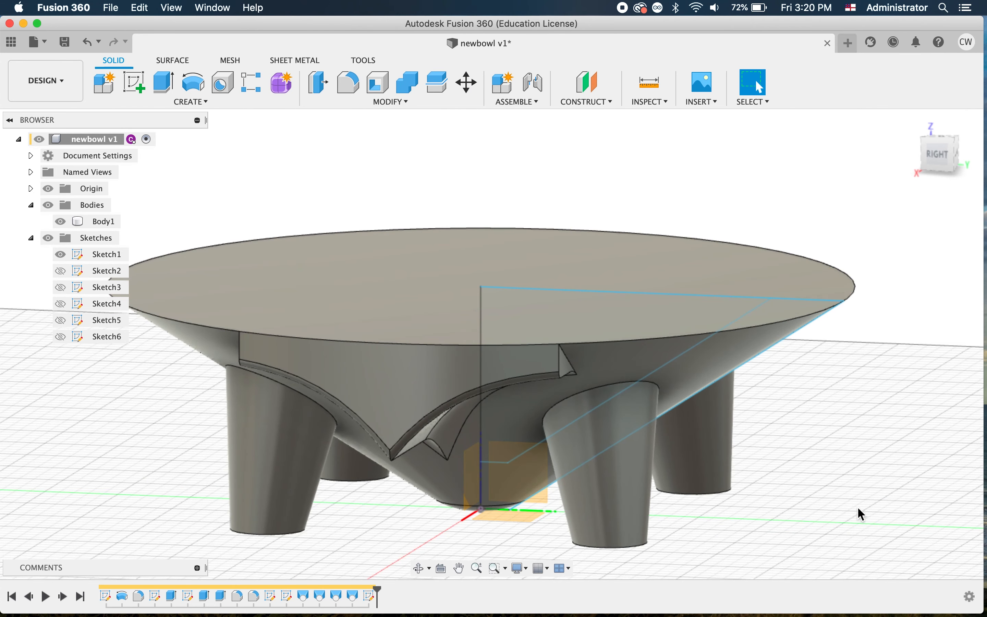
Step: Revolve Sketch1's inner profile 360° about the vertical centre line as a cut to hollow out the bowl
click(202, 82)
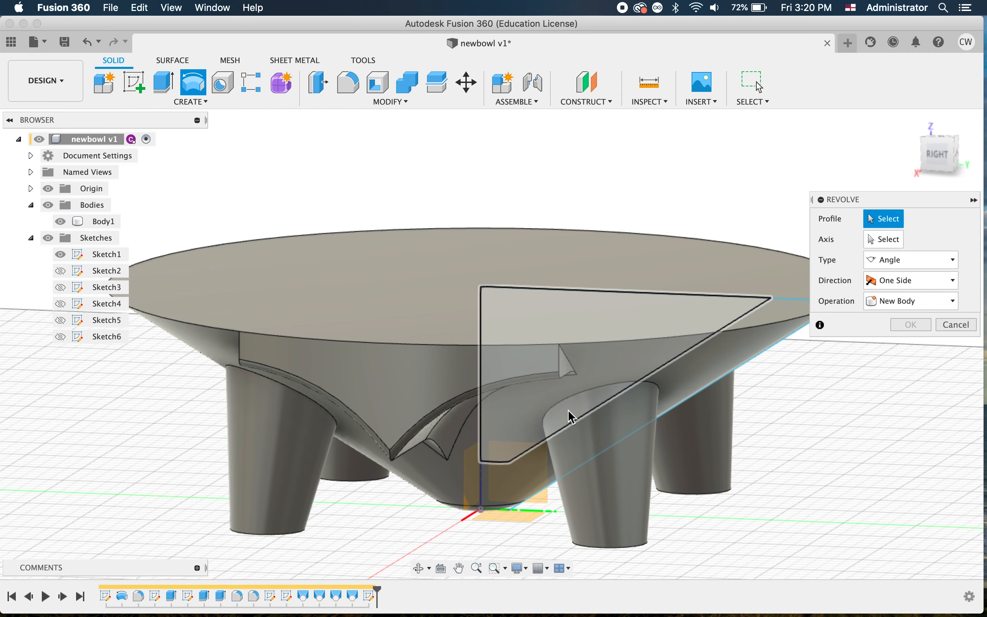
click(553, 419)
scroll(681, 414, right, 3)
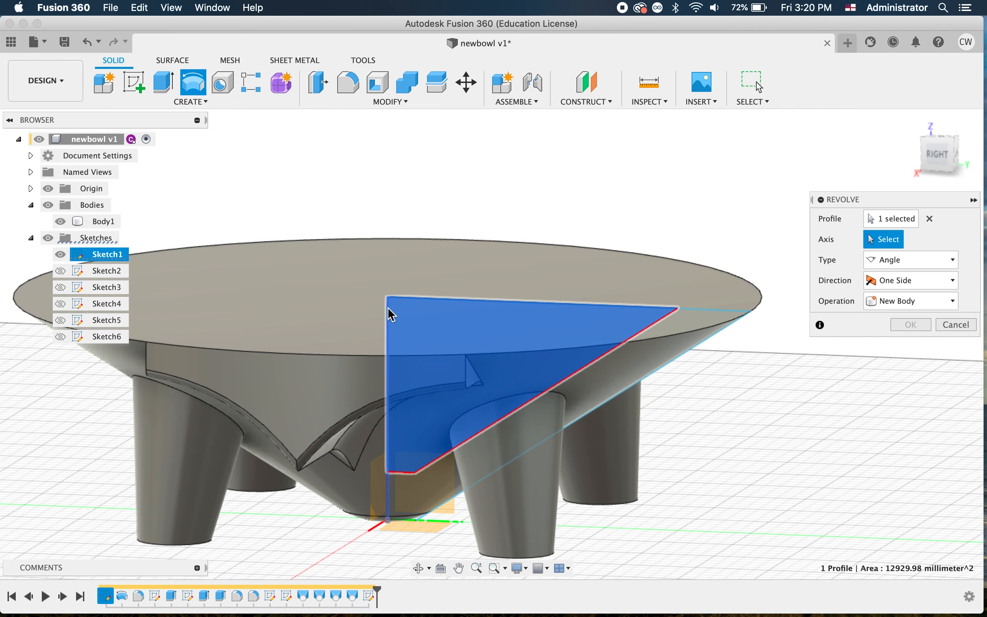
click(390, 313)
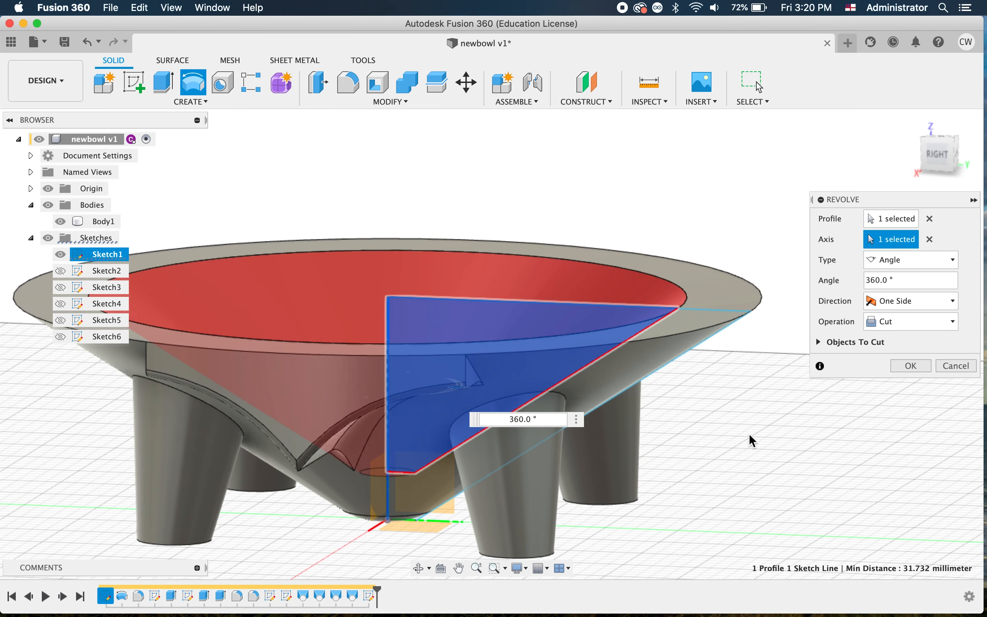
shift+scroll(749, 433, down, 5)
shift+scroll(749, 433, up, 5)
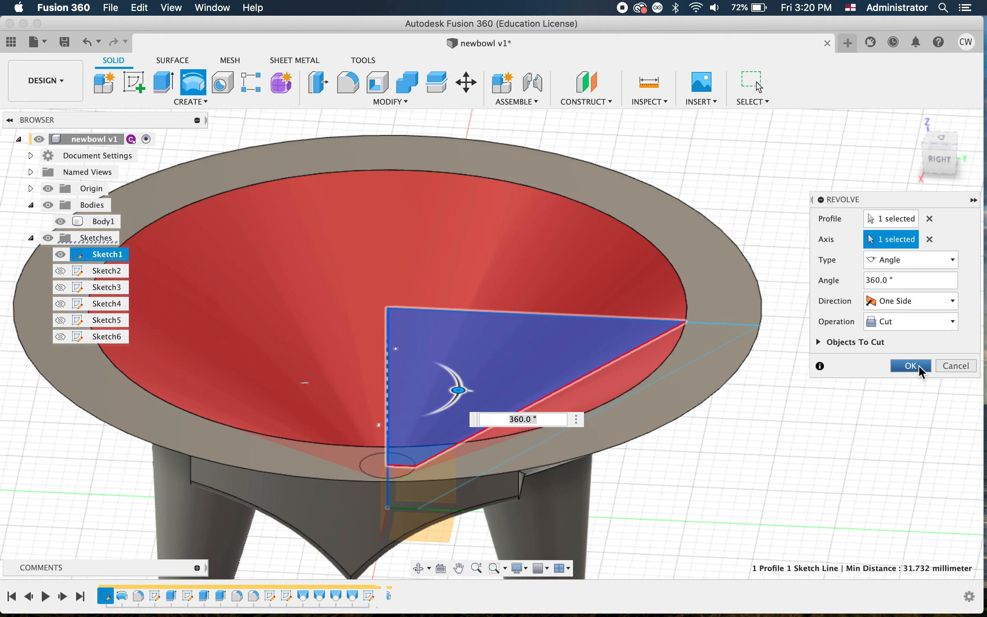
click(919, 366)
Step: Examine the hollowed bowl's interior, rim and wall thickness from several sides and from above
scroll(859, 401, down, 5)
shift+scroll(860, 401, down, 5)
shift+scroll(859, 402, up, 5)
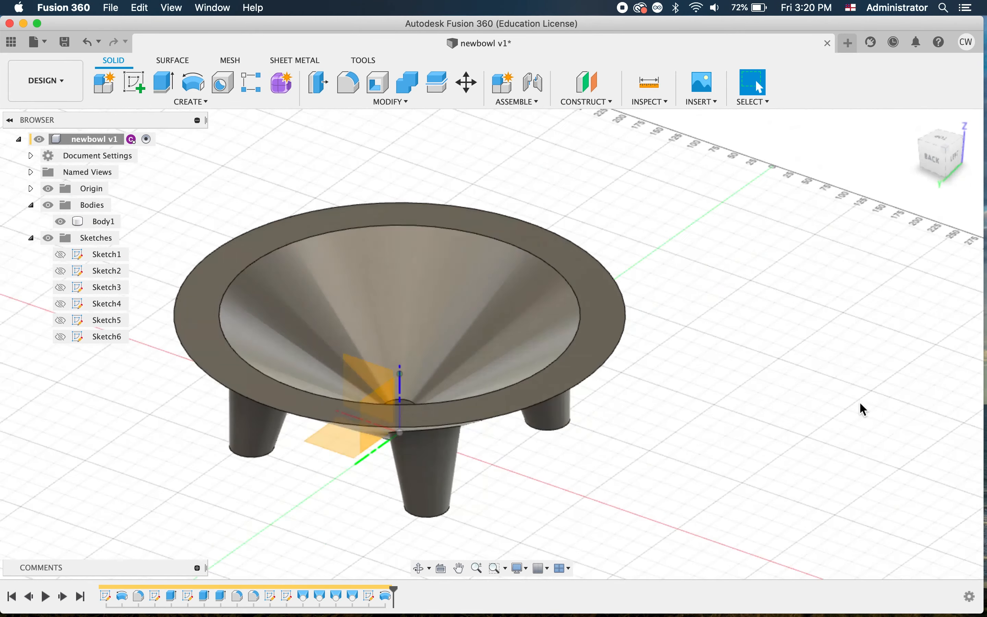
shift+scroll(860, 401, up, 5)
shift+scroll(860, 401, down, 10)
scroll(860, 404, down, 3)
scroll(860, 403, up, 5)
shift+scroll(859, 405, down, 5)
scroll(859, 404, down, 4)
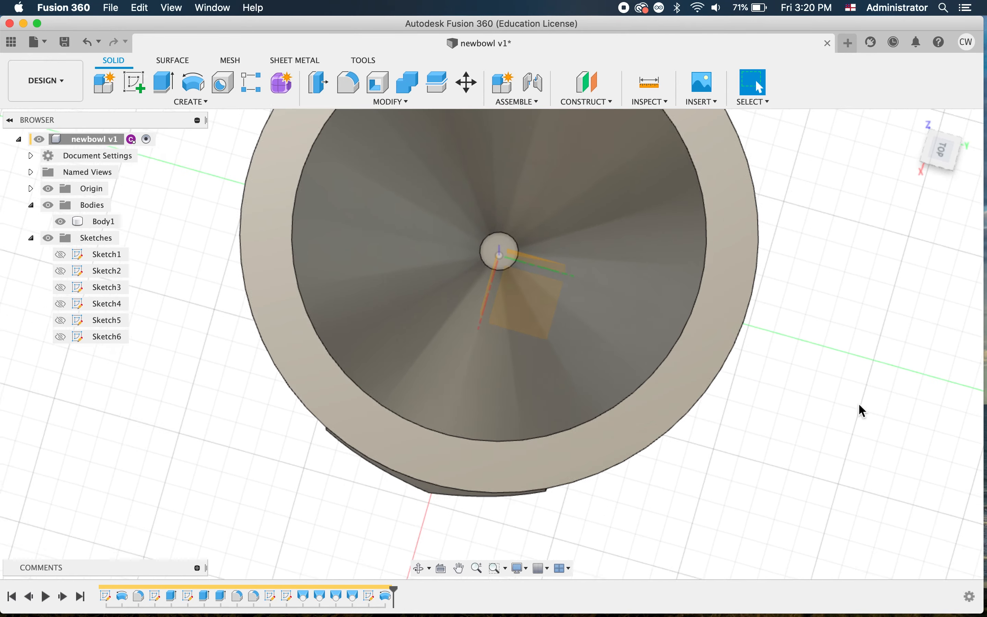
shift+scroll(860, 405, down, 2)
Step: Switch to the Brave browser to compare with the acacia wood kava bowl reference photo, and return to Fusion 360
key(ctrl+Up)
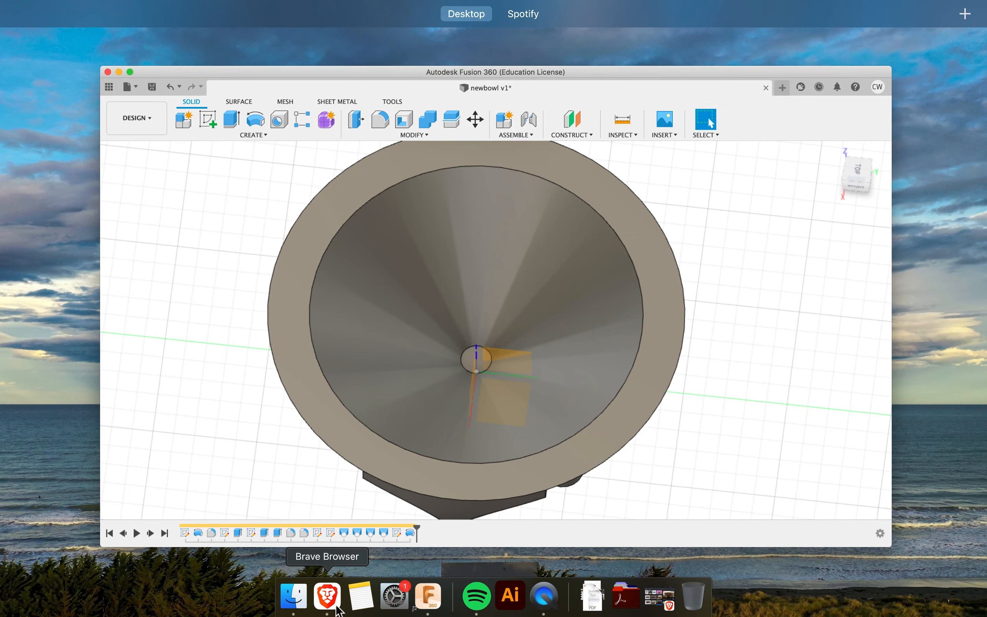
click(337, 609)
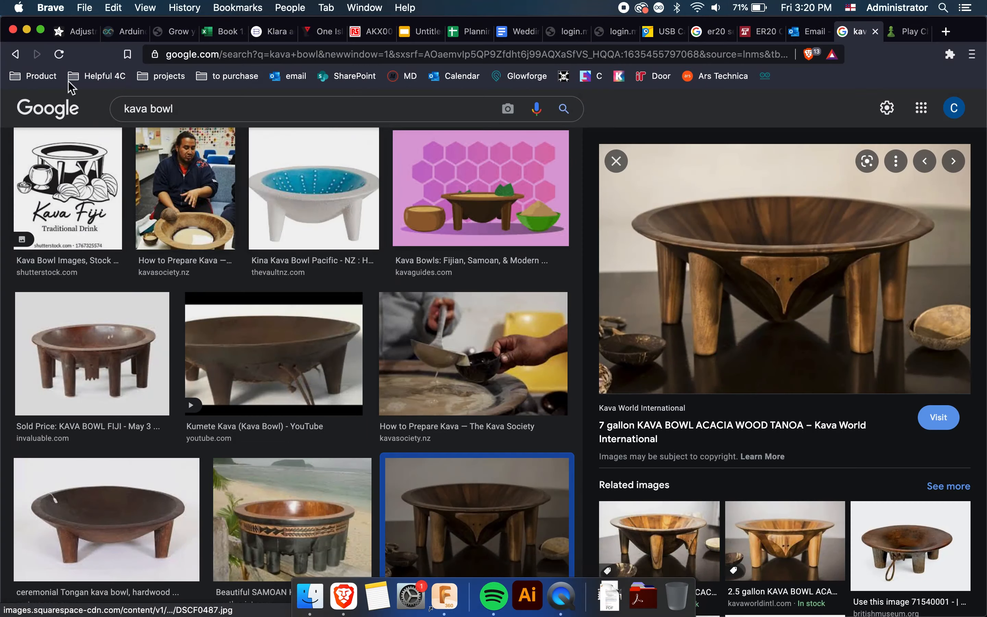
click(26, 29)
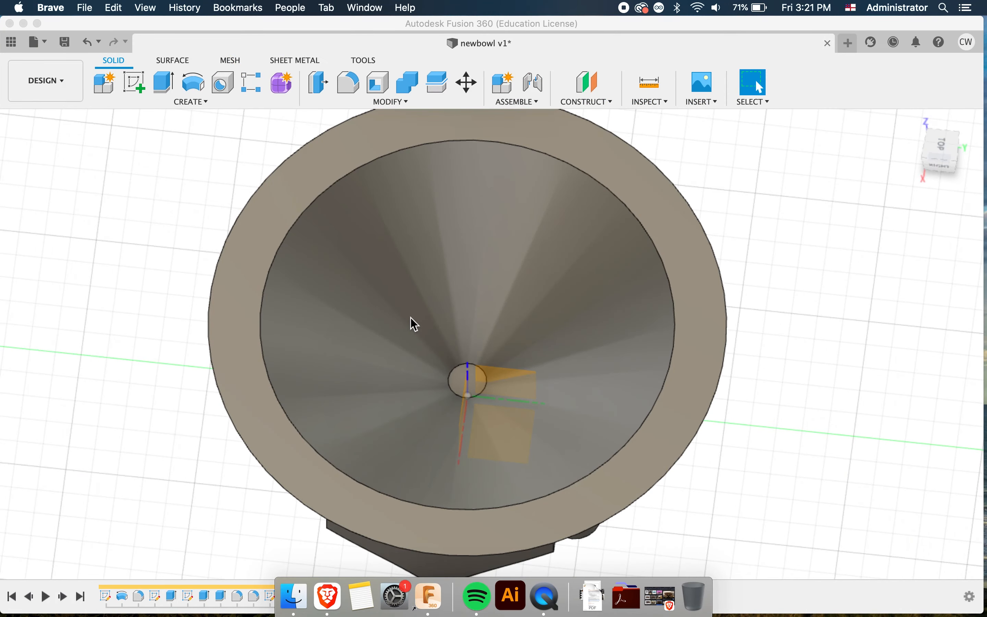
click(756, 453)
Step: Fillet the bowl's inner bottom edge and inner rim edge with a 37.5 mm radius
shift+scroll(756, 454, down, 10)
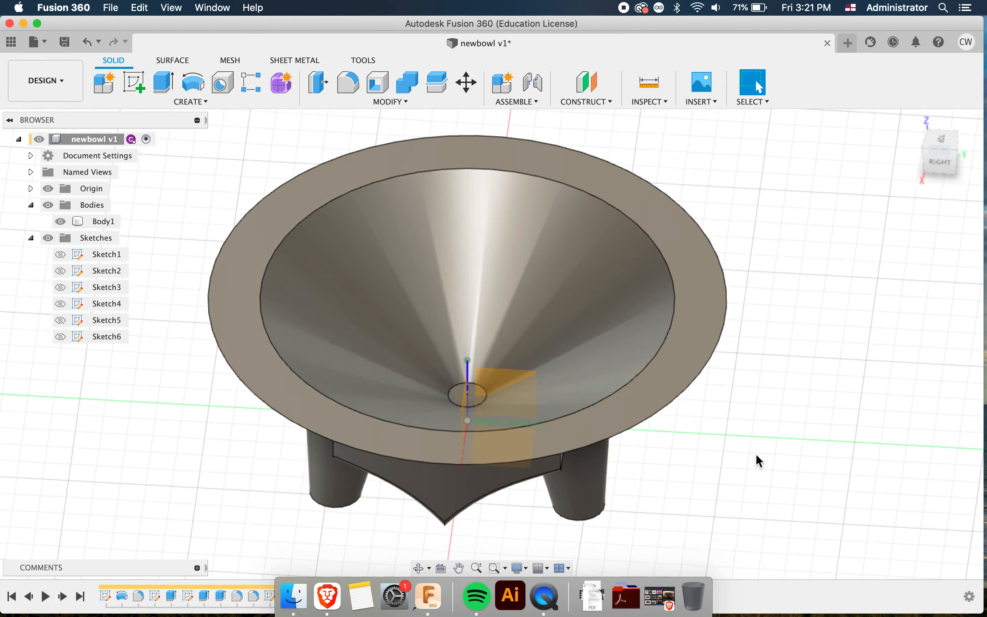
click(349, 90)
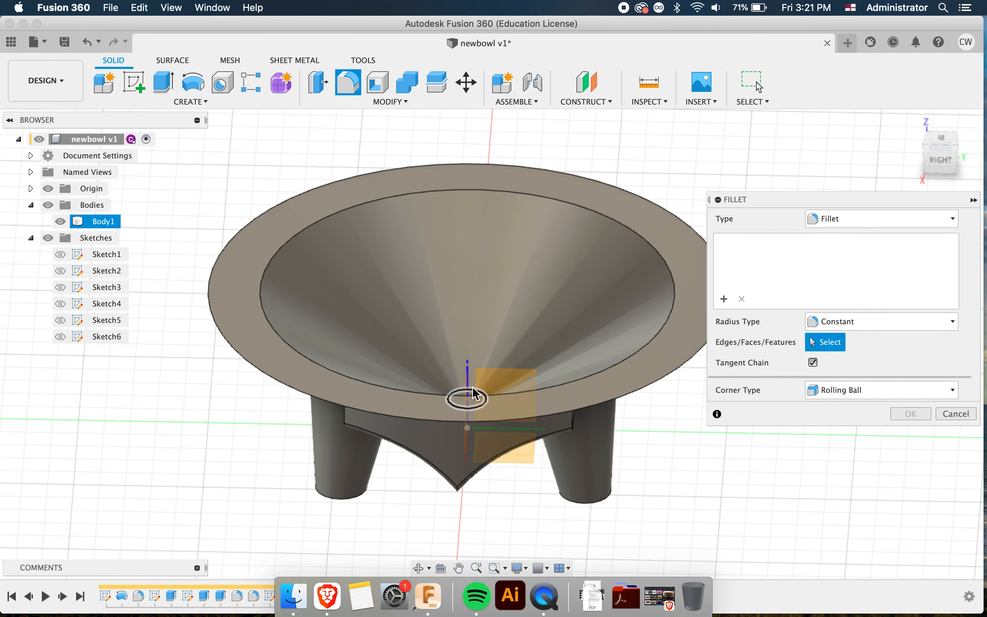
click(476, 395)
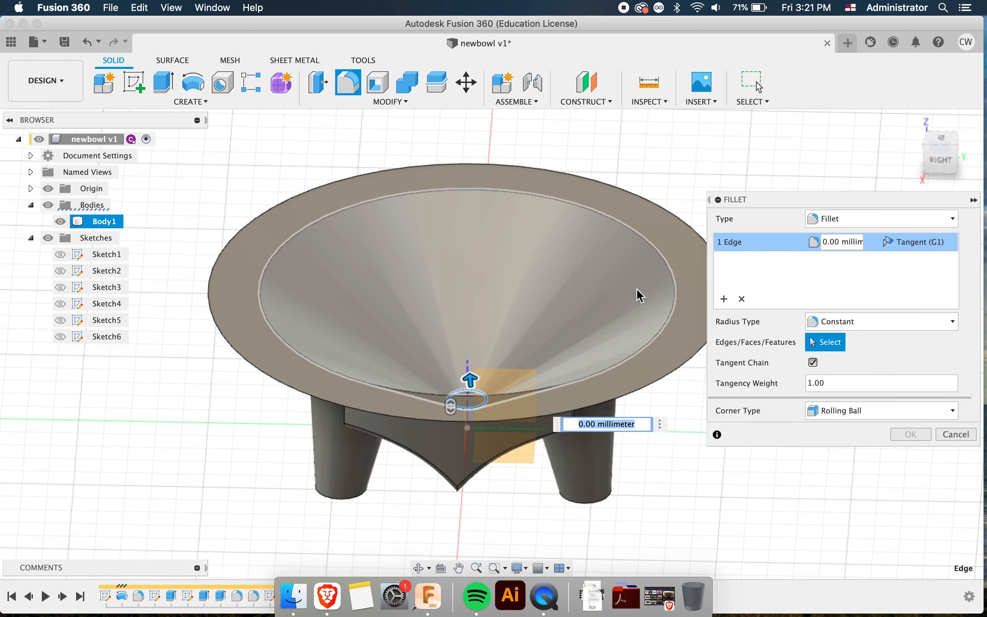
click(675, 293)
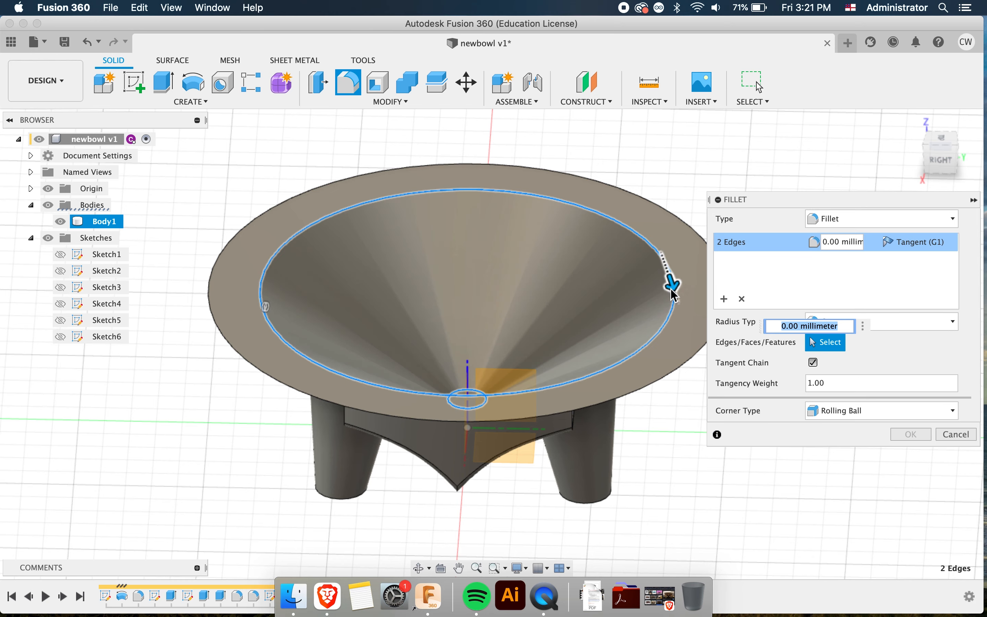
drag(674, 286, 671, 291)
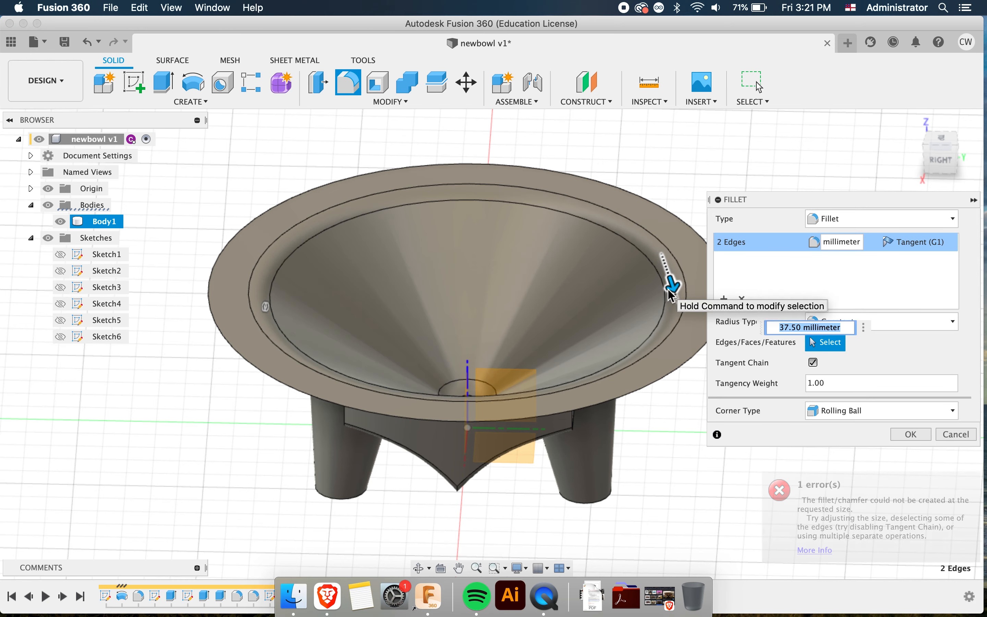
click(911, 434)
Step: Examine the filleted bowl from the side, below and above, checking the inner rim, legs and pointed bracket
shift+scroll(769, 436, down, 10)
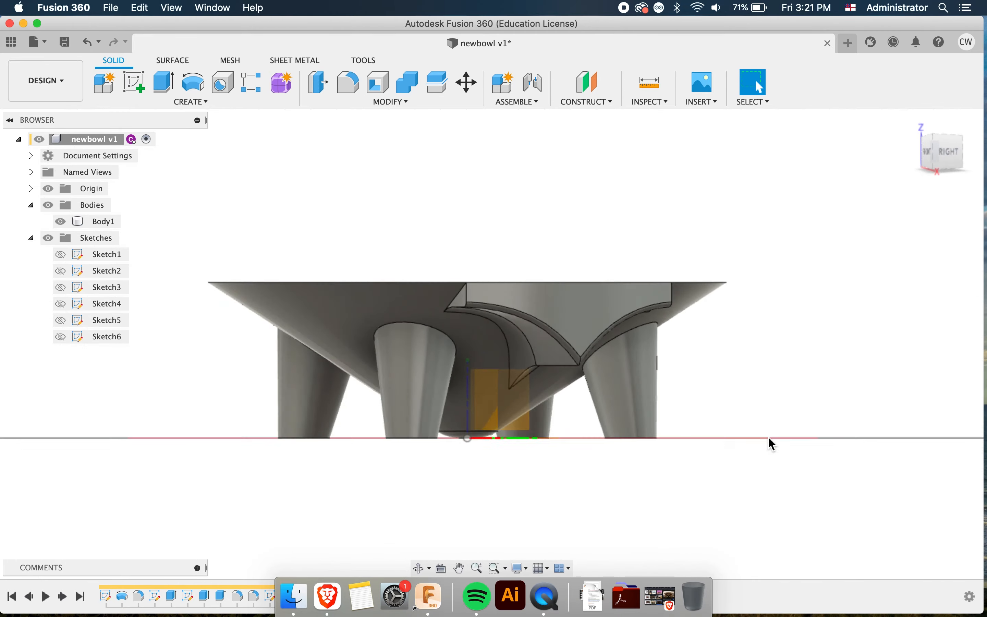
shift+scroll(769, 435, right, 5)
shift+scroll(768, 435, up, 5)
shift+scroll(769, 435, right, 5)
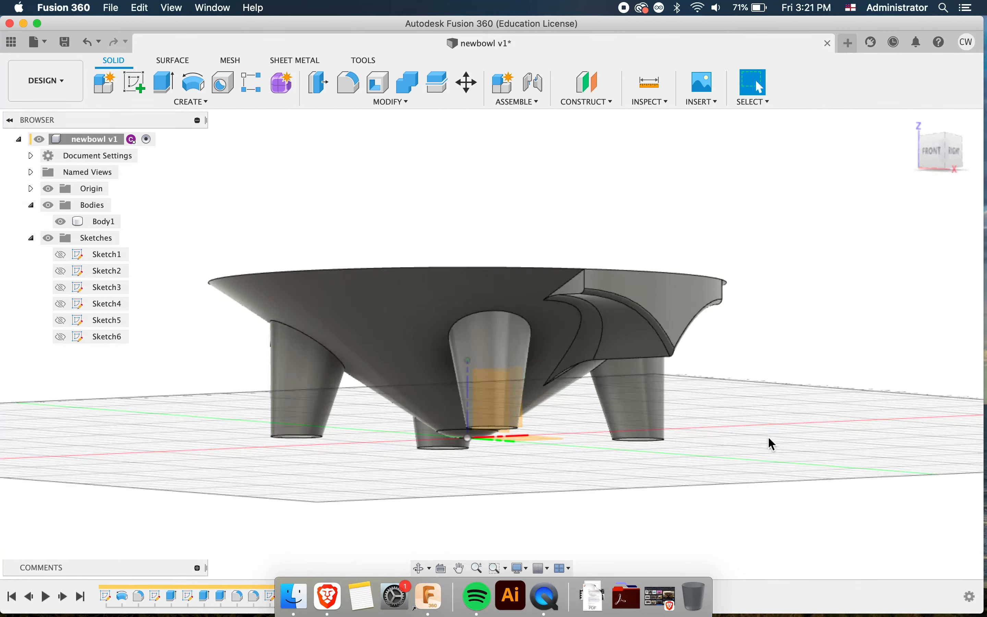
shift+scroll(768, 436, up, 10)
shift+scroll(768, 436, down, 15)
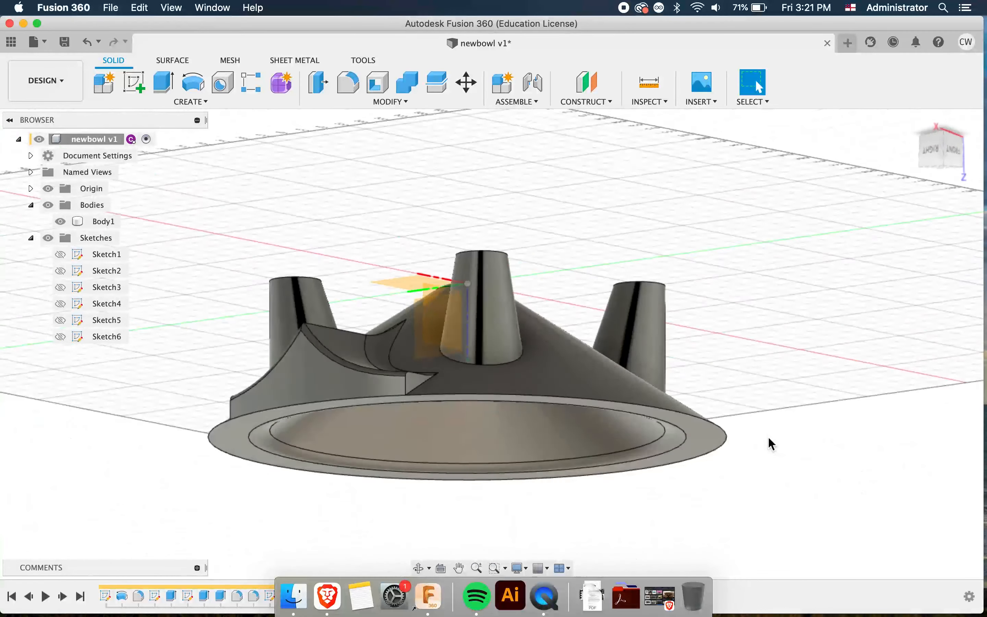
scroll(769, 435, up, 5)
scroll(768, 438, down, 5)
shift+scroll(768, 437, down, 5)
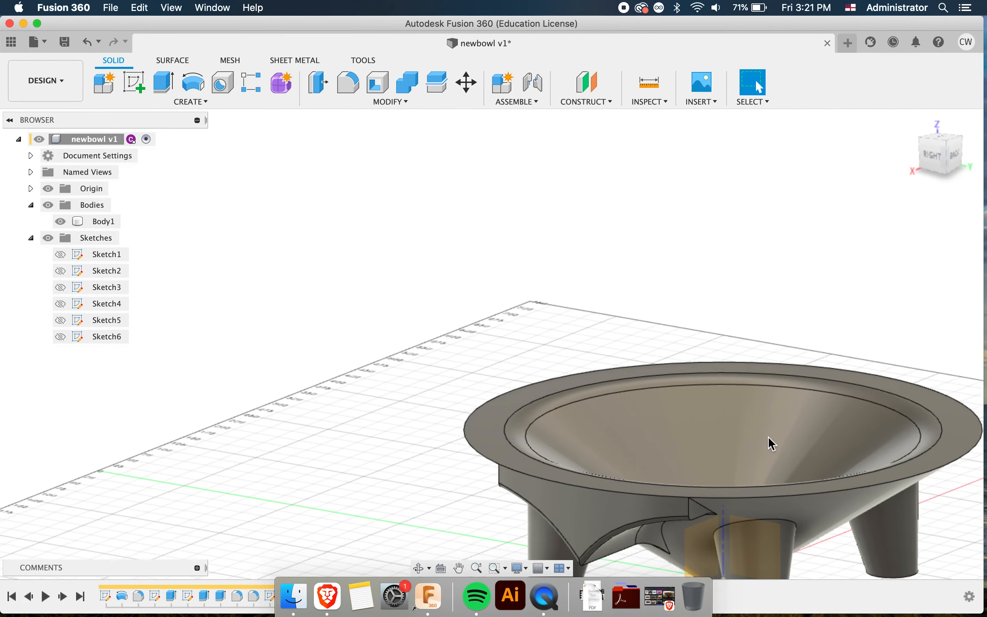
shift+scroll(769, 438, up, 2)
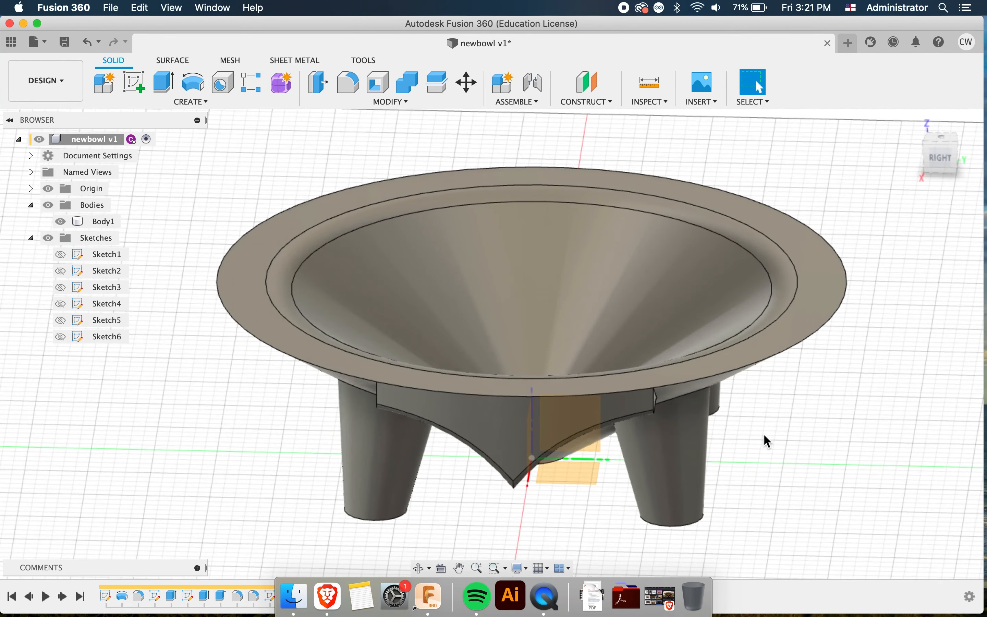
click(701, 353)
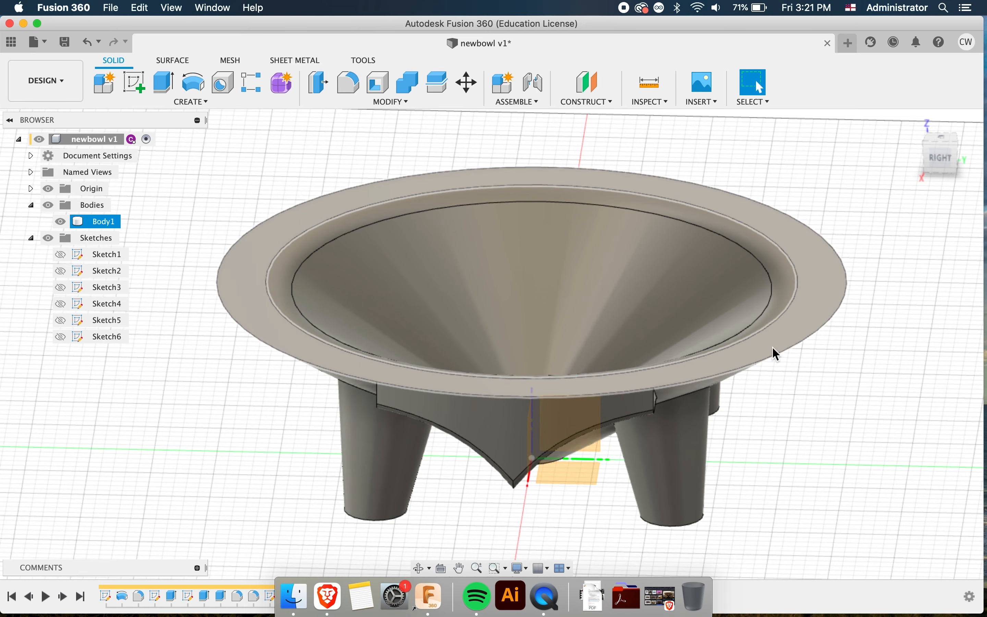
Step: Hide the origin planes and axes so only the bowl body shows on the grid
shift+scroll(802, 455, up, 5)
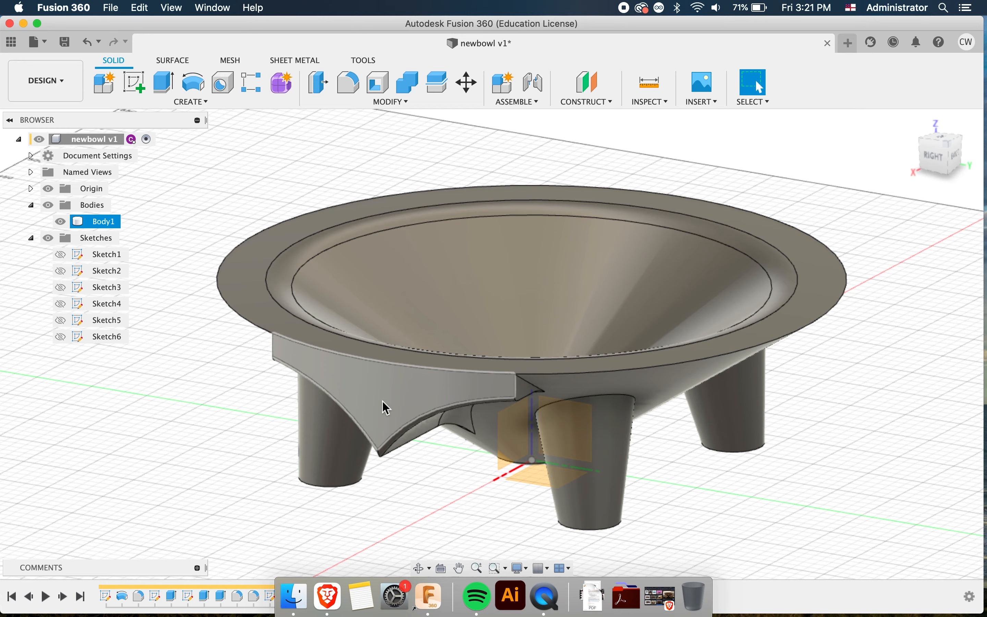
scroll(386, 407, down, 3)
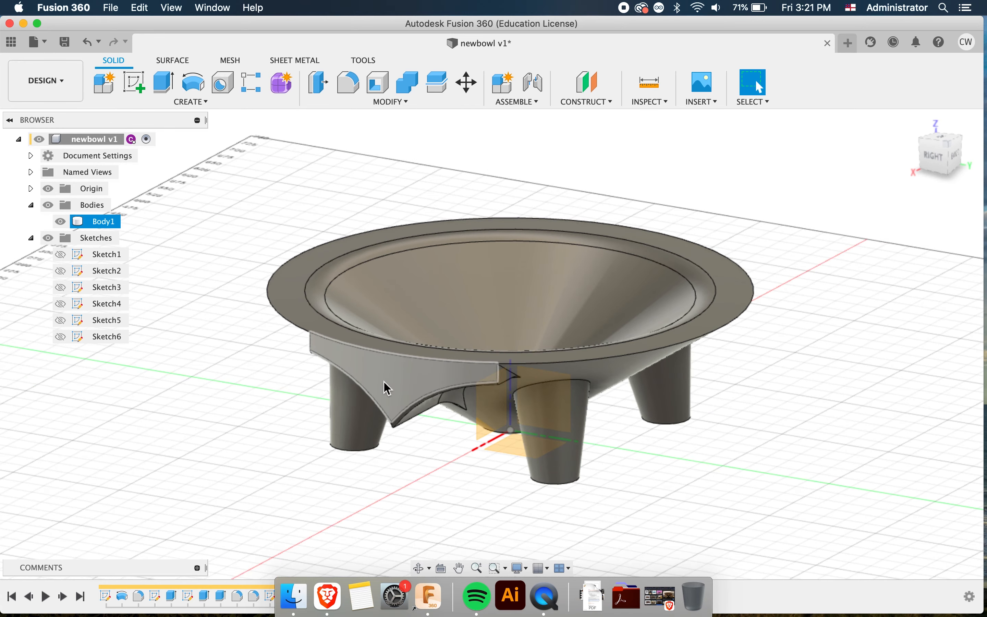
shift+scroll(750, 467, up, 5)
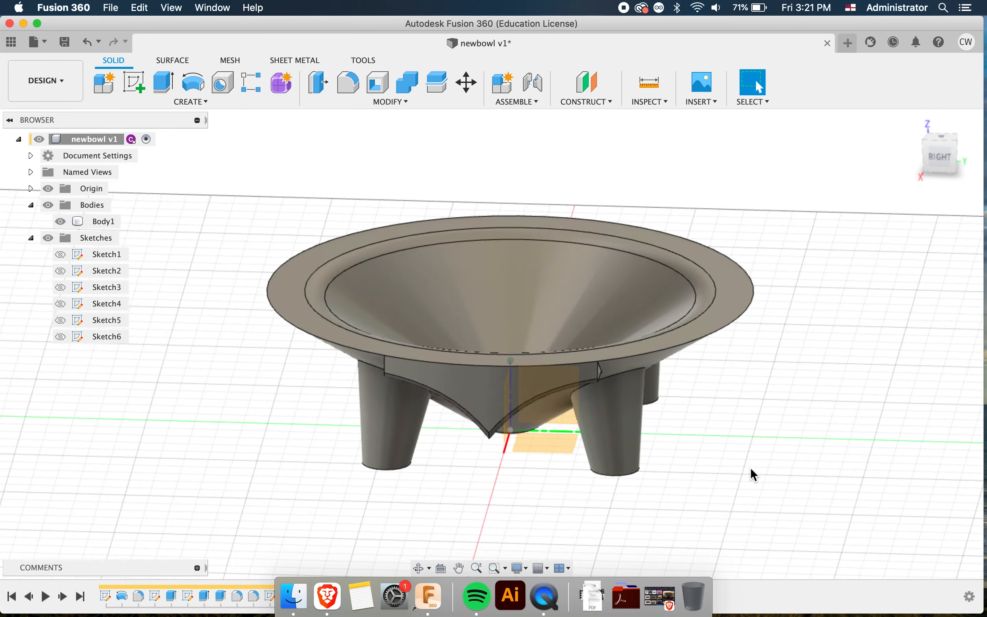
click(48, 188)
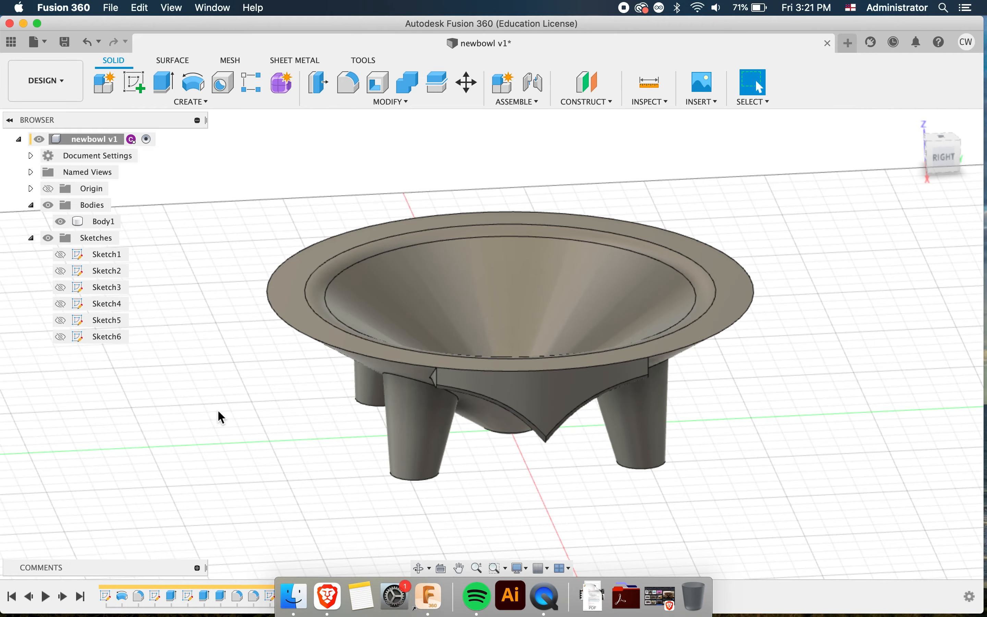
Step: Set the visual style to Shaded to display the bowl without edge lines
shift+scroll(219, 417, down, 10)
shift+scroll(217, 409, up, 10)
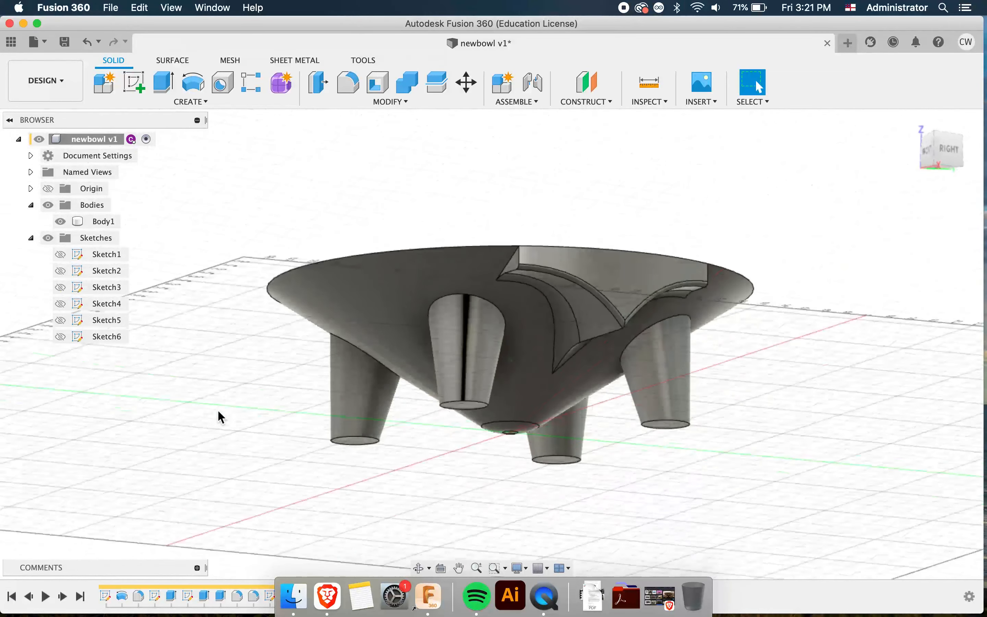
shift+scroll(402, 411, up, 10)
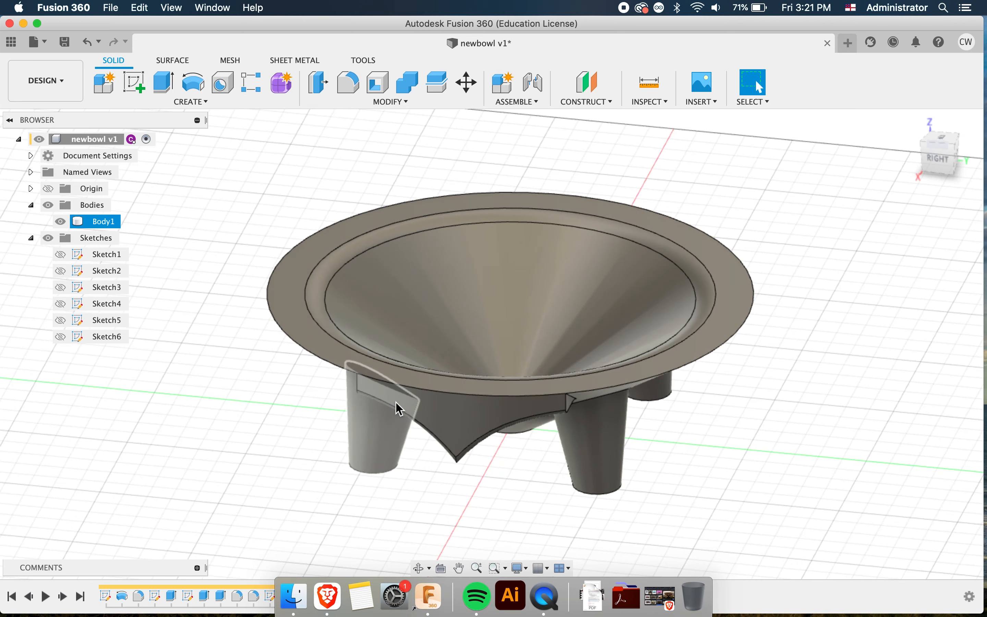
shift+scroll(398, 408, down, 5)
shift+scroll(396, 404, up, 10)
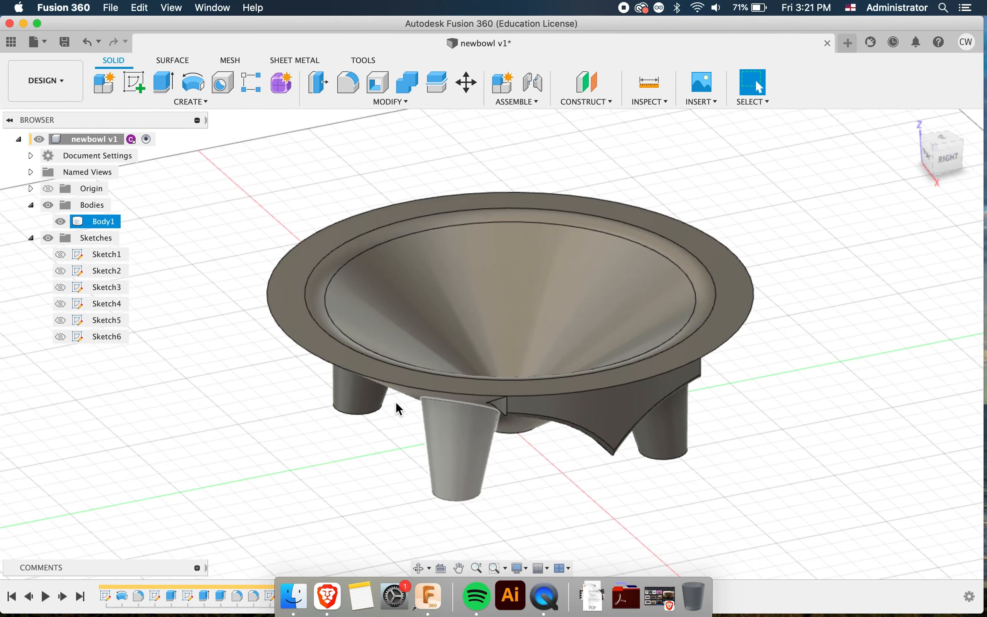
click(524, 568)
mouse_move(570, 448)
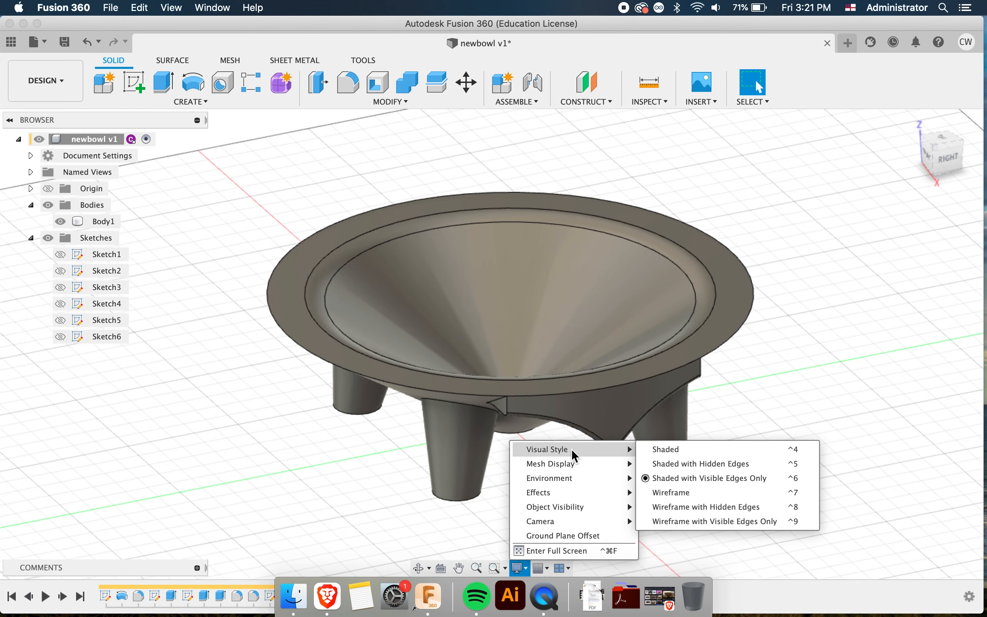
click(674, 451)
Step: Examine the shaded bowl from the back, underneath and above, checking the legs, bracket and hollowed interior
shift+scroll(780, 448, down, 5)
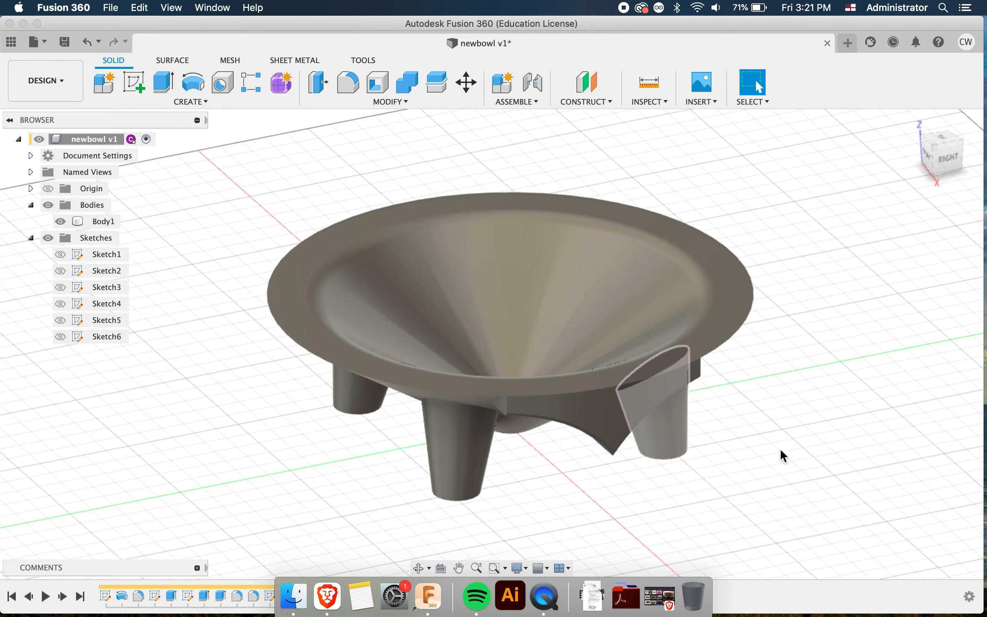
shift+scroll(806, 457, down, 2)
shift+scroll(806, 457, up, 6)
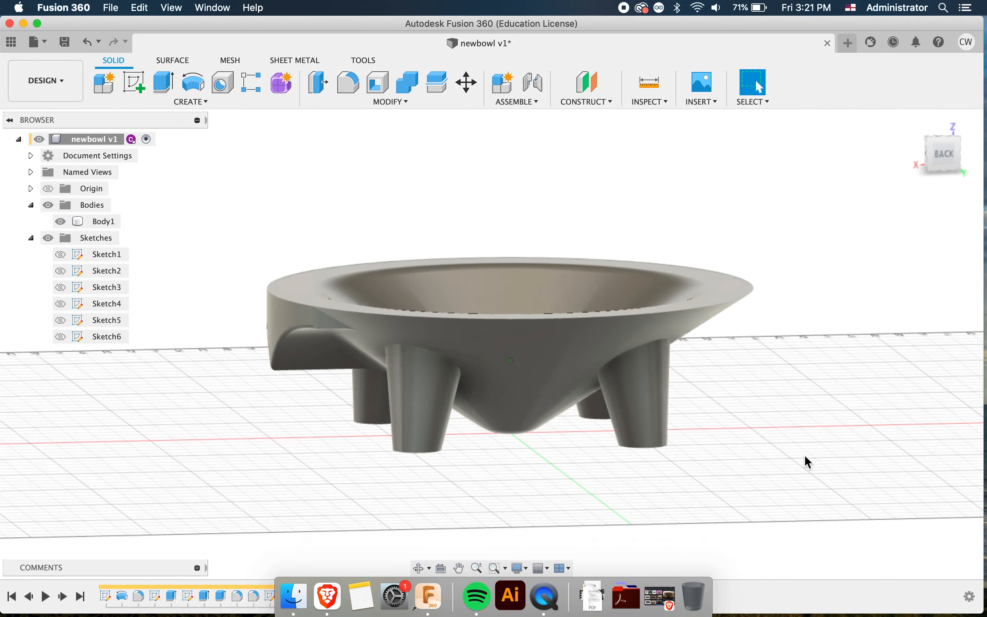
shift+scroll(808, 462, down, 4)
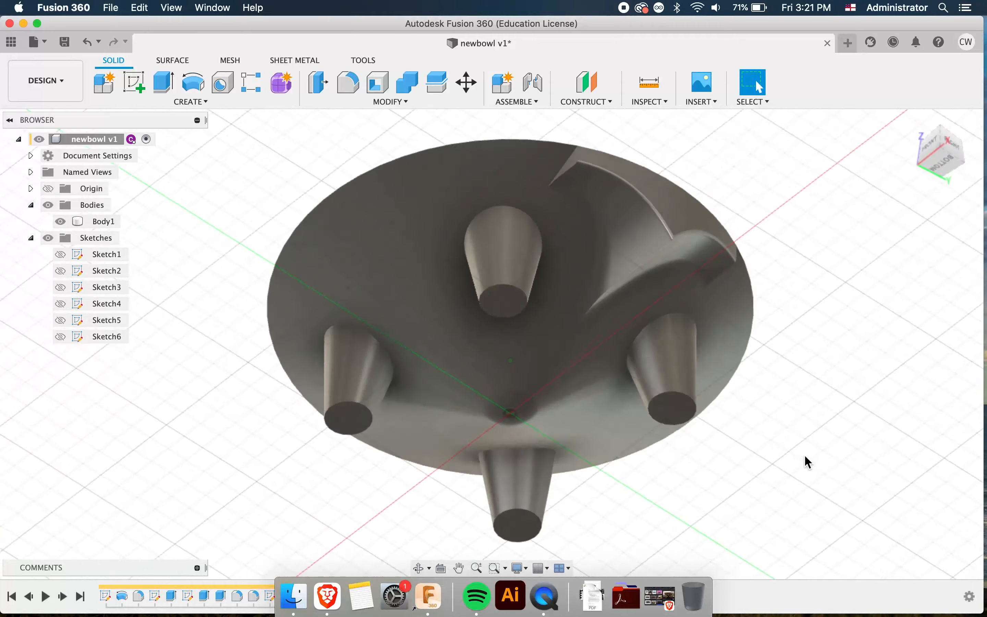
shift+scroll(808, 462, up, 5)
shift+scroll(808, 463, left, 10)
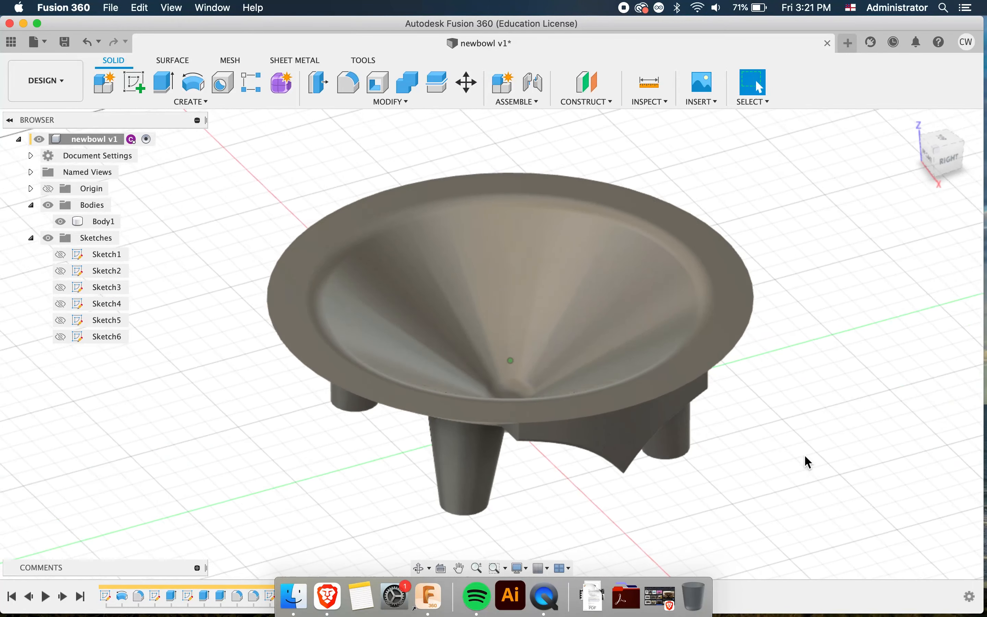
Step: Switch to the Brave browser, look through further kava bowl image results for other designs, and return to Fusion 360
key(ctrl+Up)
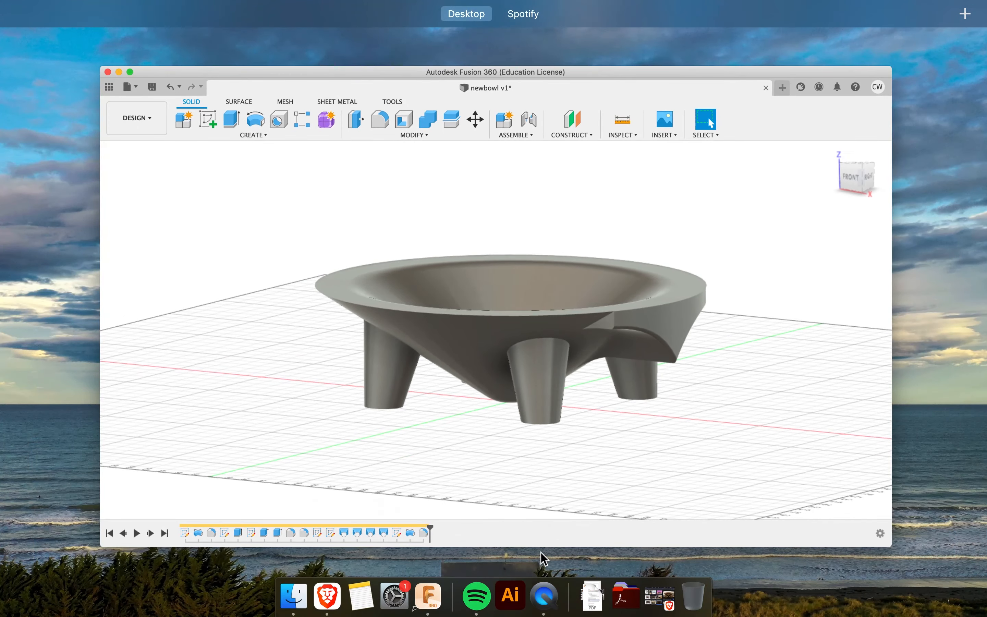
click(328, 598)
scroll(544, 399, down, 3)
scroll(547, 425, down, 9)
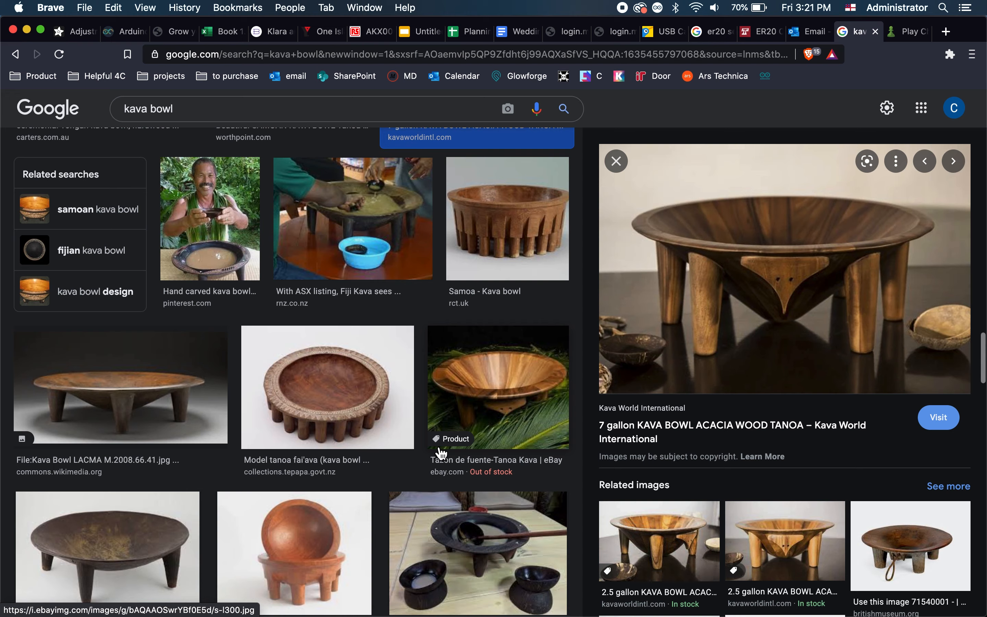
scroll(441, 453, down, 3)
scroll(441, 452, down, 6)
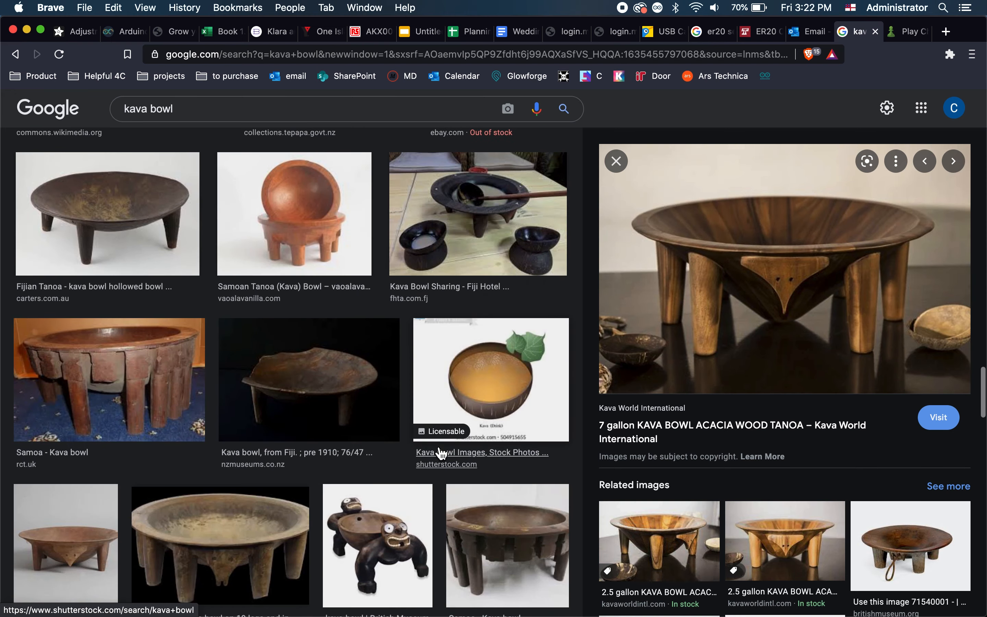
scroll(440, 452, down, 1)
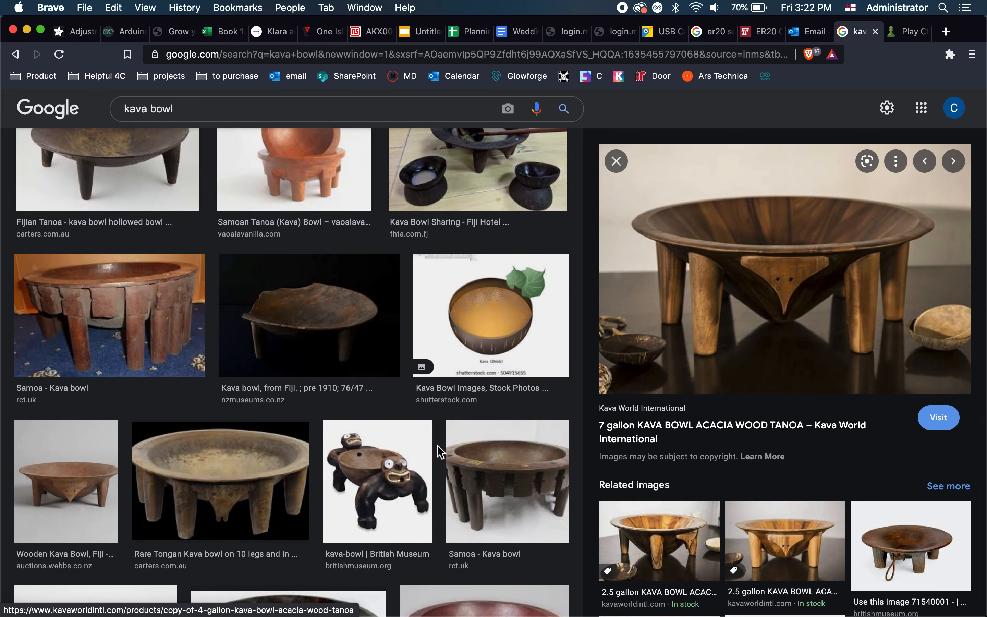
click(27, 30)
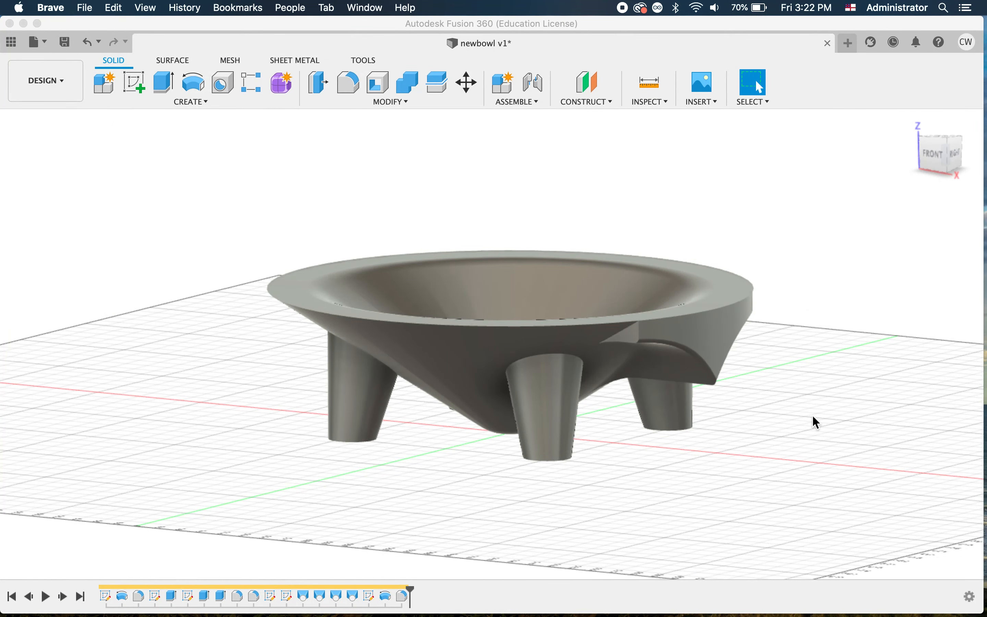
click(824, 426)
Step: Inspect the finished bowl's interior, underside and pointed bracket against the browsed kava bowl designs
shift+scroll(825, 426, down, 5)
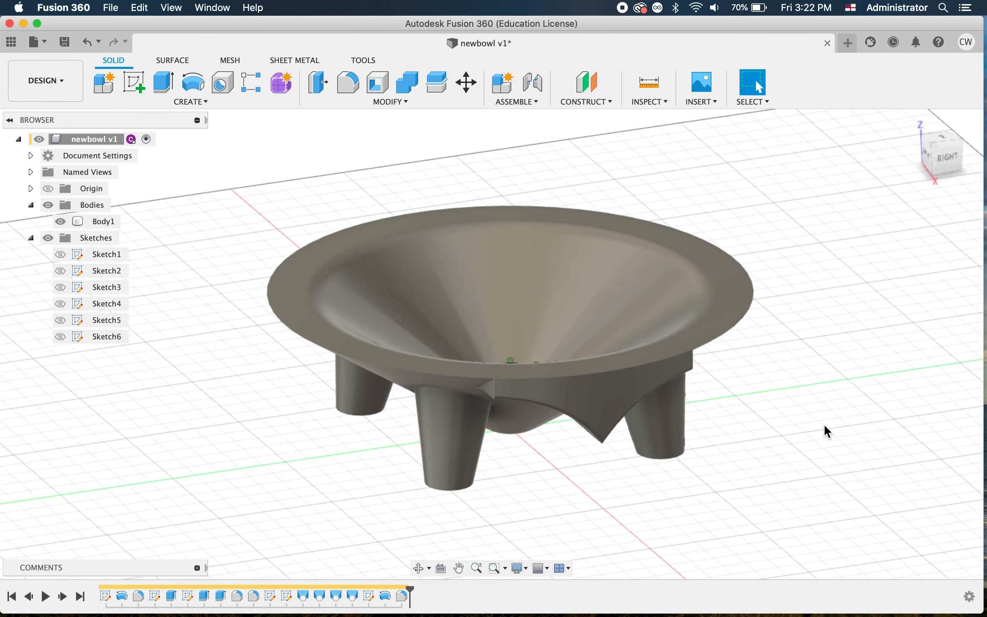
shift+scroll(824, 424, down, 5)
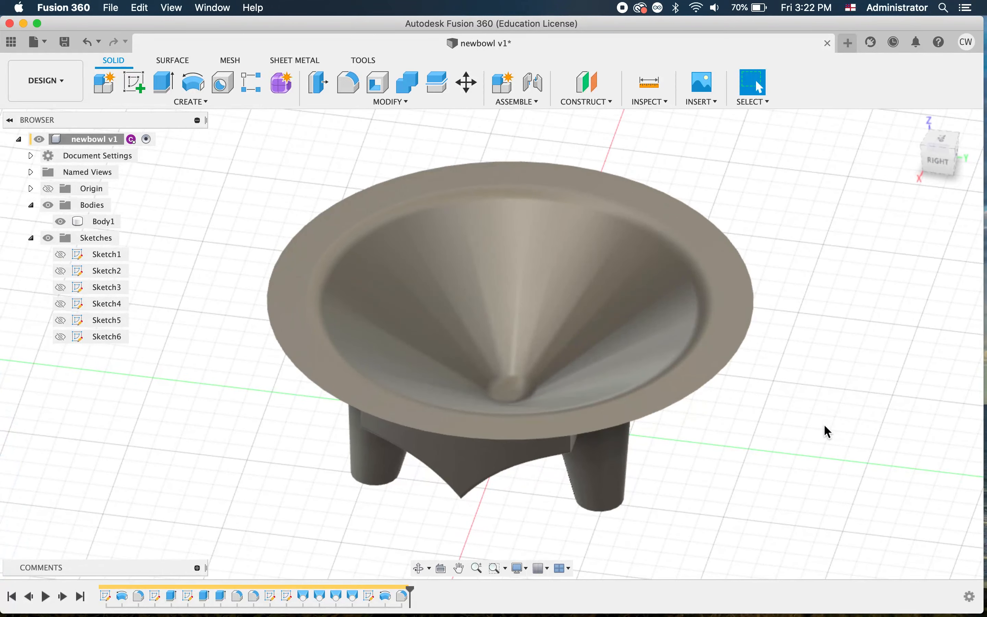
shift+scroll(824, 424, up, 10)
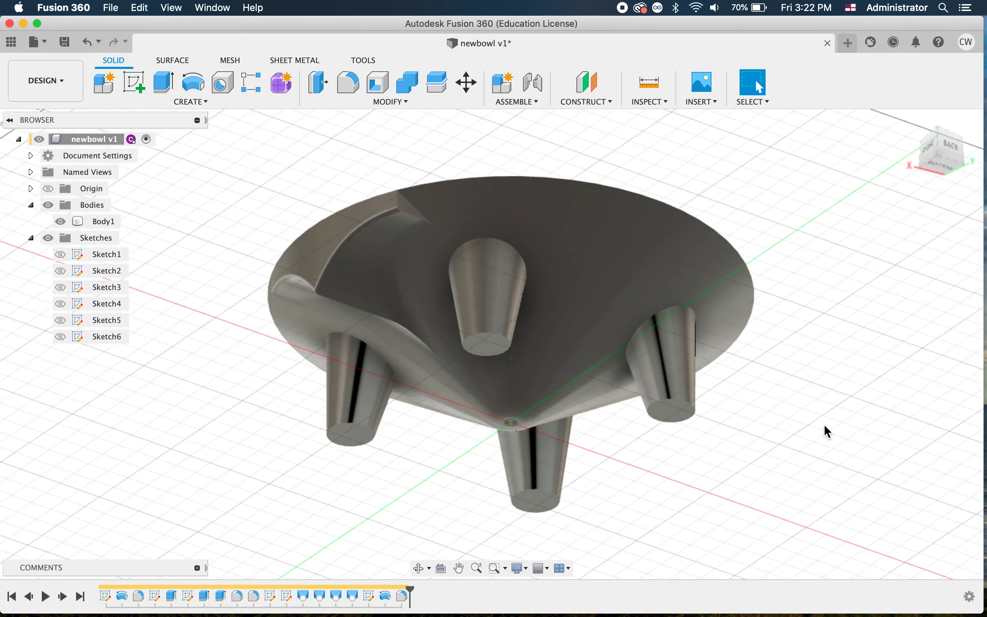
shift+scroll(824, 424, down, 10)
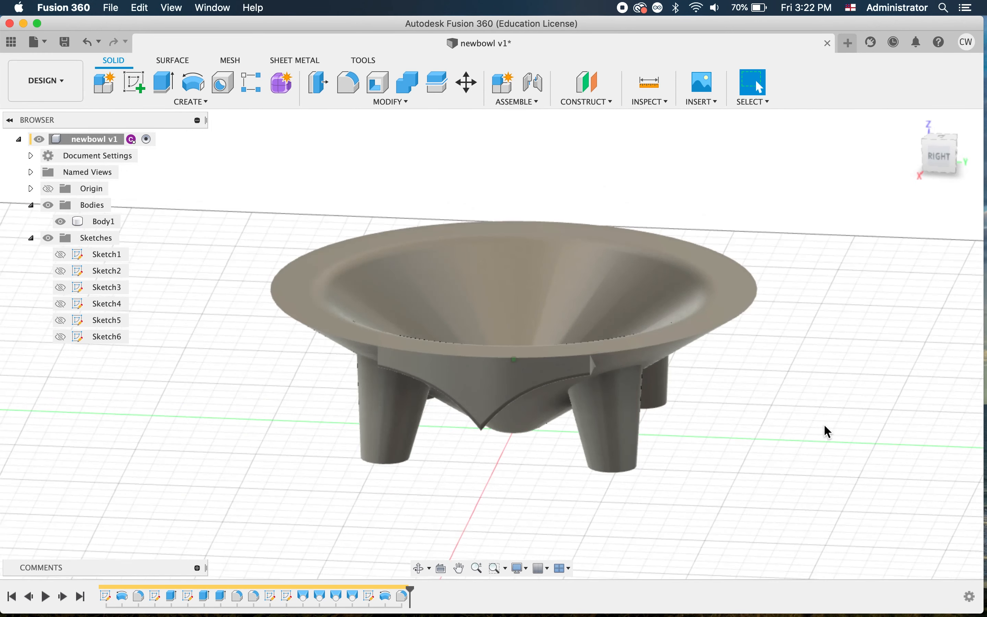